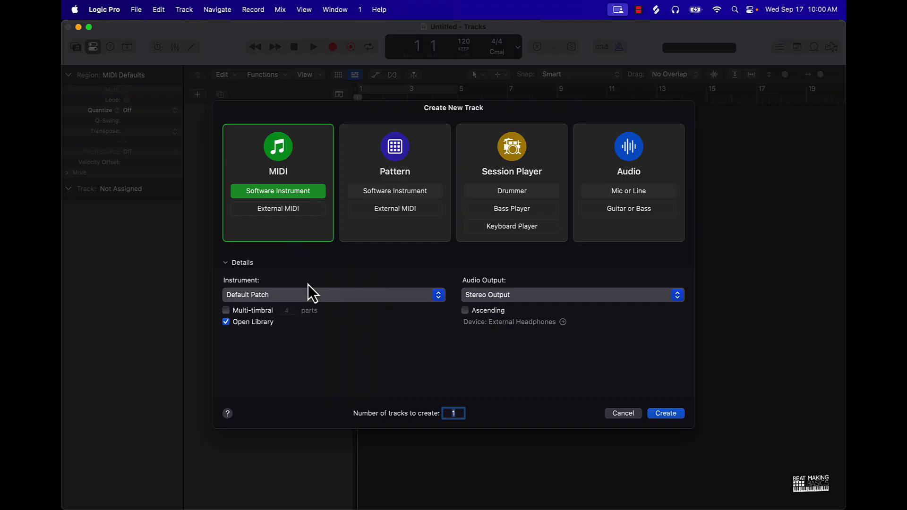
- Create one MIDI software instrument track using the stereo Quick Sampler (Single Sample) as its instrument
{"action": "left_click", "coordinate": [256, 296]}
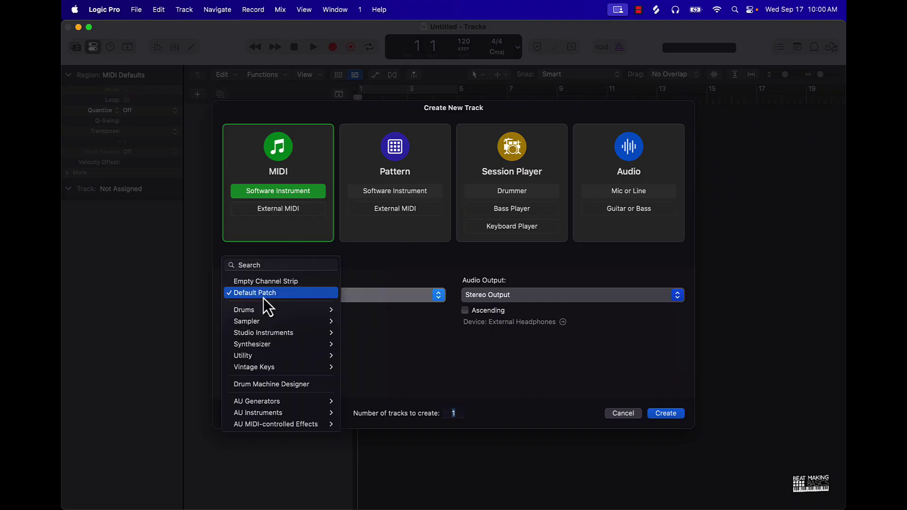
{"action": "mouse_move", "coordinate": [279, 322]}
{"action": "mouse_move", "coordinate": [379, 322]}
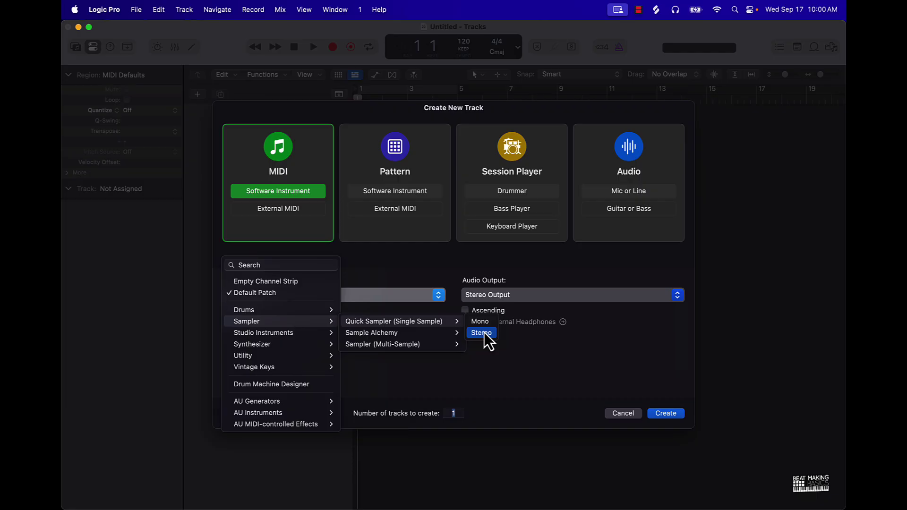
{"action": "left_click", "coordinate": [484, 333]}
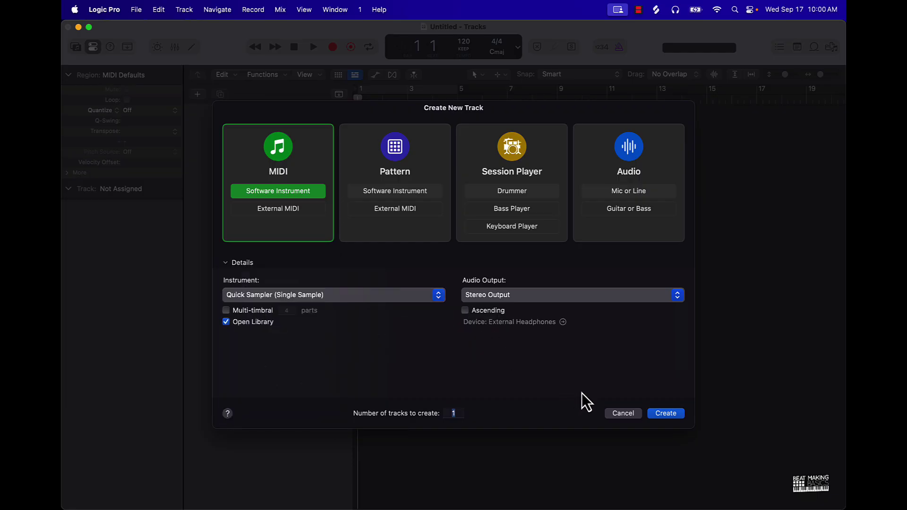
{"action": "left_click", "coordinate": [666, 414]}
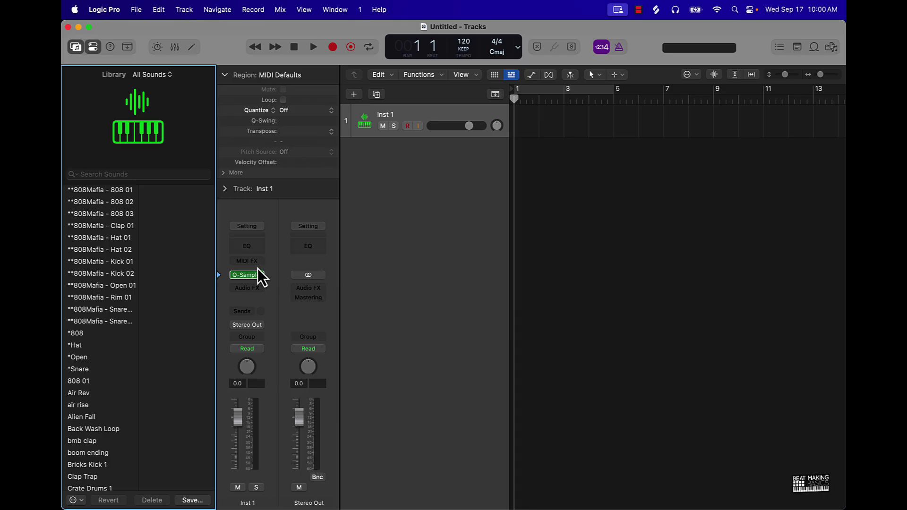
- Look through the list of available Quick Sampler presets in the Library
{"action": "scroll", "coordinate": [103, 225], "scroll_direction": "up", "scroll_amount": 1}
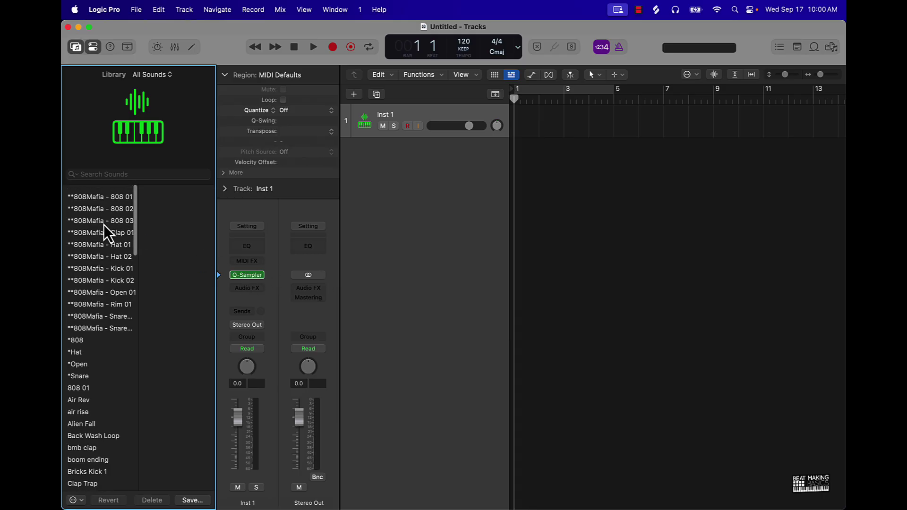
{"action": "scroll", "coordinate": [104, 225], "scroll_direction": "down", "scroll_amount": 15}
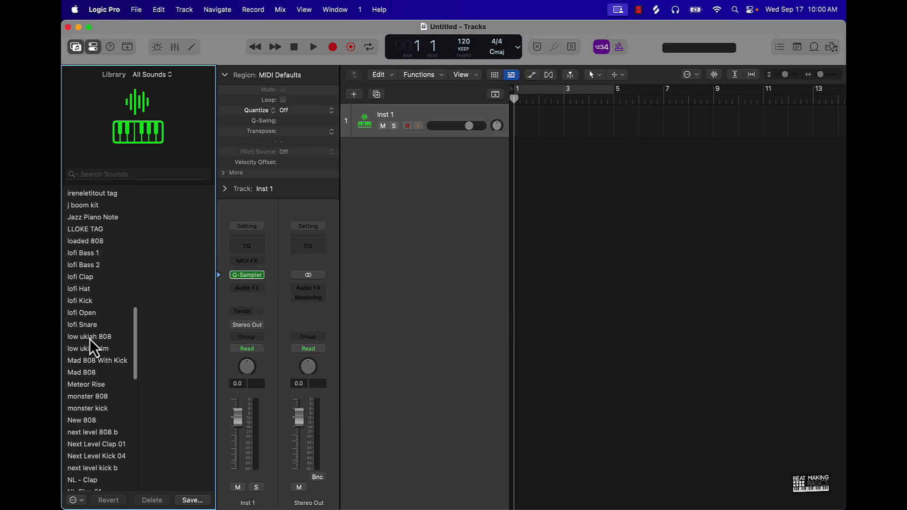
{"action": "scroll", "coordinate": [91, 339], "scroll_direction": "down", "scroll_amount": 15}
{"action": "scroll", "coordinate": [92, 339], "scroll_direction": "up", "scroll_amount": 14}
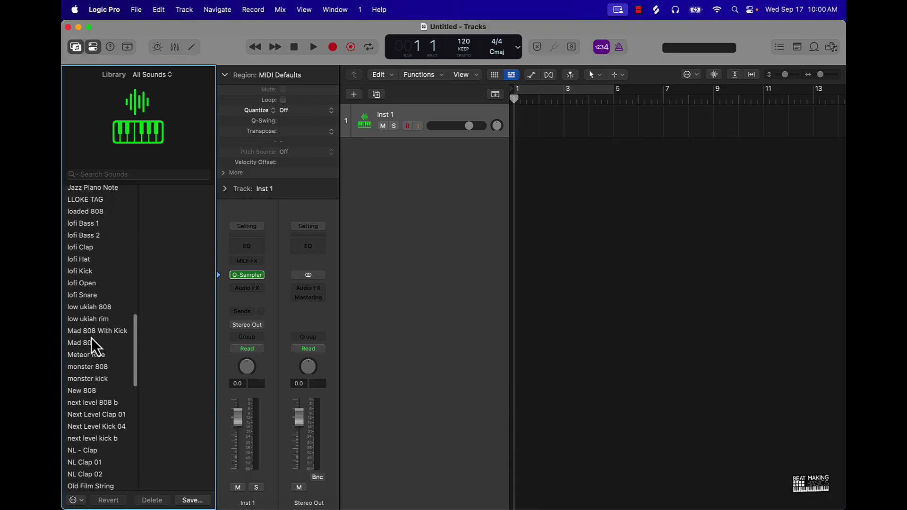
{"action": "scroll", "coordinate": [92, 338], "scroll_direction": "up", "scroll_amount": 18}
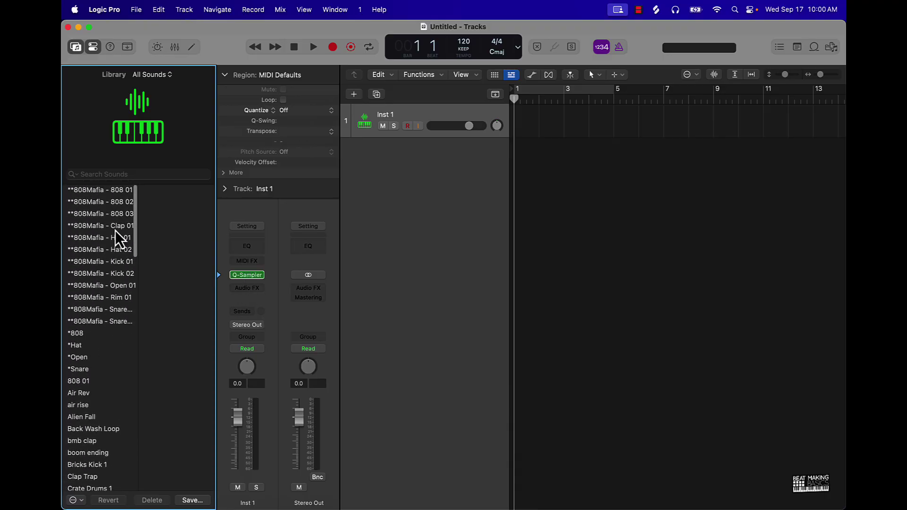
- Open the Quick Sampler plug-in on the Inst 1 track, hide the Library, and reposition the plug-in window
{"action": "left_click", "coordinate": [248, 276]}
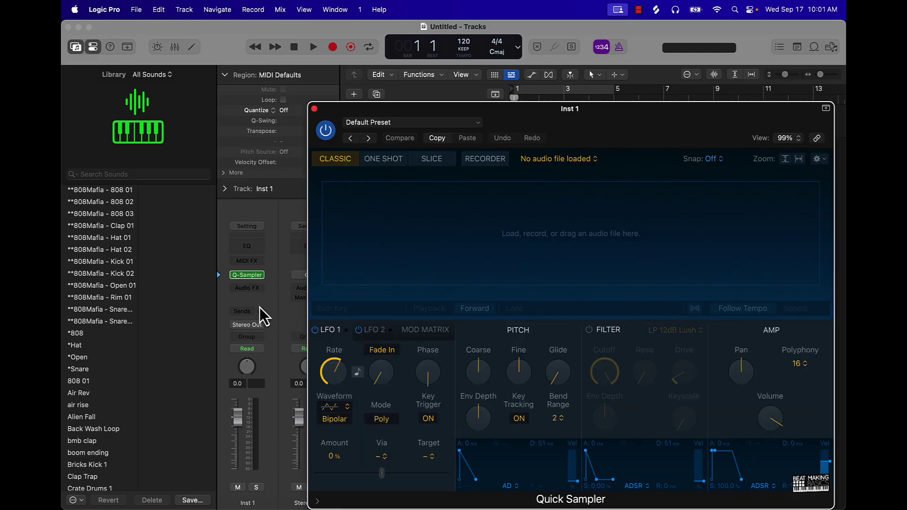
{"action": "left_click_drag", "start_coordinate": [645, 126], "coordinate": [444, 103]}
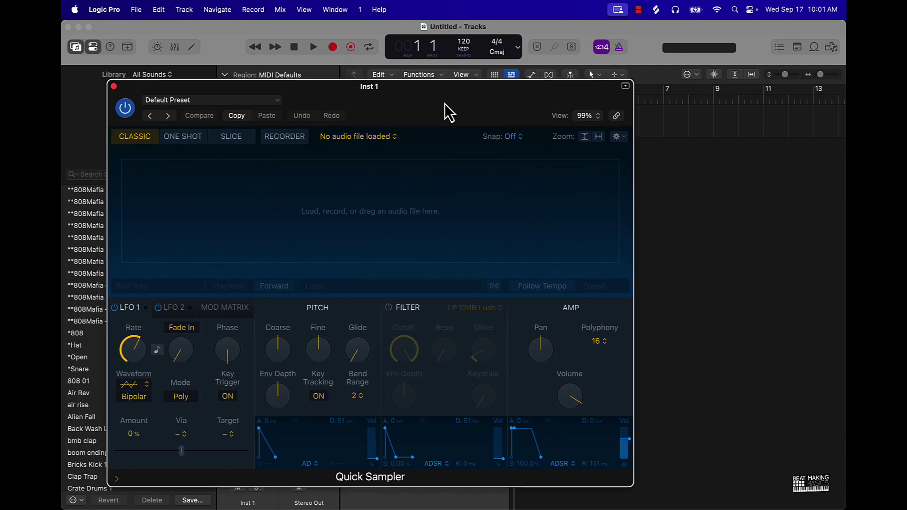
{"action": "left_click", "coordinate": [76, 47]}
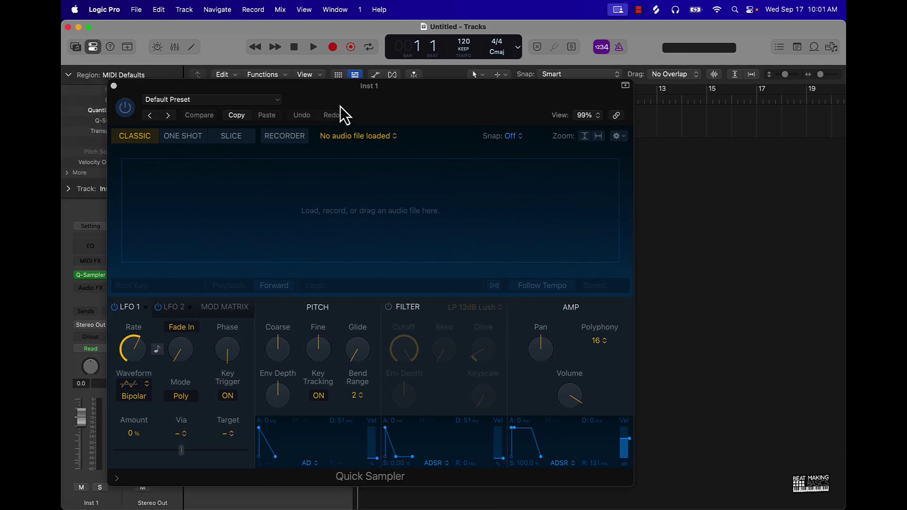
{"action": "left_click_drag", "start_coordinate": [341, 106], "coordinate": [379, 88]}
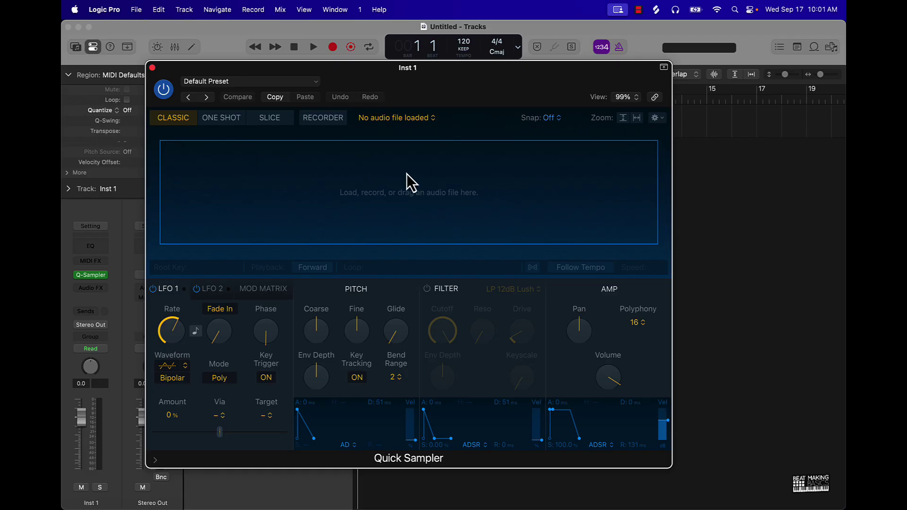
- Switch to Splice and search its samples for "soul"
{"action": "mouse_move", "coordinate": [259, 489]}
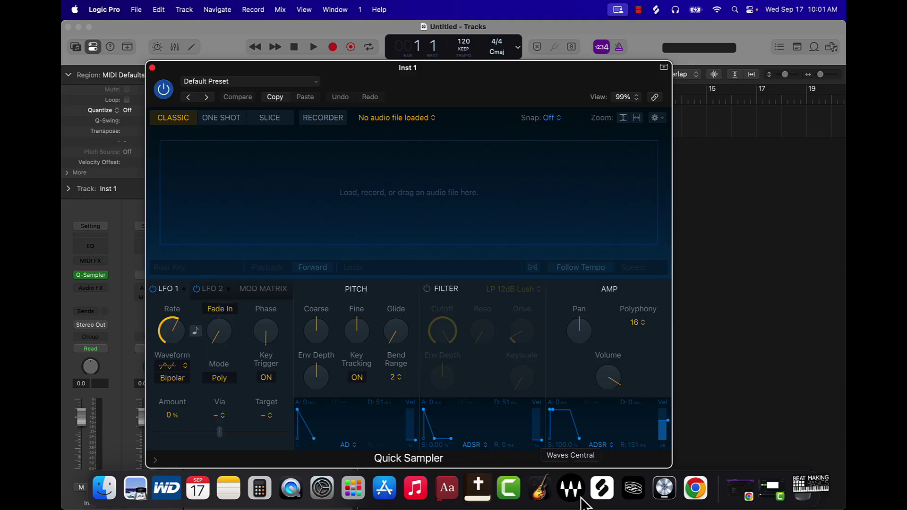
{"action": "left_click", "coordinate": [603, 500]}
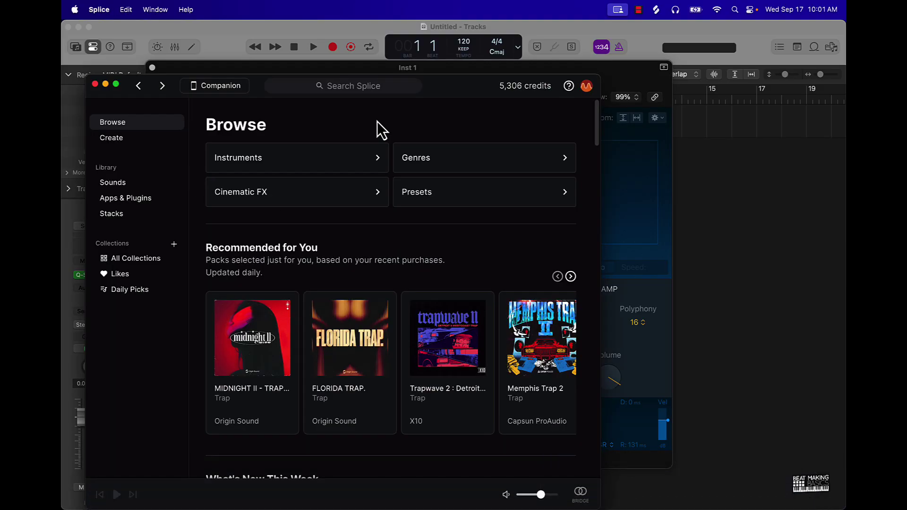
{"action": "left_click", "coordinate": [347, 87]}
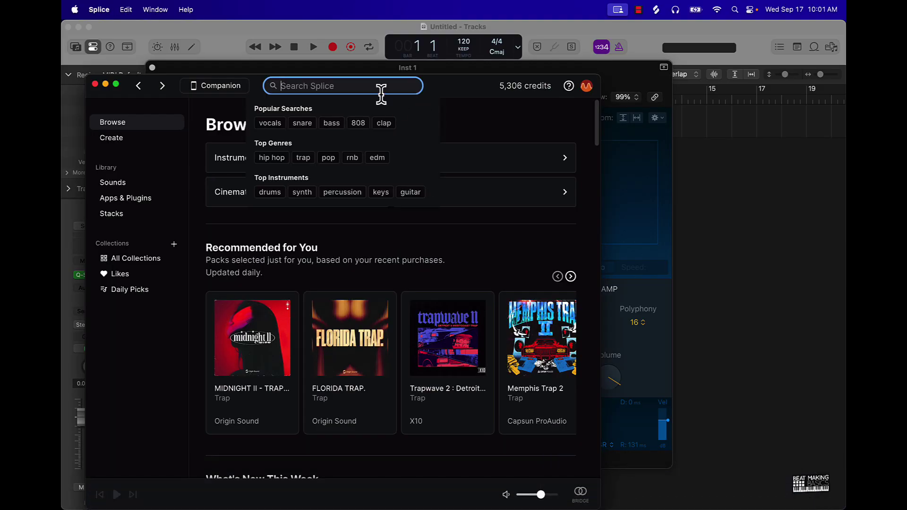
{"action": "type", "text": "soul"}
{"action": "key", "text": "Return"}
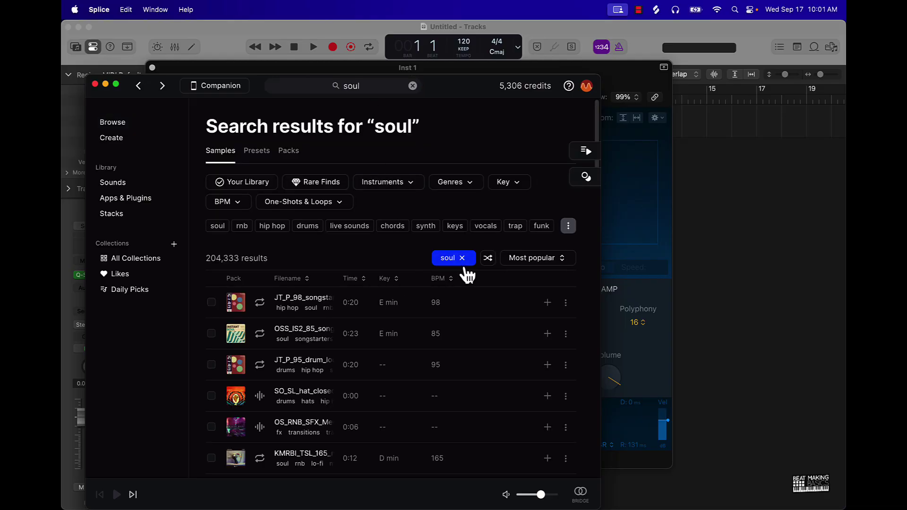
- Filter the "soul" sample results to show only Loops
{"action": "left_click", "coordinate": [325, 208]}
{"action": "left_click", "coordinate": [286, 233]}
{"action": "left_click", "coordinate": [375, 284]}
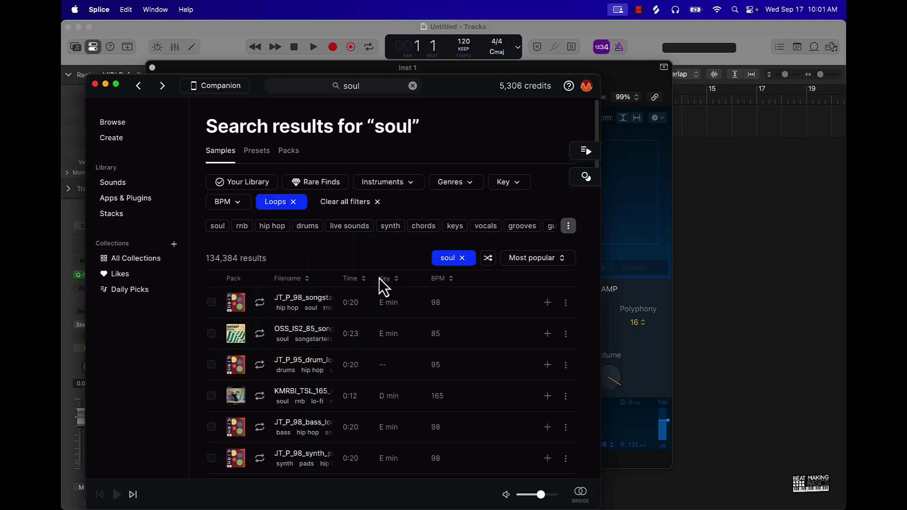
- Audition the first four loops in the "soul" results, from the JT_P_98 songstarter through the KMRBI_TSL_165 melodic stack
{"action": "left_click", "coordinate": [259, 308]}
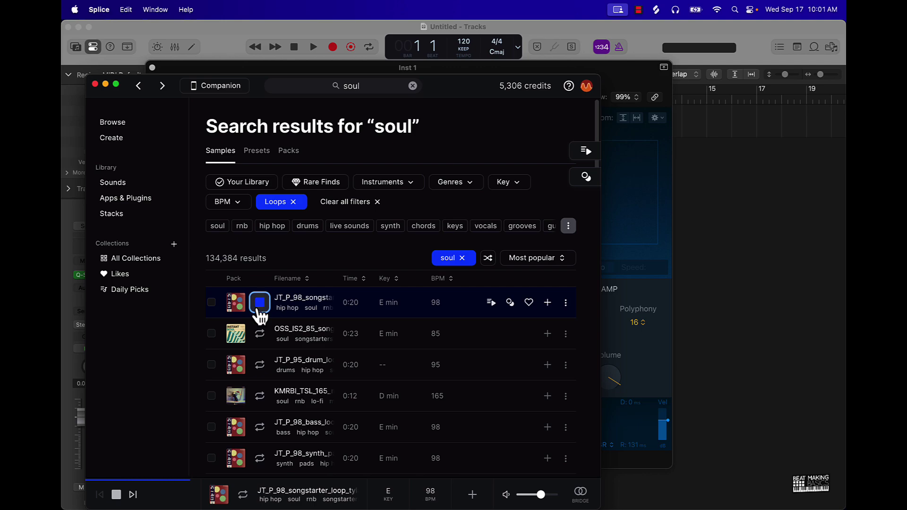
{"action": "left_click", "coordinate": [259, 335]}
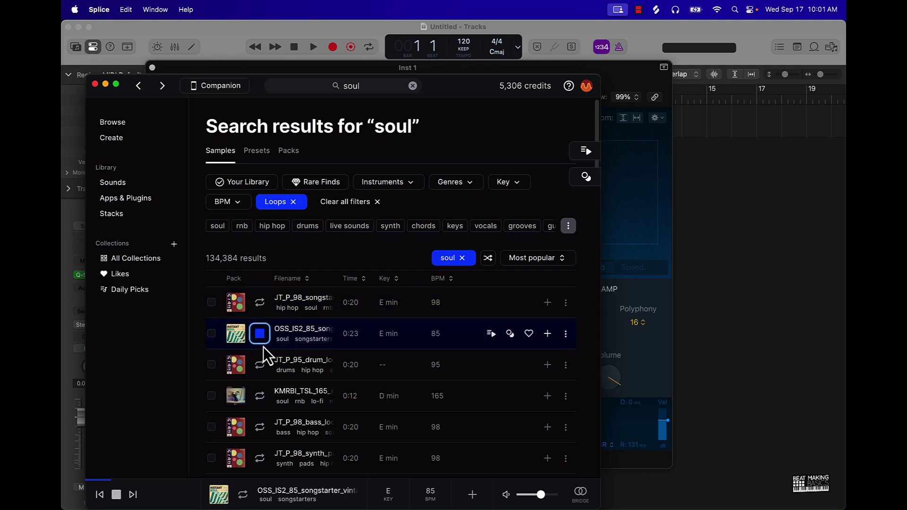
{"action": "left_click", "coordinate": [260, 366]}
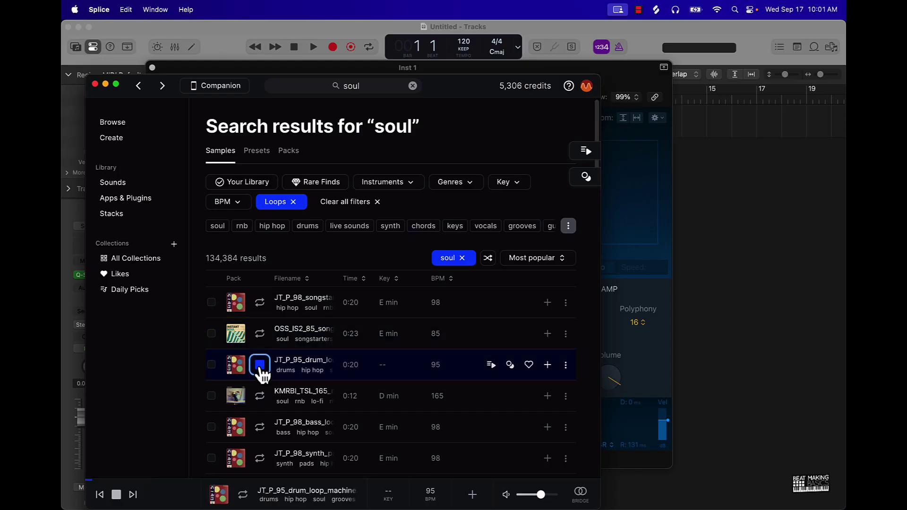
{"action": "left_click", "coordinate": [260, 395]}
{"action": "scroll", "coordinate": [261, 394], "scroll_direction": "down", "scroll_amount": 3}
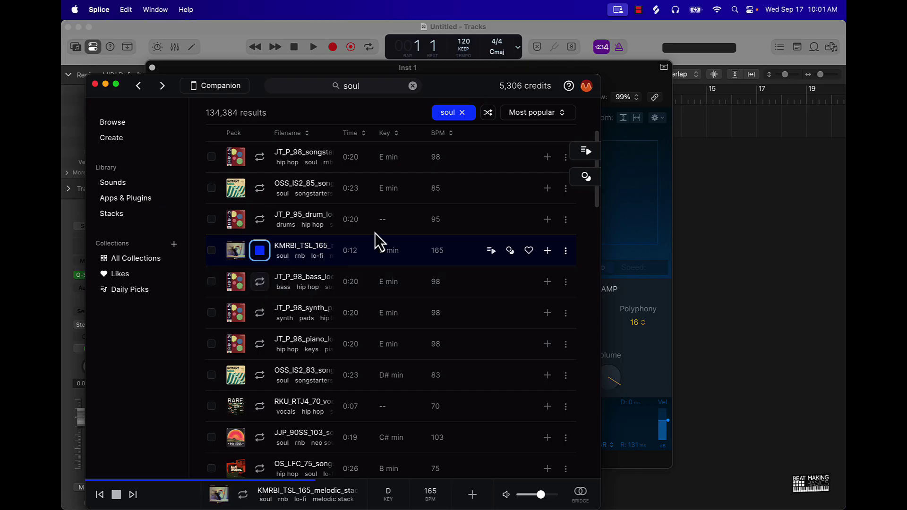
- Move the Quick Sampler window aside and bring the Splice window forward, placing it higher on the screen
{"action": "left_click_drag", "start_coordinate": [617, 79], "coordinate": [805, 79]}
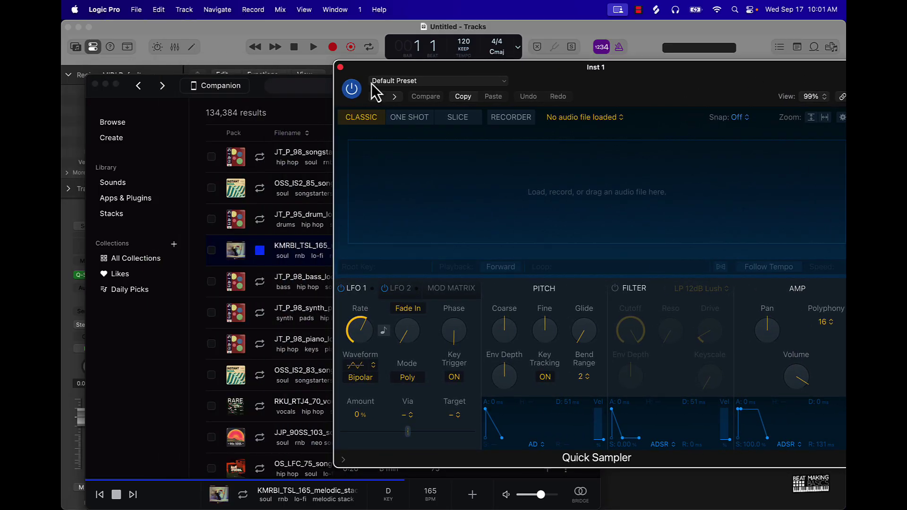
{"action": "left_click", "coordinate": [257, 85]}
{"action": "left_click_drag", "start_coordinate": [258, 85], "coordinate": [255, 45]}
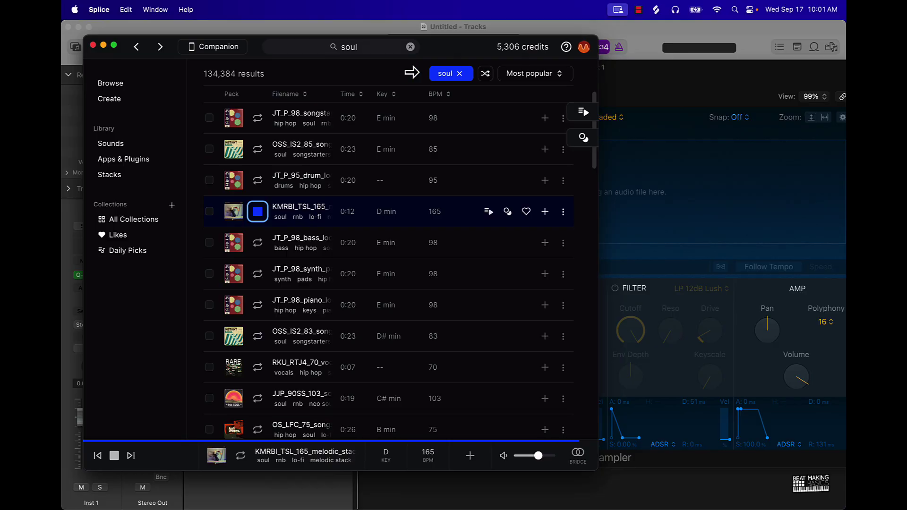
- Audition the JT_P_98 bass, synth and piano loops and the OSS_IS2_83 songstarter, then stop playback
{"action": "left_click", "coordinate": [256, 243]}
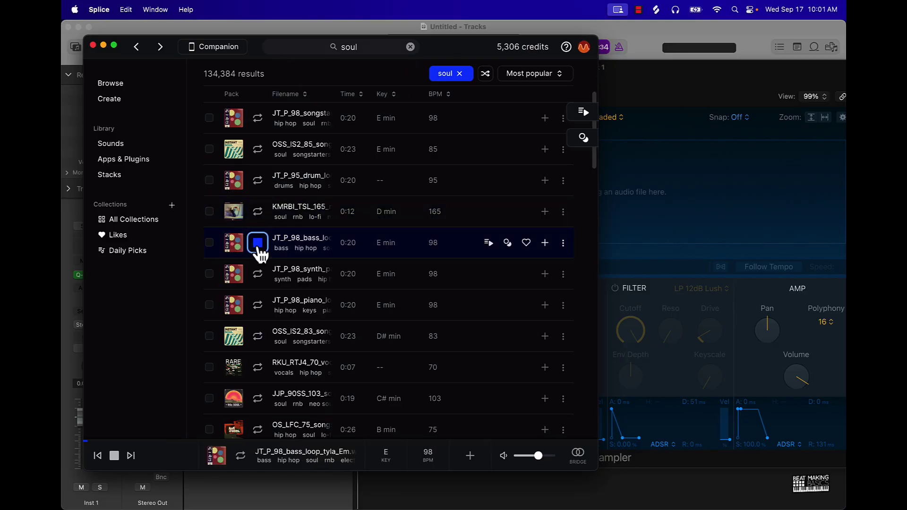
{"action": "left_click", "coordinate": [257, 274]}
{"action": "left_click", "coordinate": [258, 307]}
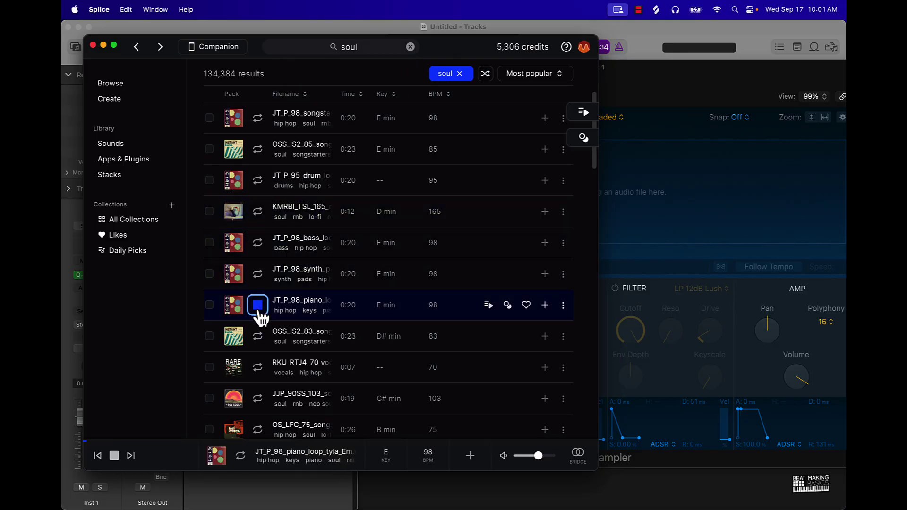
{"action": "left_click", "coordinate": [257, 337]}
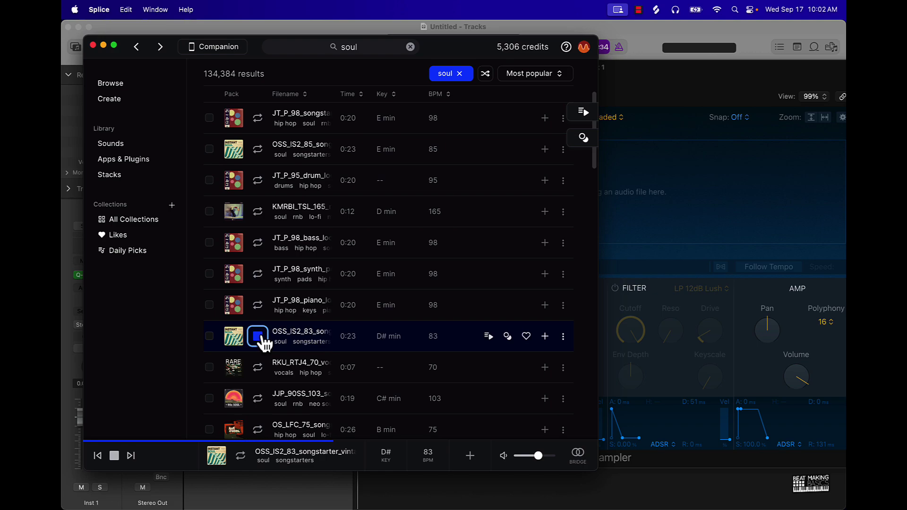
{"action": "left_click", "coordinate": [259, 337]}
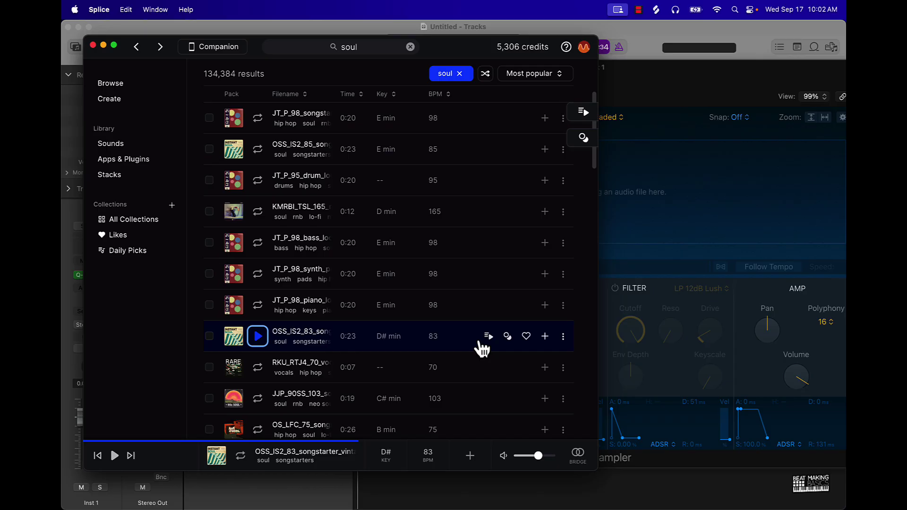
- Download the 83 BPM OSS_IS2_83 songstarter loop in D# minor and stop its preview
{"action": "left_click", "coordinate": [545, 336]}
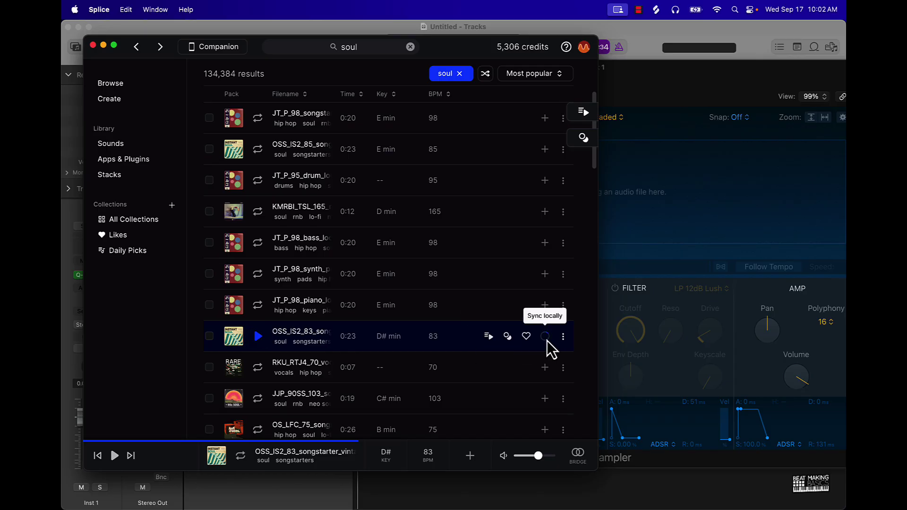
{"action": "left_click_drag", "start_coordinate": [415, 338], "coordinate": [489, 338]}
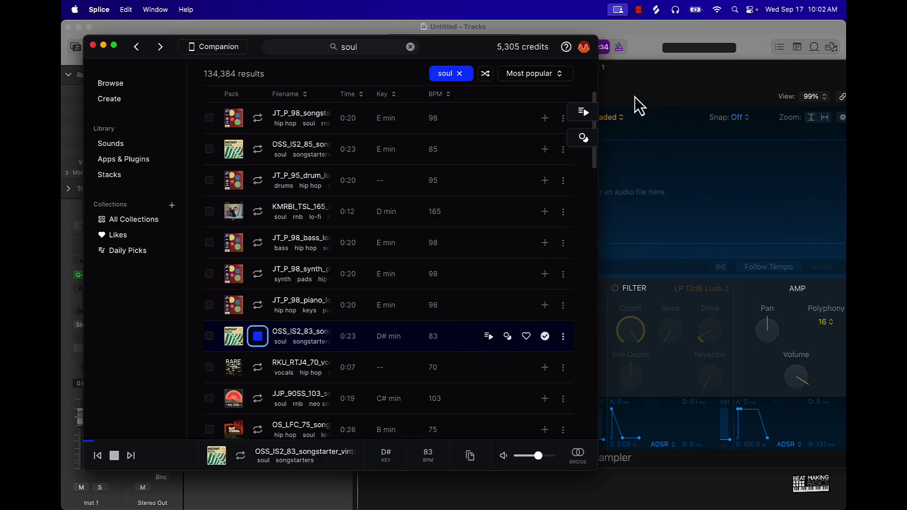
{"action": "left_click", "coordinate": [257, 337]}
- Arrange the Splice and Quick Sampler windows side by side and load the OSS_IS2_83 loop into Quick Sampler without optimization
{"action": "left_click", "coordinate": [622, 74]}
{"action": "left_click_drag", "start_coordinate": [651, 67], "coordinate": [584, 64]}
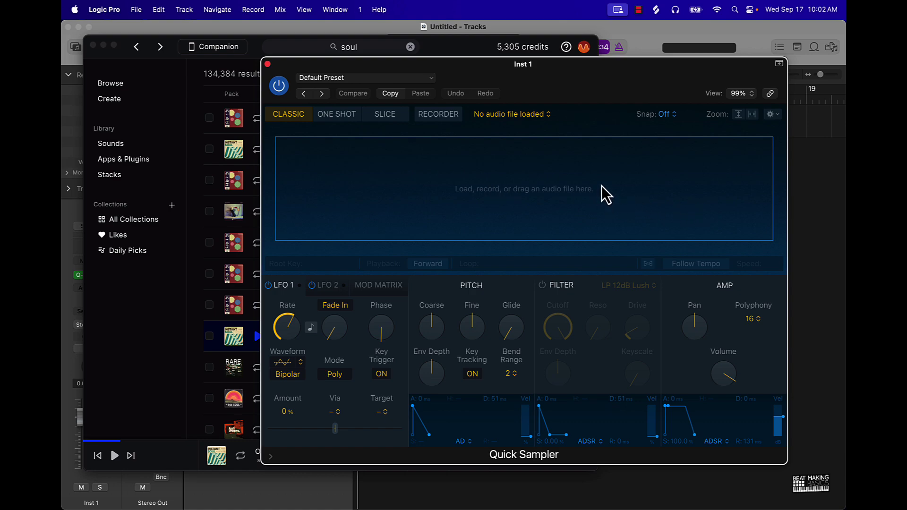
{"action": "left_click_drag", "start_coordinate": [464, 72], "coordinate": [535, 46]}
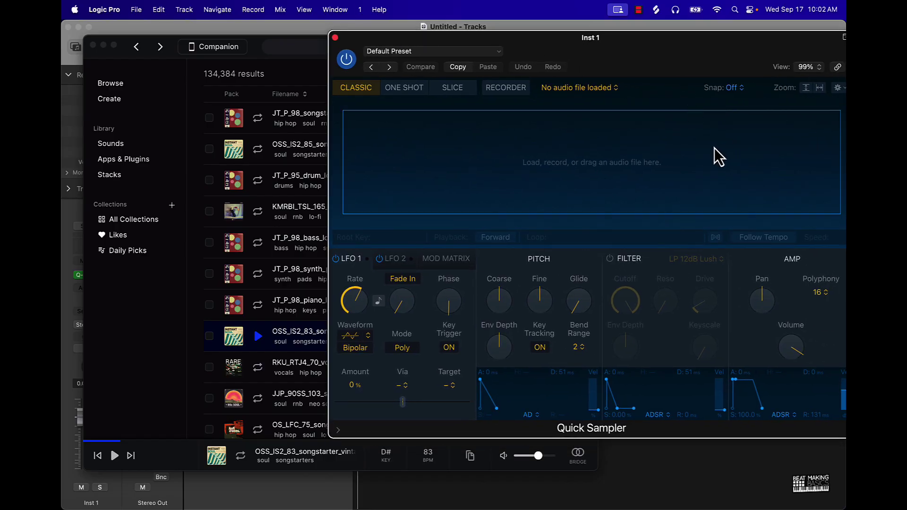
{"action": "left_click", "coordinate": [259, 40]}
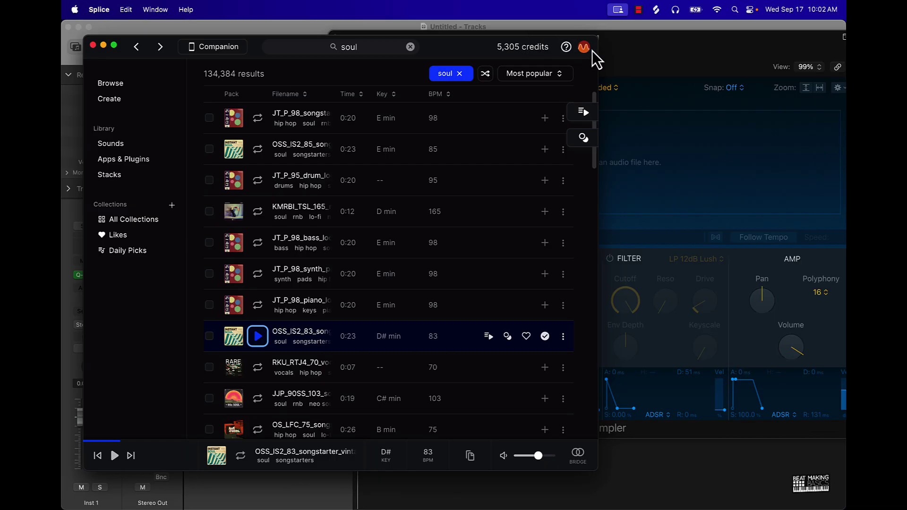
{"action": "left_click_drag", "start_coordinate": [598, 52], "coordinate": [519, 37]}
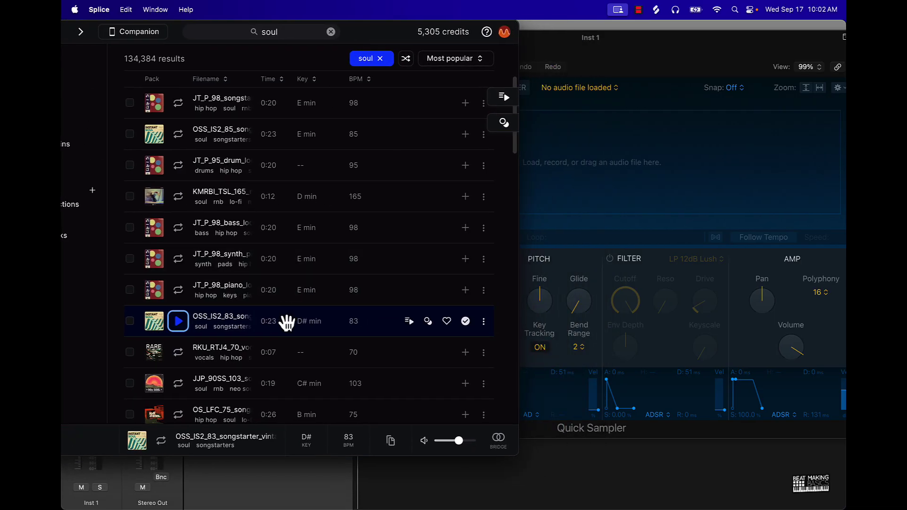
{"action": "left_click_drag", "start_coordinate": [286, 322], "coordinate": [553, 151]}
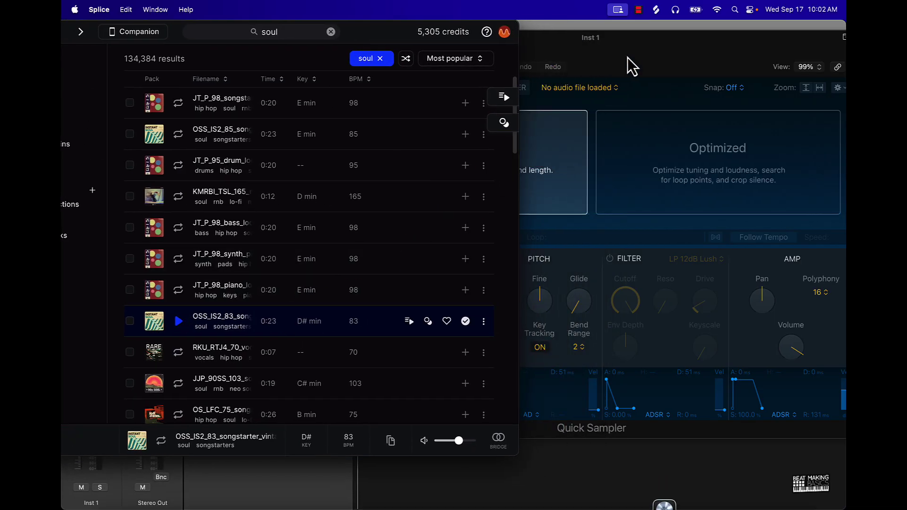
{"action": "left_click_drag", "start_coordinate": [628, 52], "coordinate": [477, 78]}
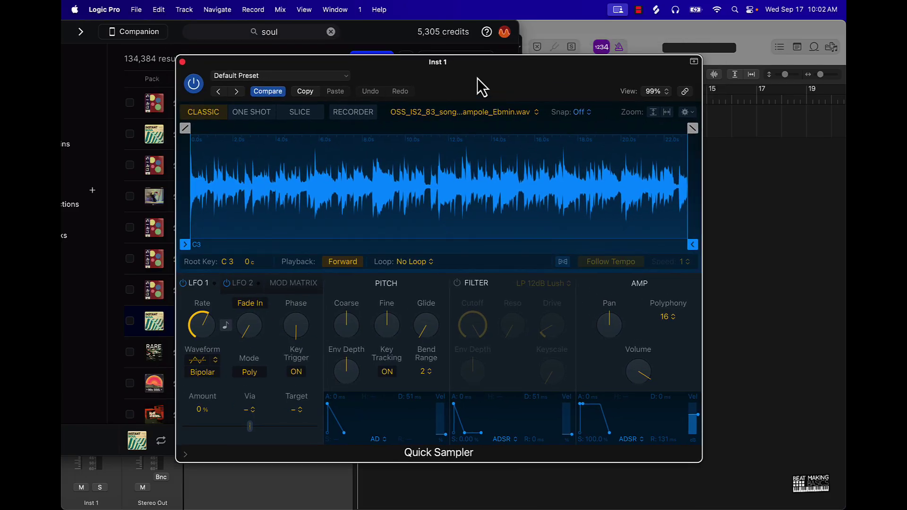
- Bring the Splice window forward, minimize it, and return to the Logic Pro project
{"action": "left_click_drag", "start_coordinate": [178, 36], "coordinate": [398, 48]}
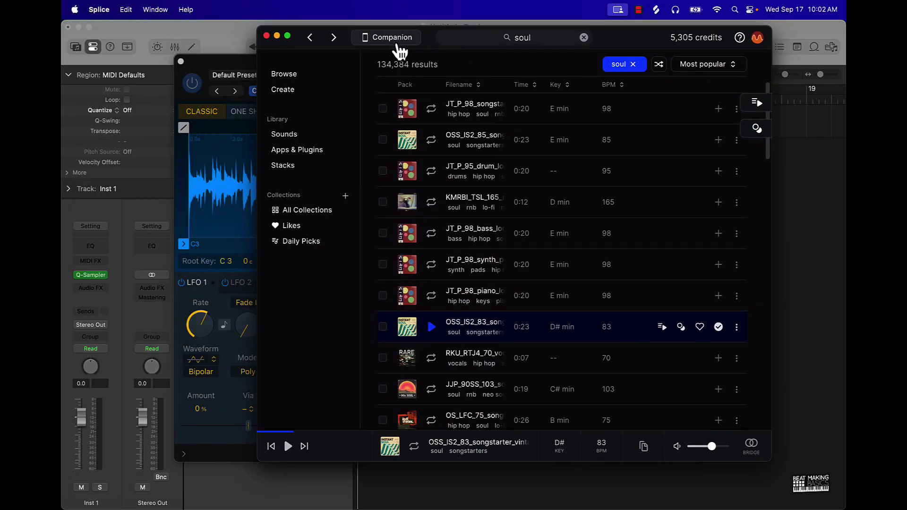
{"action": "left_click", "coordinate": [276, 35]}
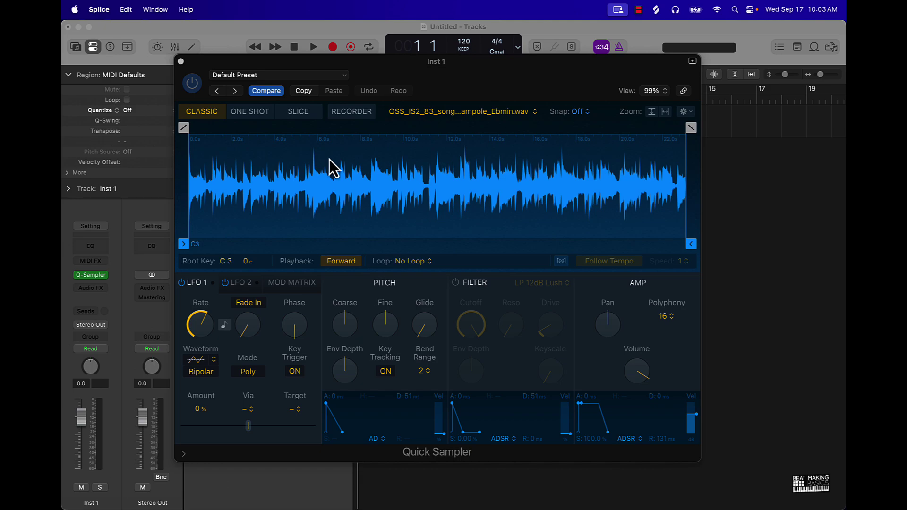
{"action": "left_click", "coordinate": [781, 251]}
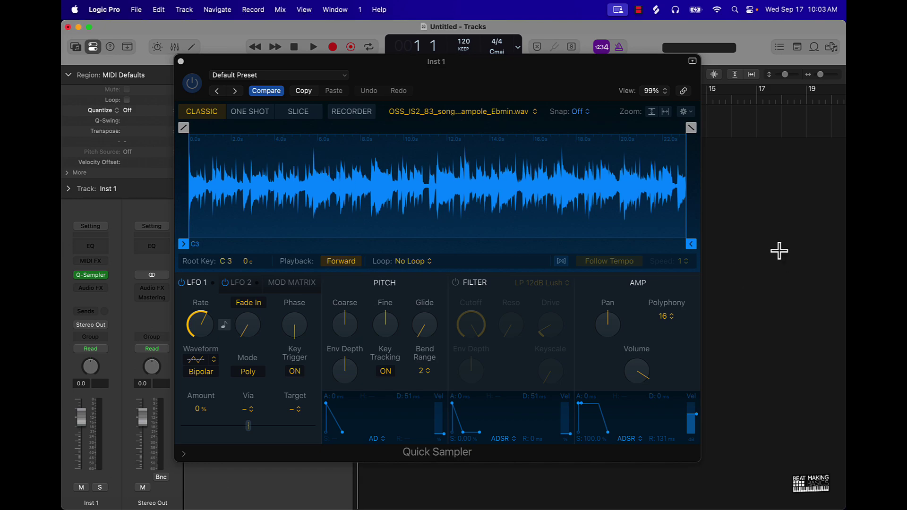
- Show the Musical Typing keyboard and arrange it with the Quick Sampler window so the waveform and keys are both visible
{"action": "key", "text": "super+k"}
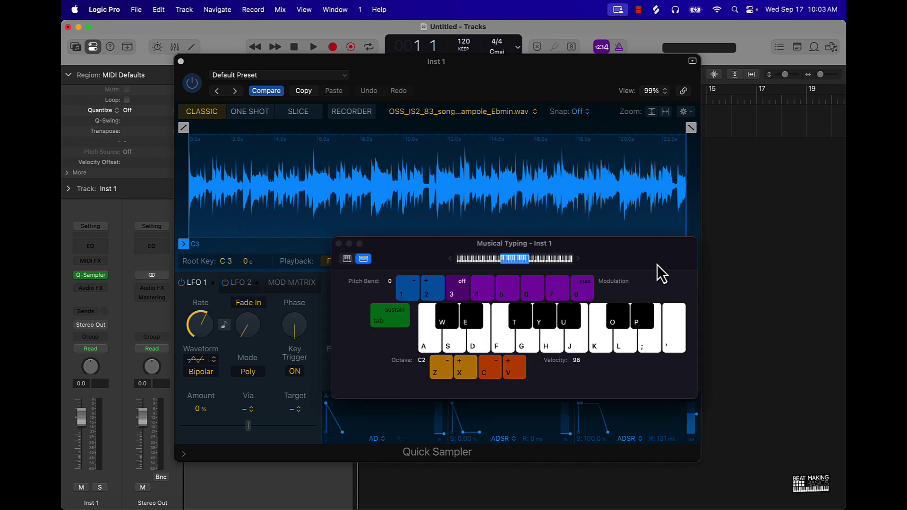
{"action": "left_click_drag", "start_coordinate": [644, 273], "coordinate": [652, 323]}
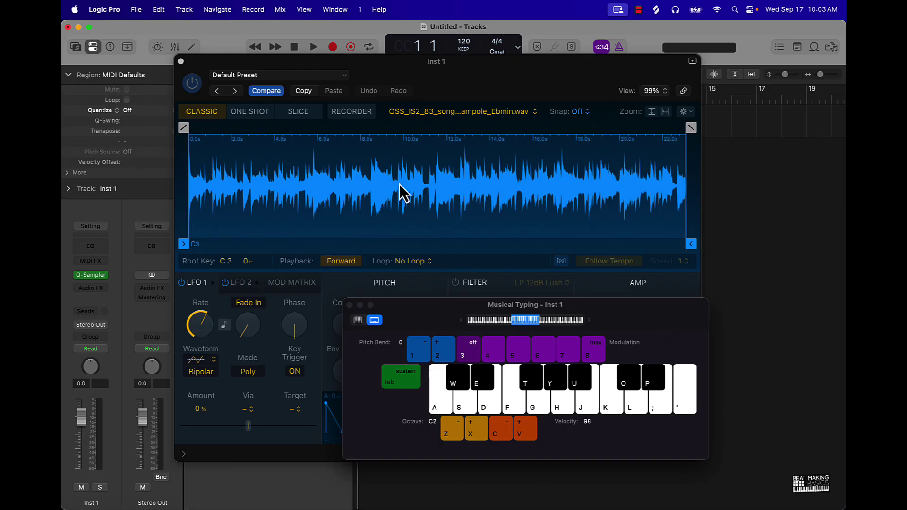
{"action": "left_click_drag", "start_coordinate": [505, 69], "coordinate": [428, 40]}
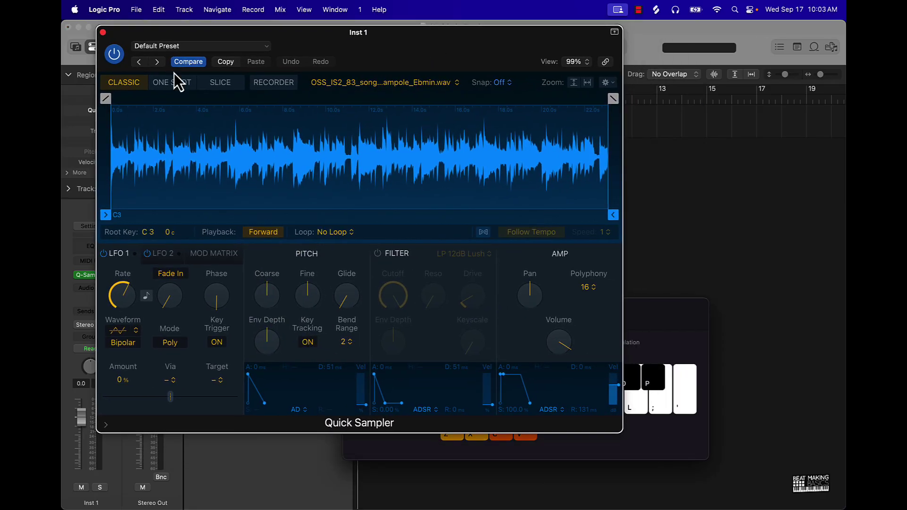
{"action": "left_click", "coordinate": [665, 317]}
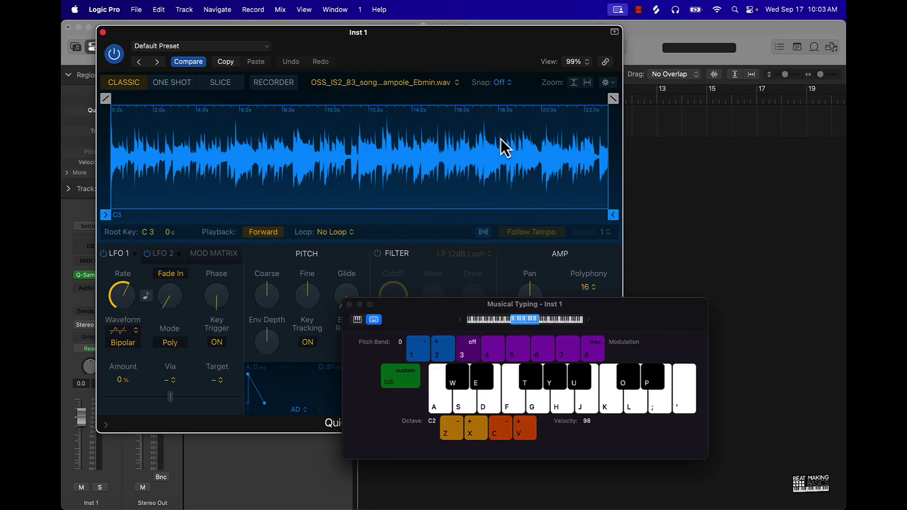
- Play the loop on the C and G notes of the Musical Typing keyboard to compare its pitch and speed
{"action": "key", "text": "a"}
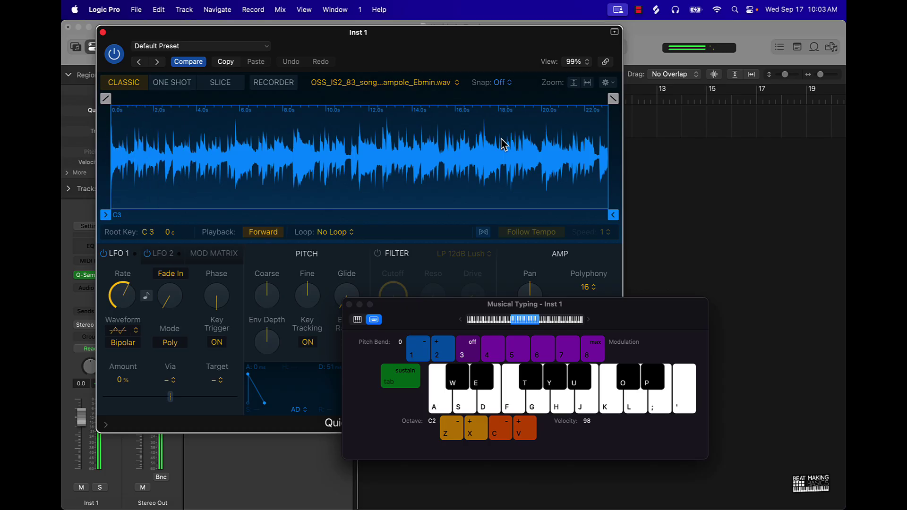
{"action": "key", "text": "g"}
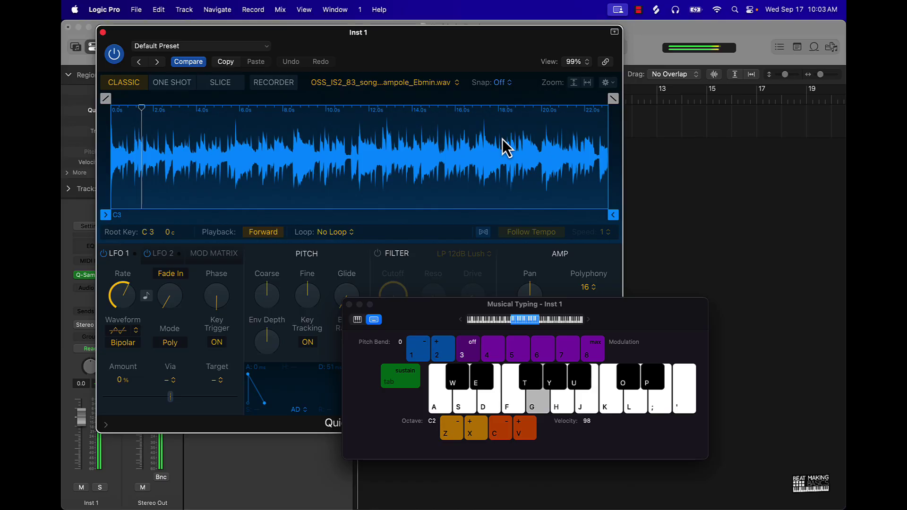
{"action": "key", "text": "a"}
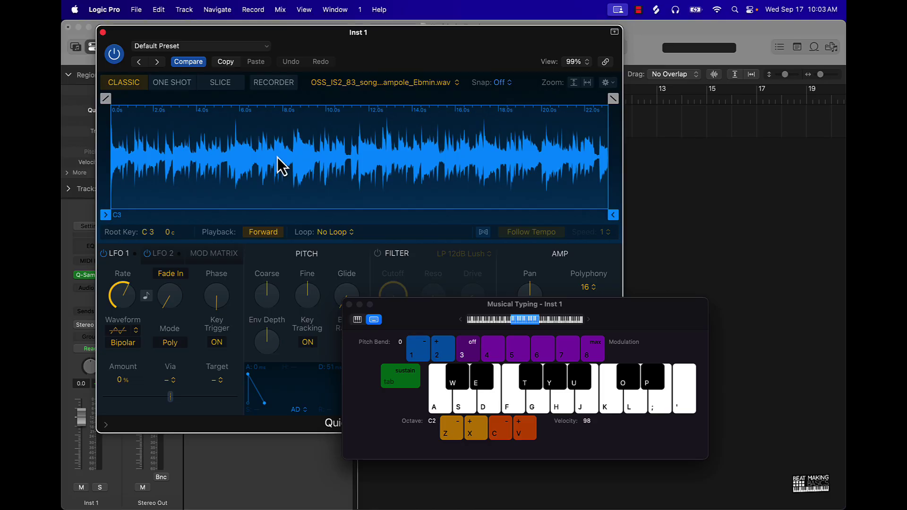
- Turn on Flex with Follow Tempo for the loop and move the Quick Sampler window lower to reveal the project tempo
{"action": "left_click", "coordinate": [433, 237]}
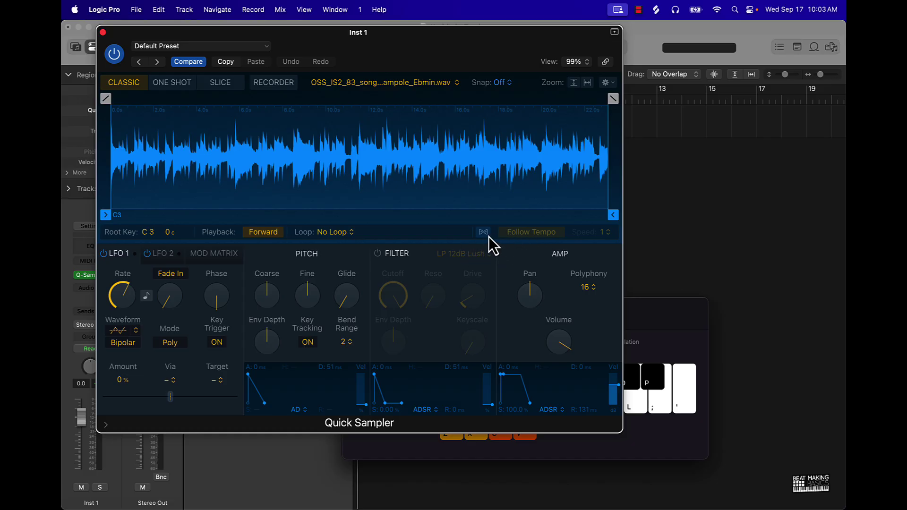
{"action": "left_click", "coordinate": [483, 232]}
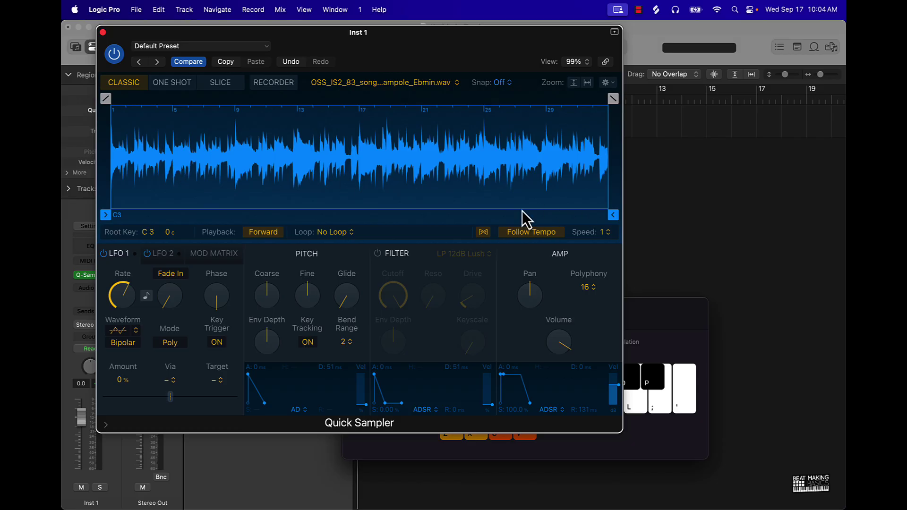
{"action": "left_click_drag", "start_coordinate": [486, 58], "coordinate": [536, 130]}
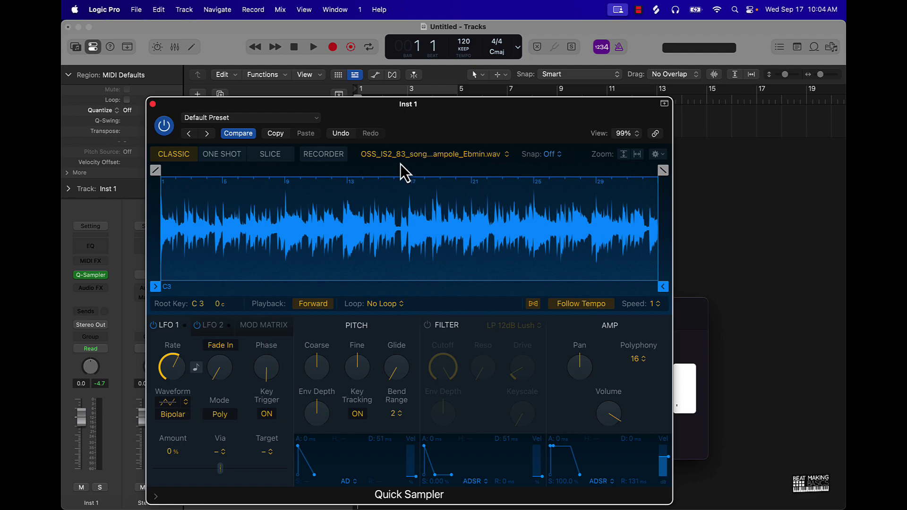
- Play the tempo-synced loop on the low C and G, alternating low C with the higher C, D and E on Musical Typing
{"action": "key", "text": "a"}
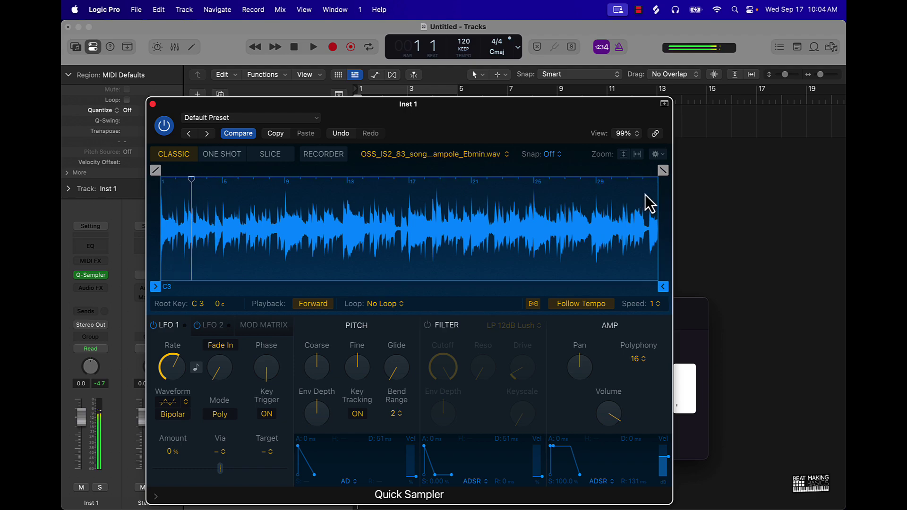
{"action": "key", "text": "a"}
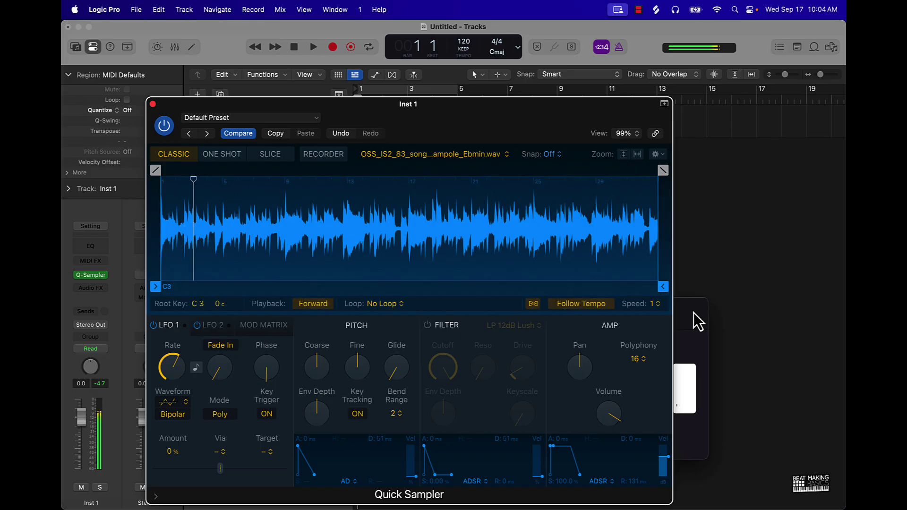
{"action": "key", "text": "super+k"}
{"action": "key", "text": "g"}
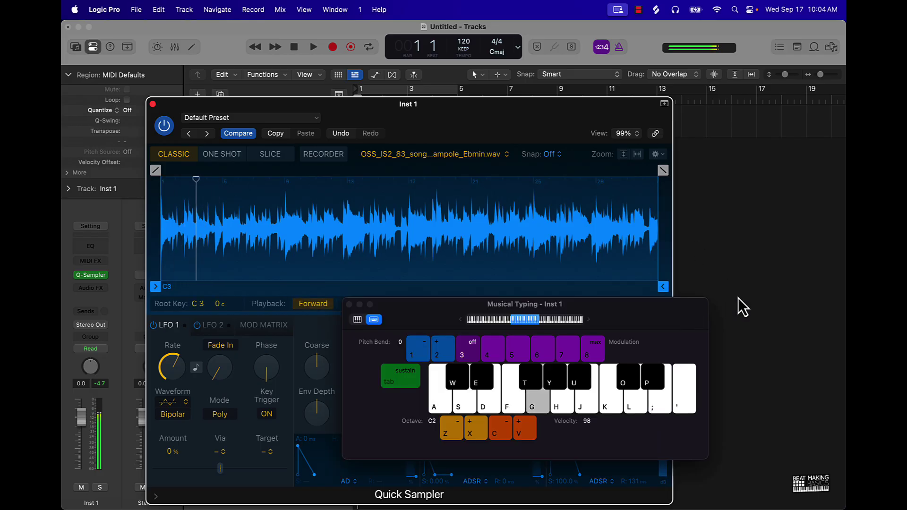
{"action": "key", "text": "a"}
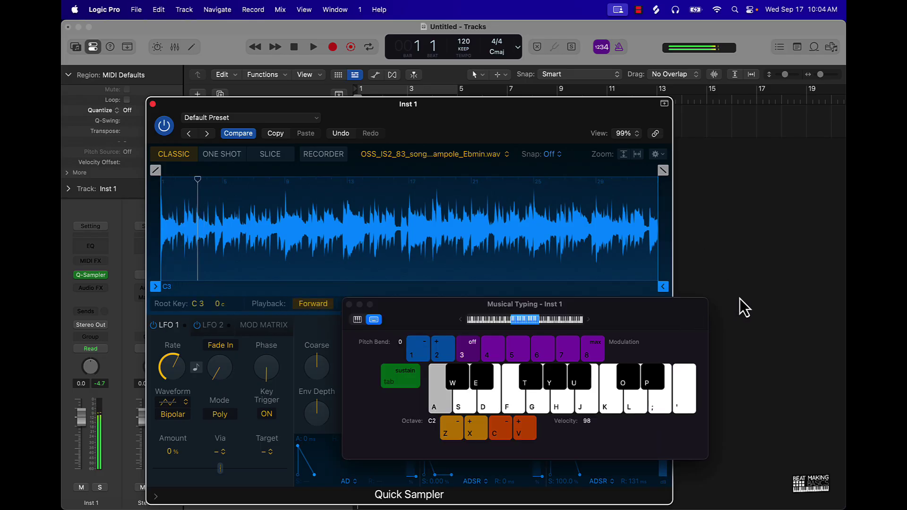
{"action": "key", "text": "l"}
{"action": "key", "text": "a"}
{"action": "key", "text": "l"}
{"action": "key", "text": "a"}
{"action": "key", "text": "semicolon"}
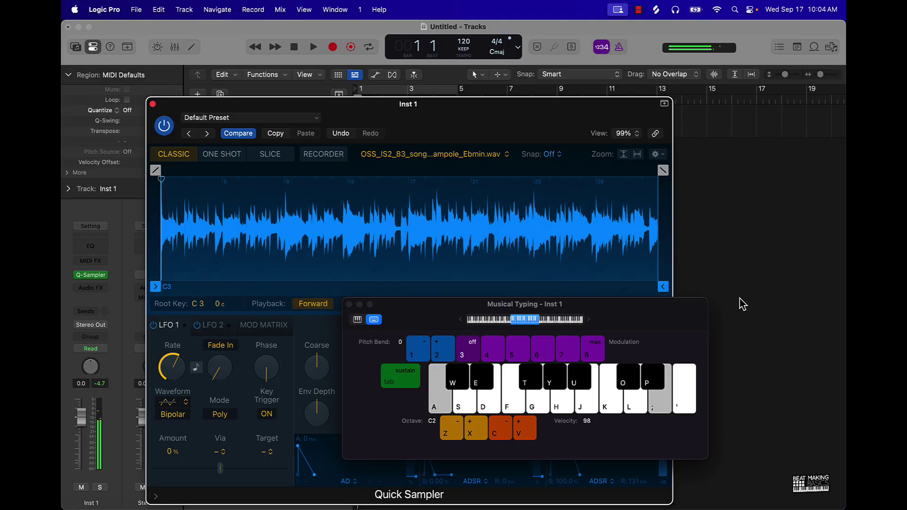
{"action": "key", "text": "a"}
{"action": "key", "text": "k"}
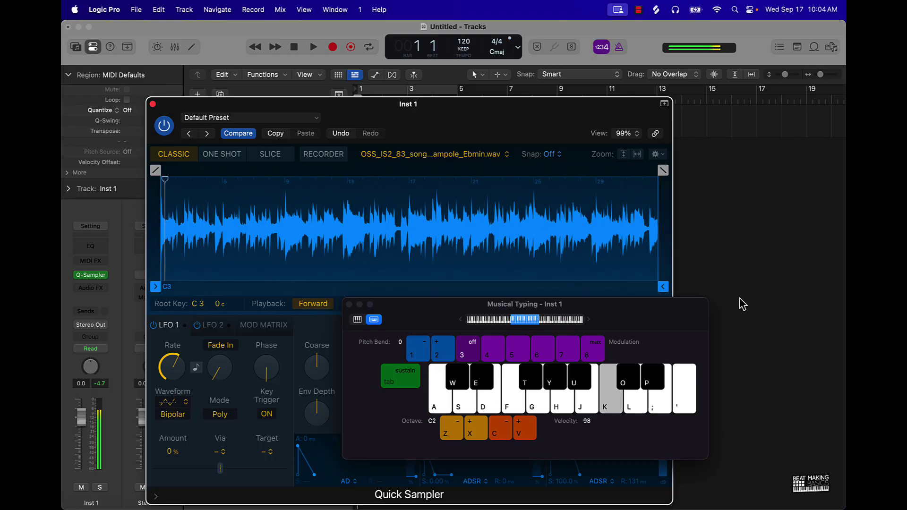
{"action": "key", "text": "a"}
{"action": "key", "text": "k"}
{"action": "key", "text": "a"}
{"action": "key", "text": "k"}
{"action": "key", "text": "a"}
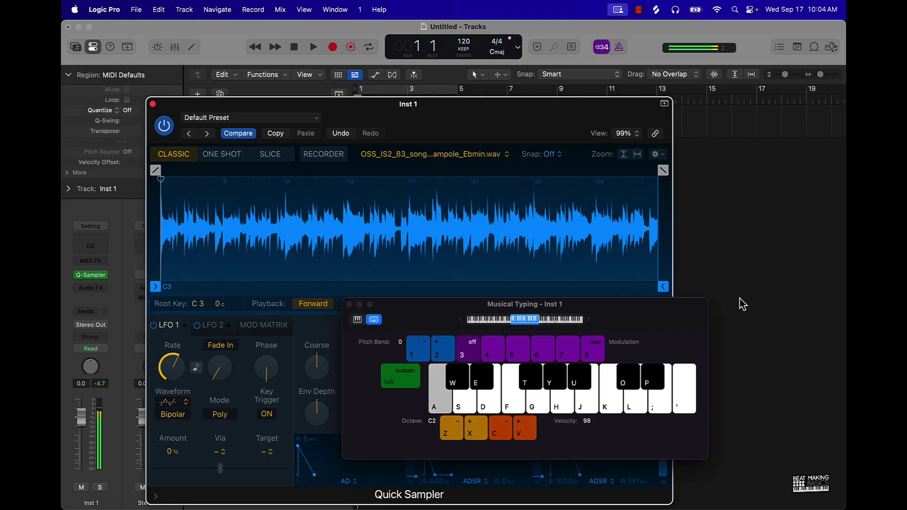
{"action": "key", "text": "k"}
{"action": "key", "text": "a"}
{"action": "key", "text": "k"}
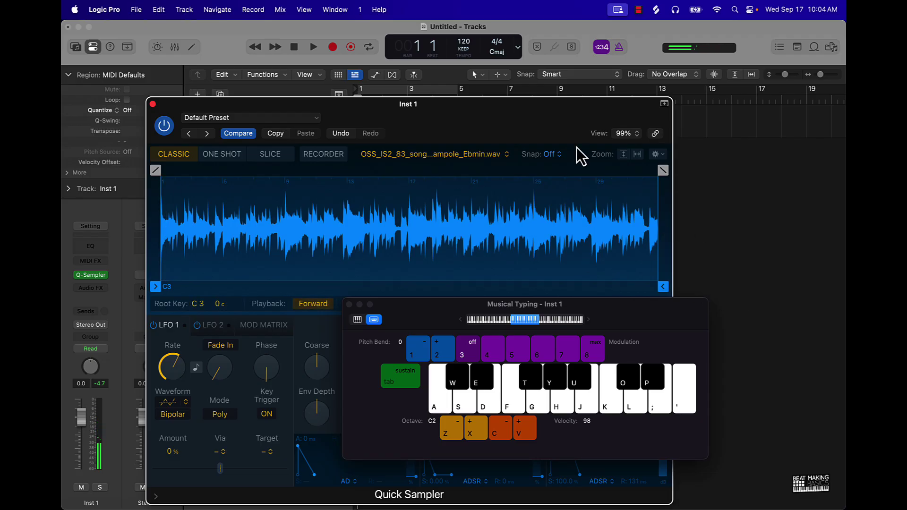
- Set the loop's sample start to 9 1 22 and bring Musical Typing forward over Quick Sampler
{"action": "left_click", "coordinate": [576, 130]}
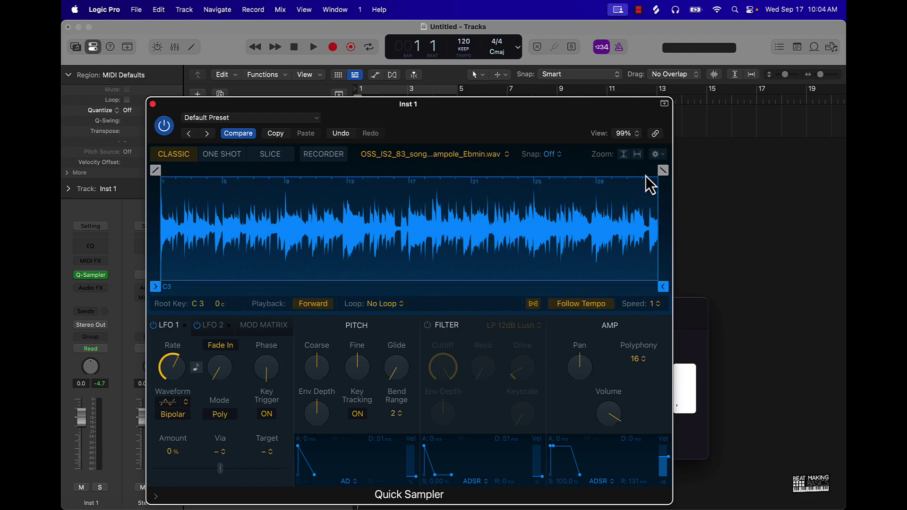
{"action": "left_click_drag", "start_coordinate": [156, 287], "coordinate": [289, 291]}
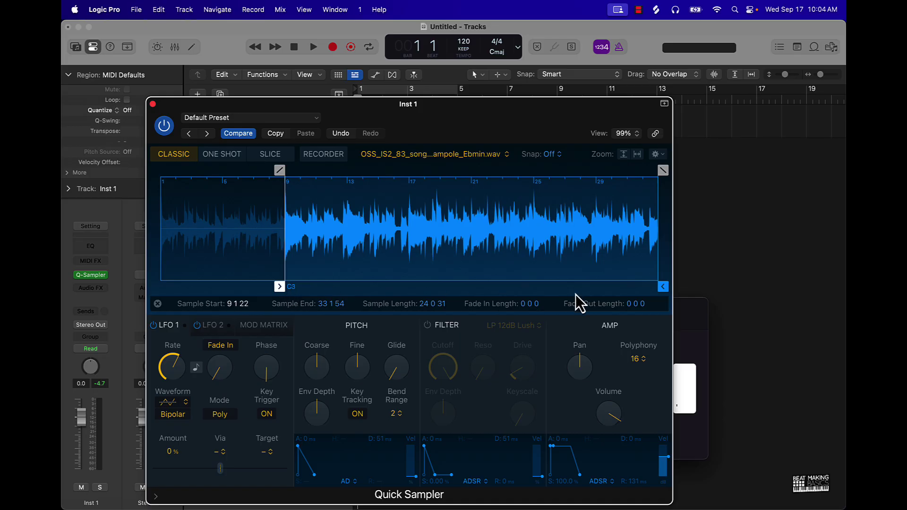
{"action": "key", "text": "super+k"}
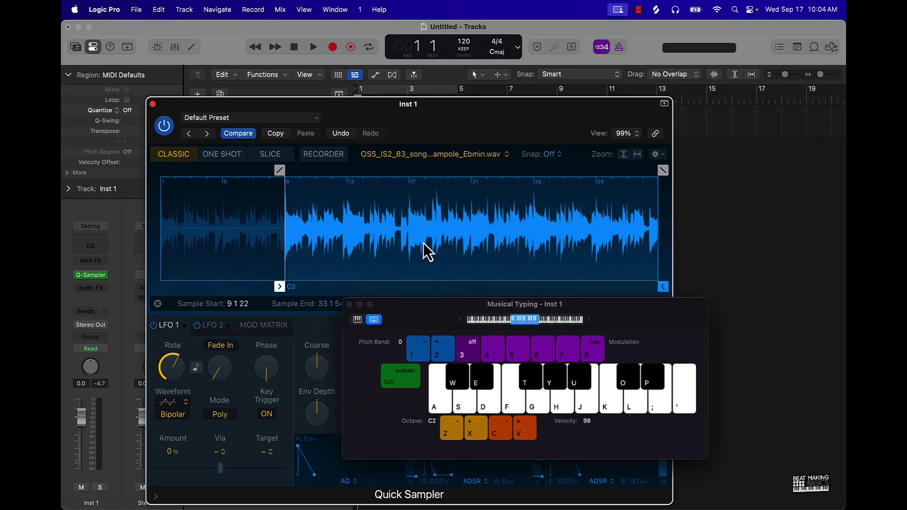
- Play the trimmed loop on the C and G notes and restore the sample start to the beginning of the loop
{"action": "key", "text": "a"}
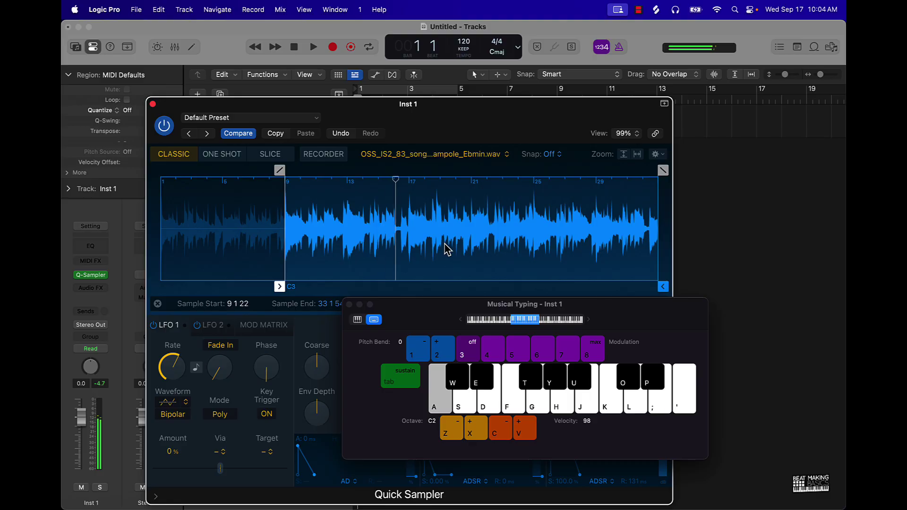
{"action": "key", "text": "g"}
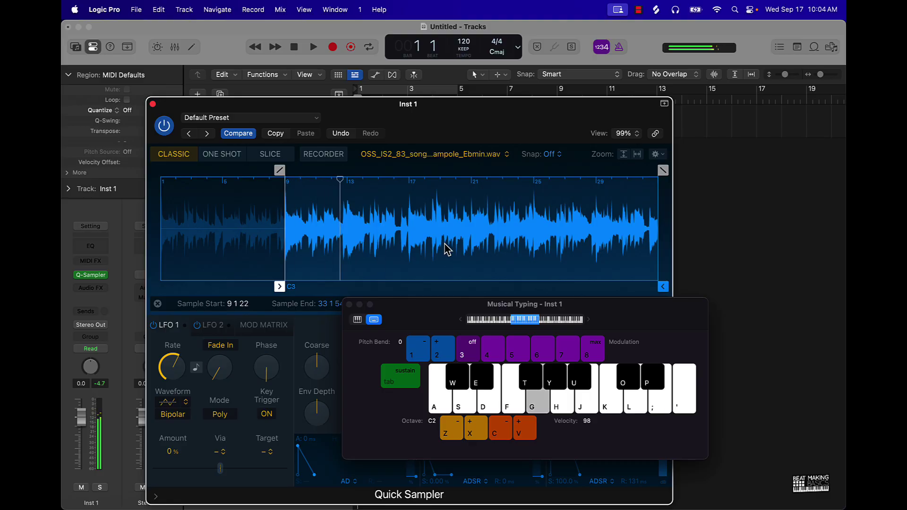
{"action": "key", "text": "a"}
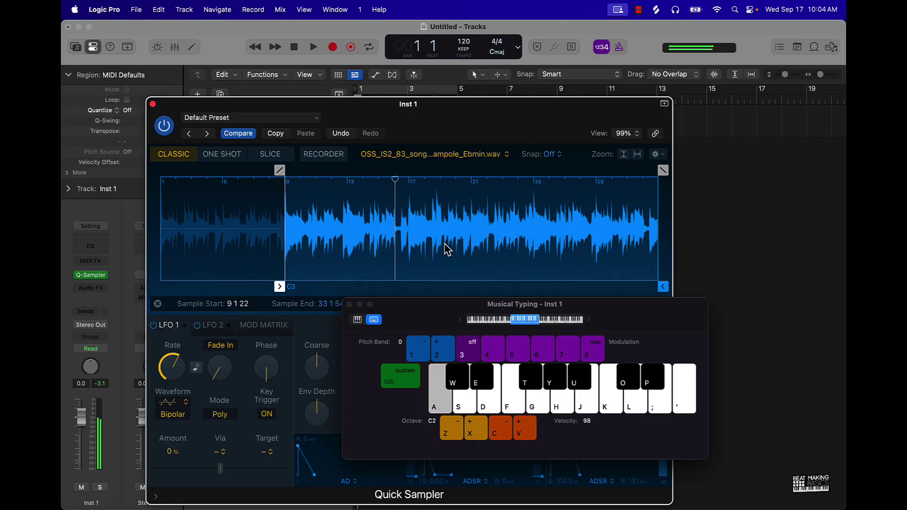
{"action": "key", "text": "g"}
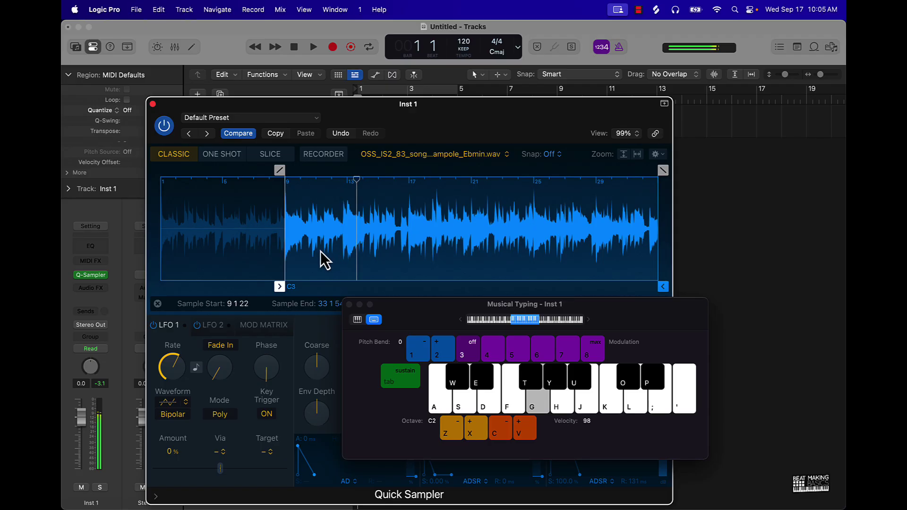
{"action": "key", "text": "g"}
{"action": "key", "text": "g"}
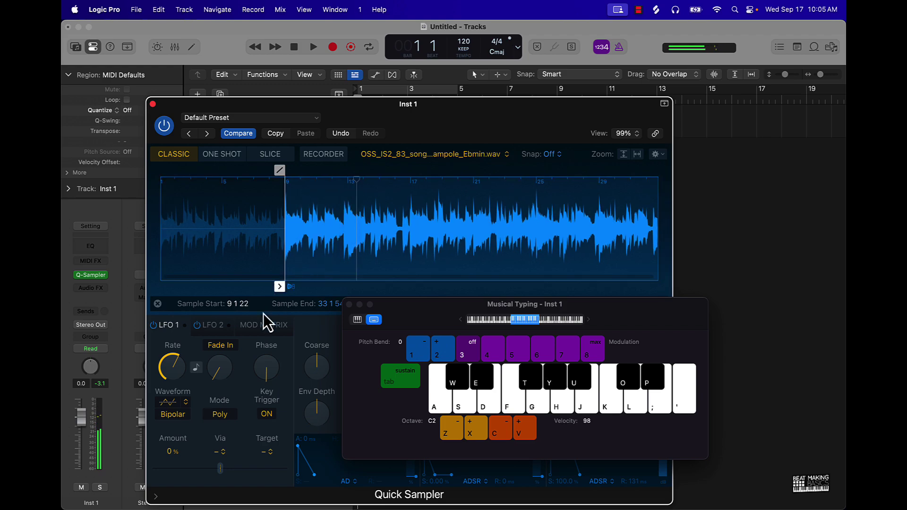
{"action": "left_click_drag", "start_coordinate": [279, 286], "coordinate": [163, 285]}
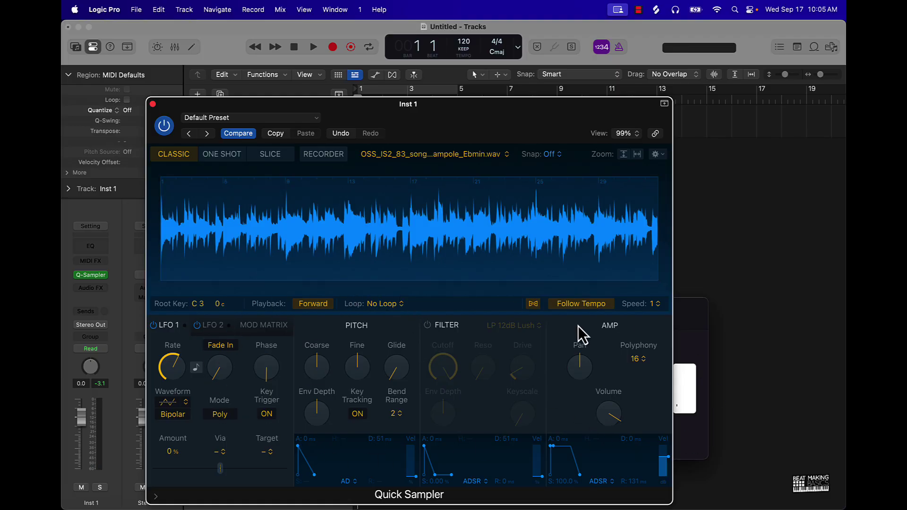
- Turn on the LP 12dB Lush filter, lower its cutoff, and raise the drive and envelope depth while the loop plays on A
{"action": "left_click", "coordinate": [427, 326]}
{"action": "key", "text": "h"}
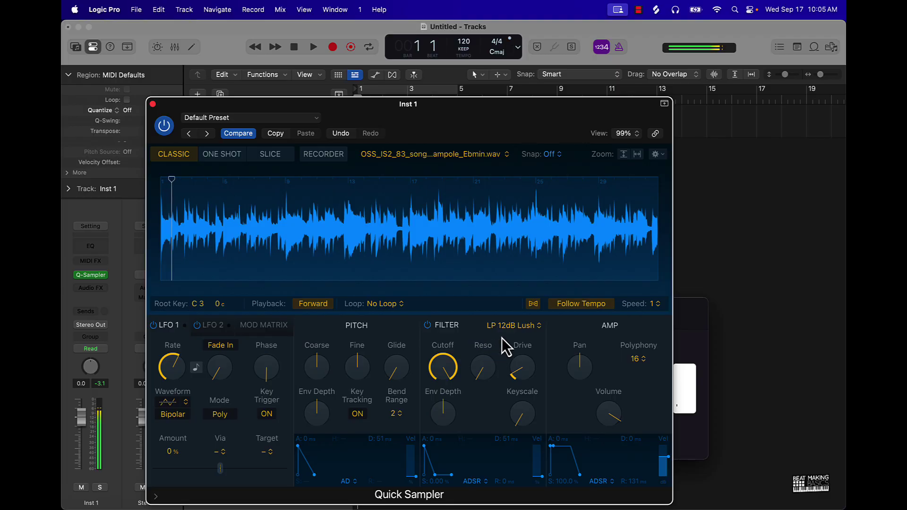
{"action": "key", "text": "super+k"}
{"action": "left_click_drag", "start_coordinate": [568, 110], "coordinate": [472, 33]}
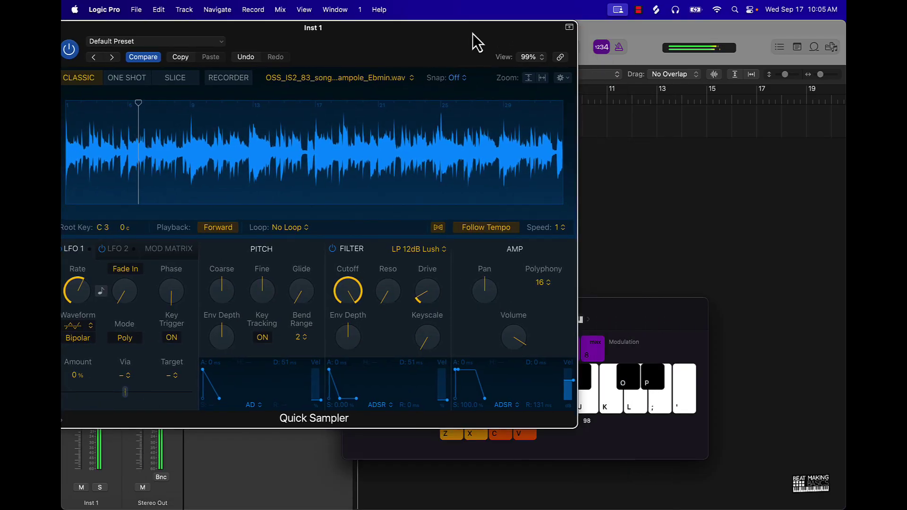
{"action": "left_click_drag", "start_coordinate": [429, 313], "coordinate": [344, 315]}
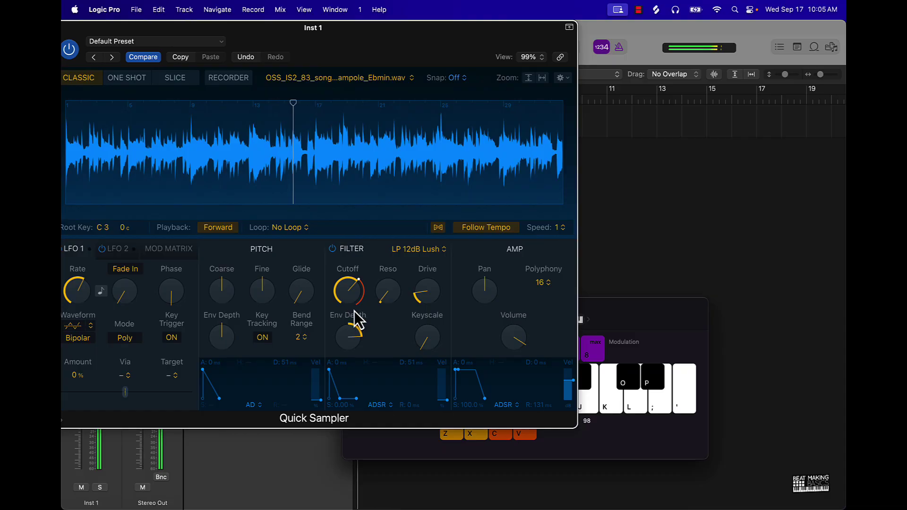
- Play the filtered loop on the D and A notes, moving Musical Typing clear of the filter controls
{"action": "key", "text": "s"}
{"action": "left_click_drag", "start_coordinate": [589, 308], "coordinate": [778, 312]}
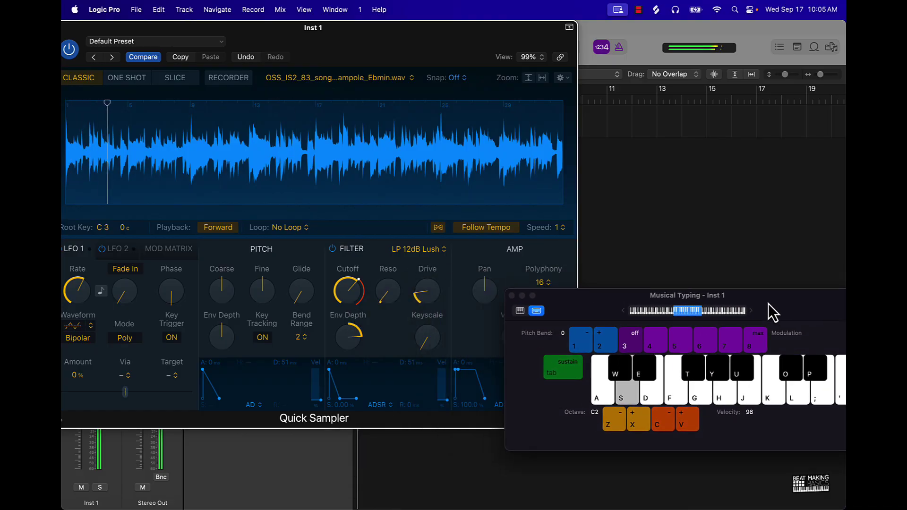
{"action": "key", "text": "h"}
{"action": "left_click", "coordinate": [528, 254]}
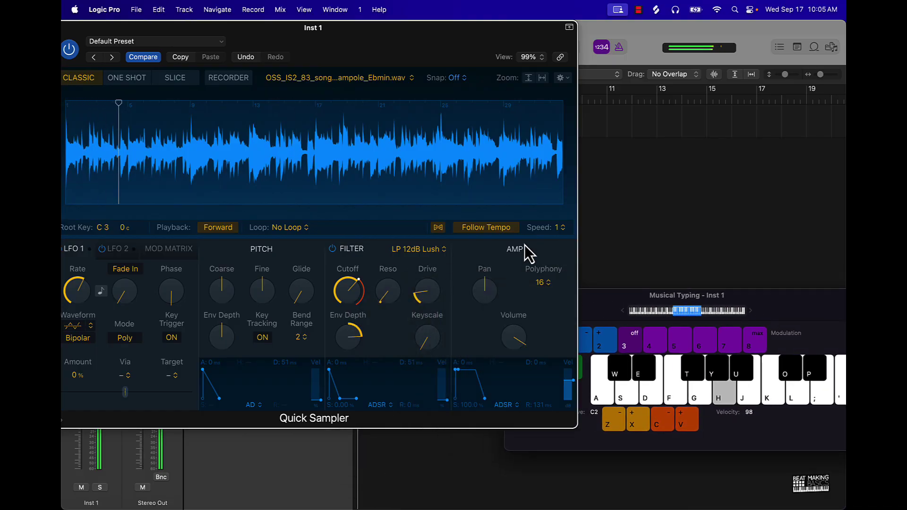
- Alternate the filtered loop between the D and A notes once more and switch the filter off
{"action": "key", "text": "s"}
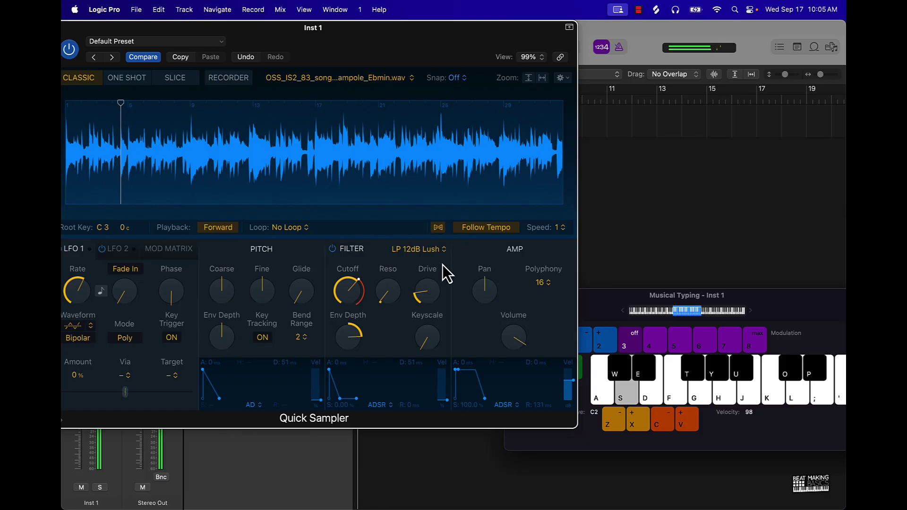
{"action": "key", "text": "h"}
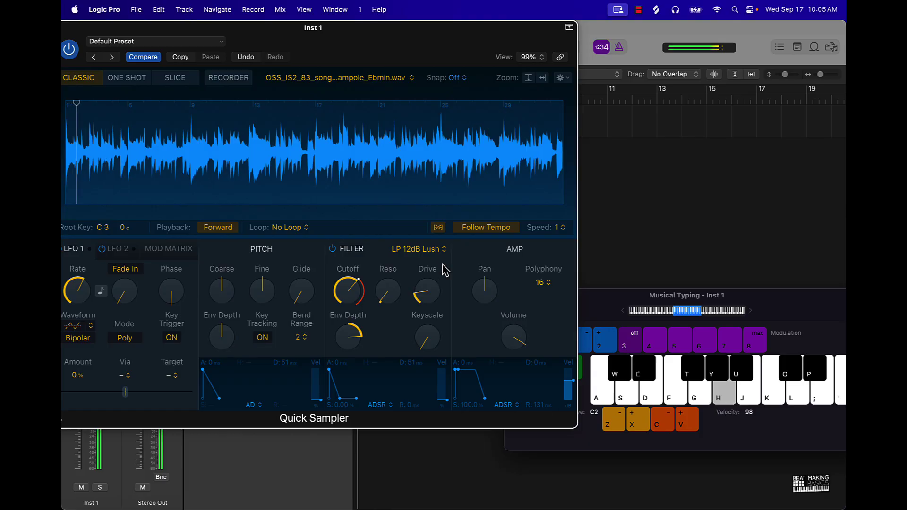
{"action": "left_click", "coordinate": [333, 249]}
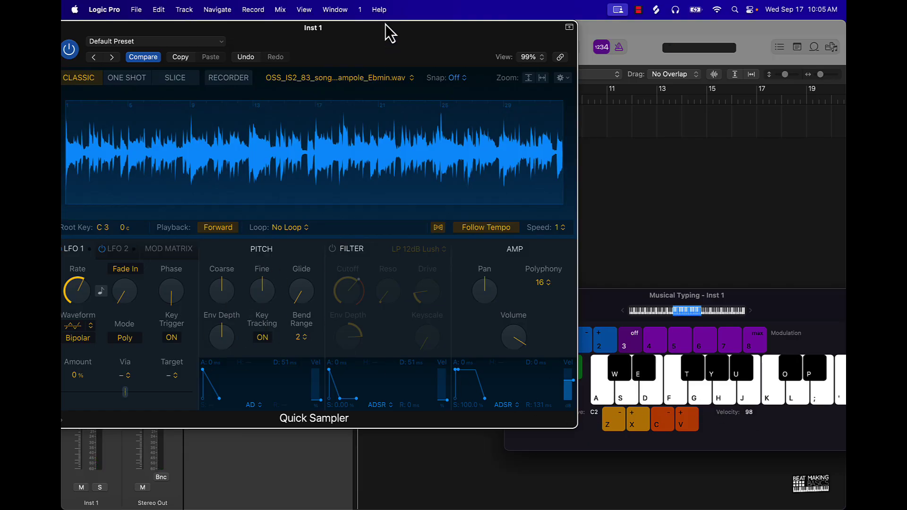
- Set the sample's playback speed to ½ and play the loop repeatedly on the A note, with Quick Sampler moved back into full view
{"action": "left_click_drag", "start_coordinate": [385, 24], "coordinate": [525, 48]}
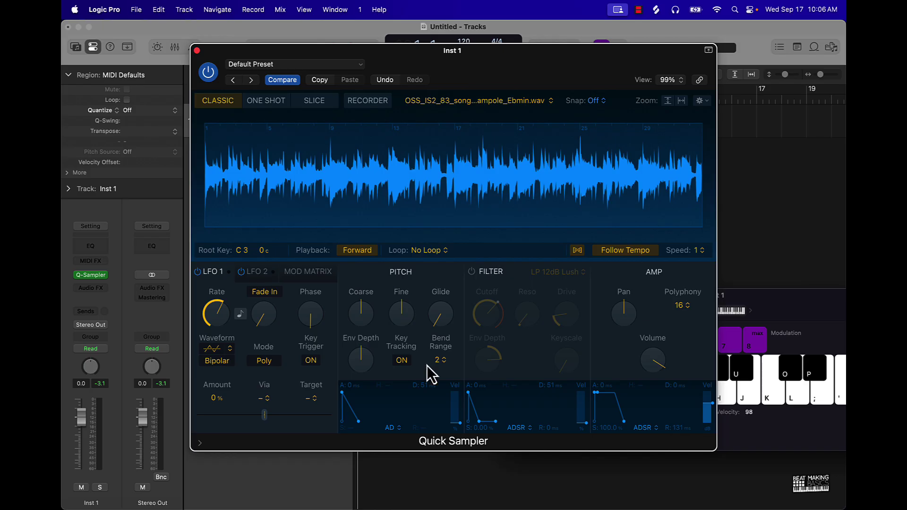
{"action": "left_click", "coordinate": [702, 250]}
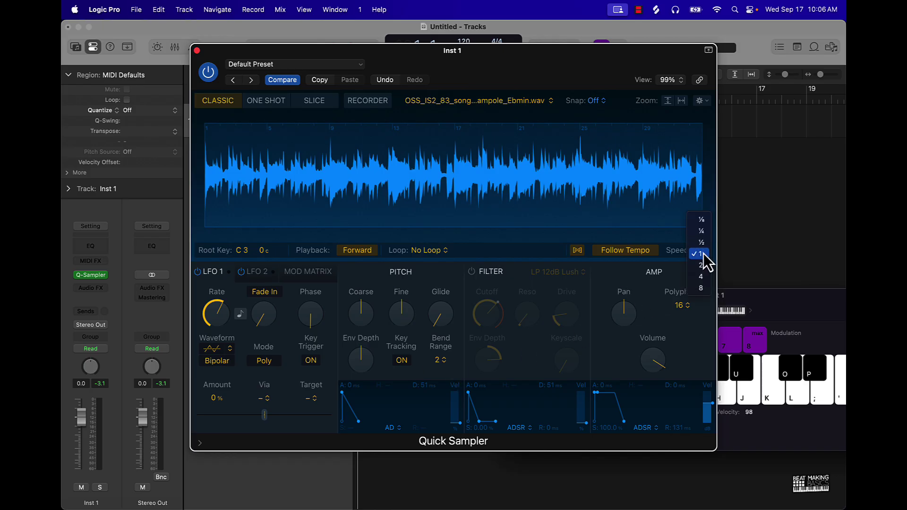
{"action": "left_click", "coordinate": [703, 246]}
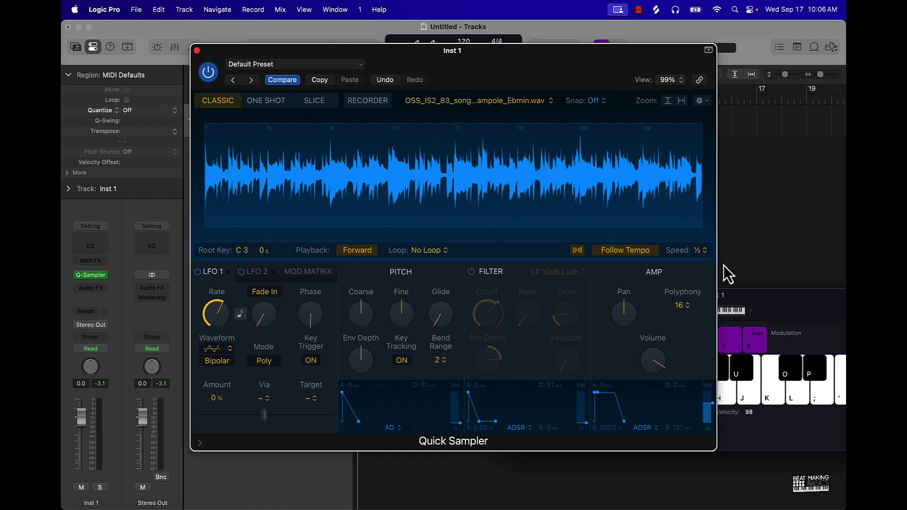
{"action": "left_click", "coordinate": [763, 297]}
{"action": "key", "text": "h"}
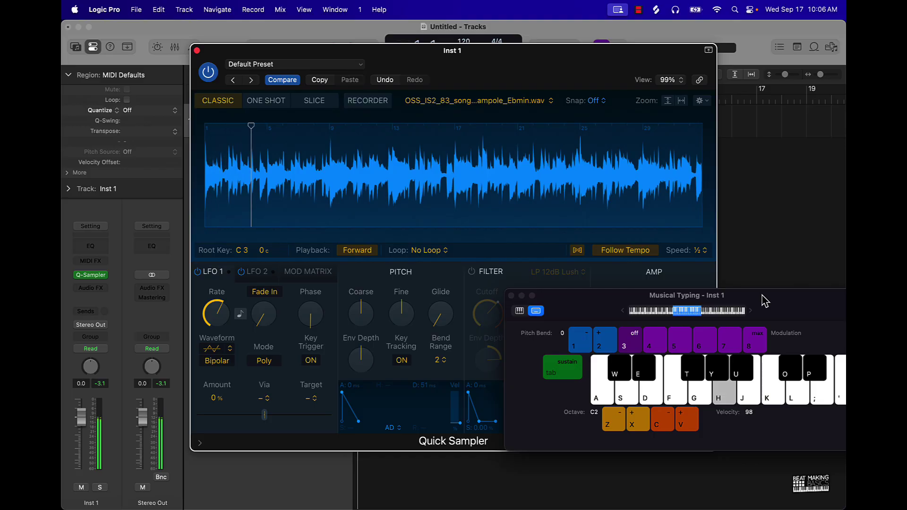
{"action": "key", "text": "h"}
{"action": "key", "text": "h"}
{"action": "key", "text": "h"}
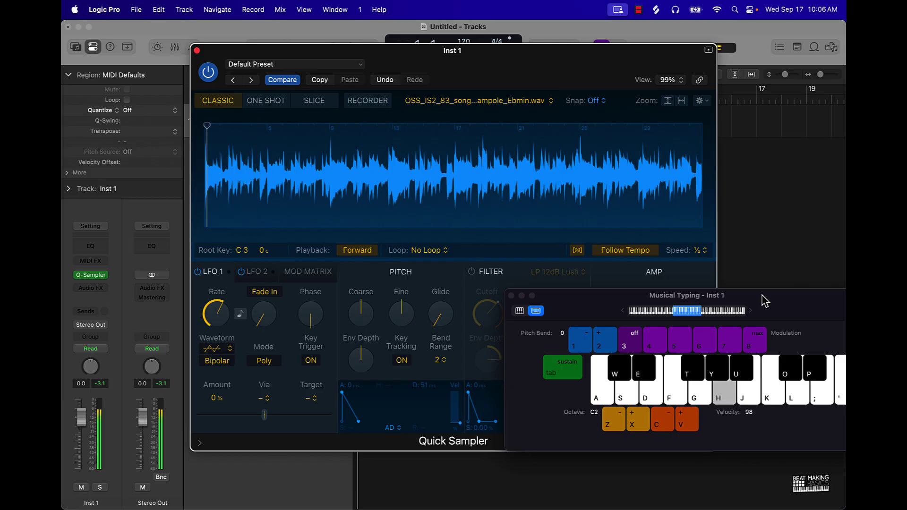
{"action": "key", "text": "h"}
{"action": "key", "text": "h"}
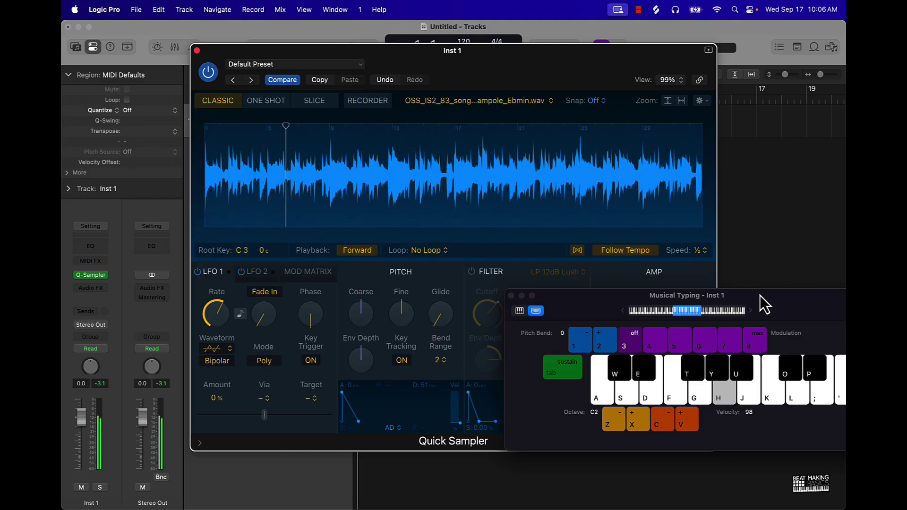
- Try the loop at playback speed 2 on the A note and return the speed to 1
{"action": "left_click", "coordinate": [702, 252]}
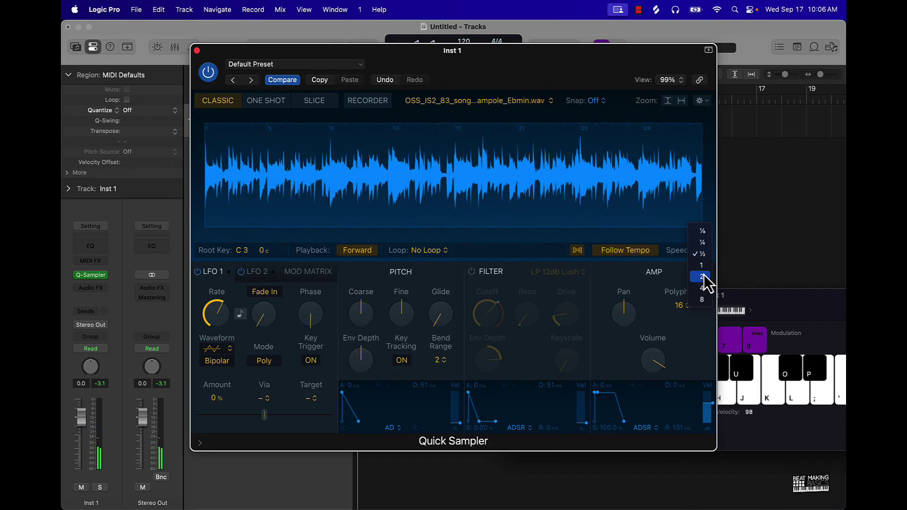
{"action": "left_click", "coordinate": [702, 277]}
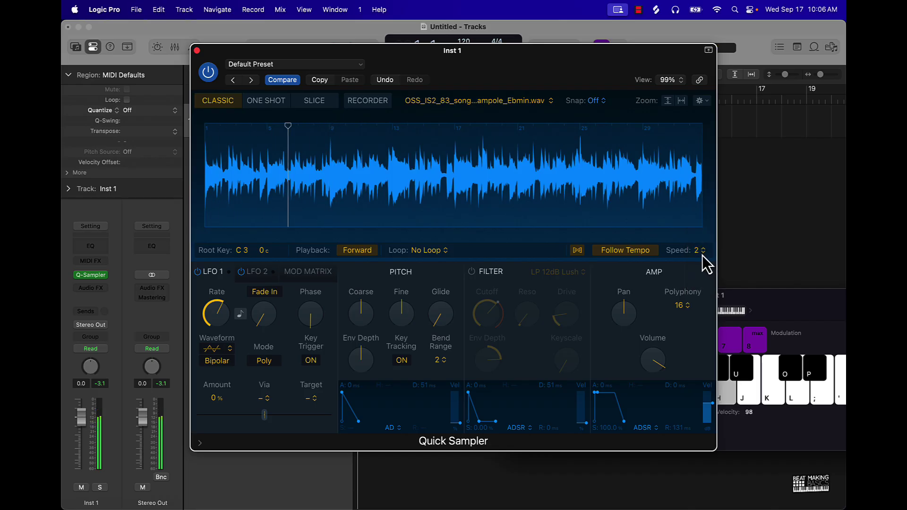
{"action": "left_click", "coordinate": [703, 250]}
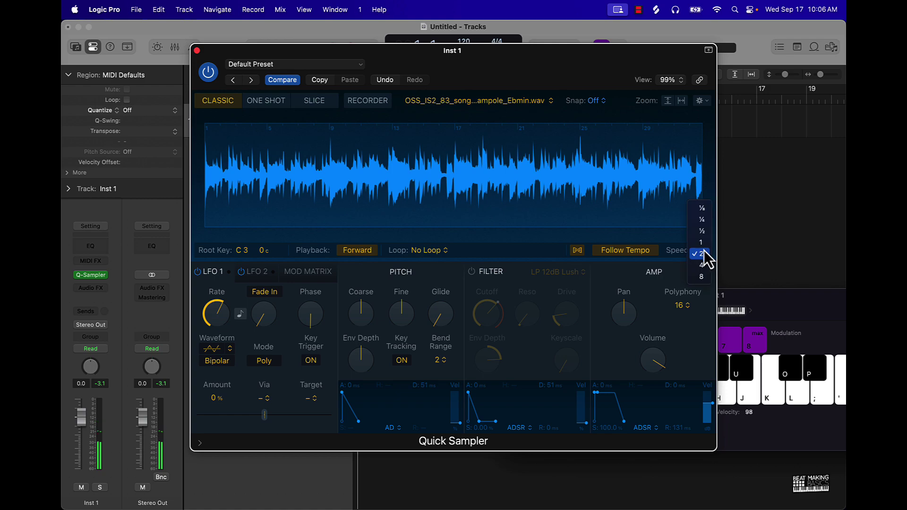
{"action": "left_click", "coordinate": [704, 246]}
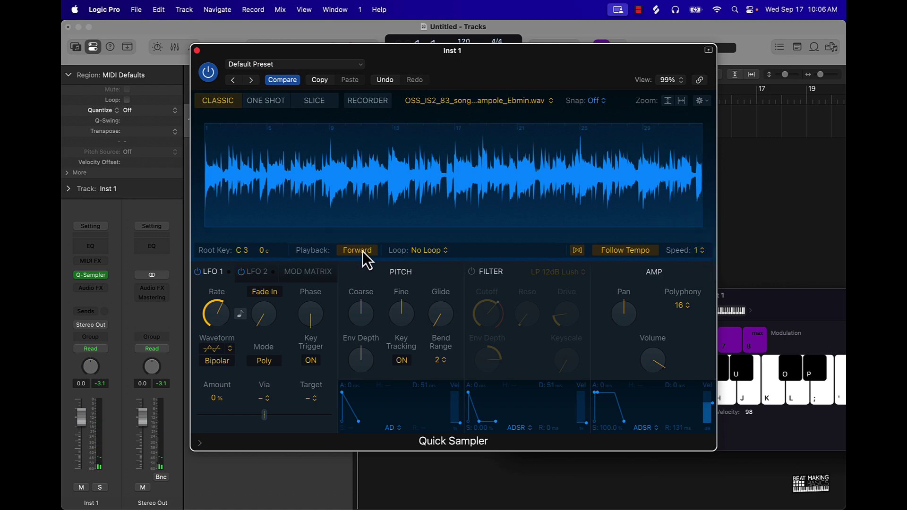
- Play the loop on the A note with playback set to Reverse, and restore Forward playback
{"action": "key", "text": "h"}
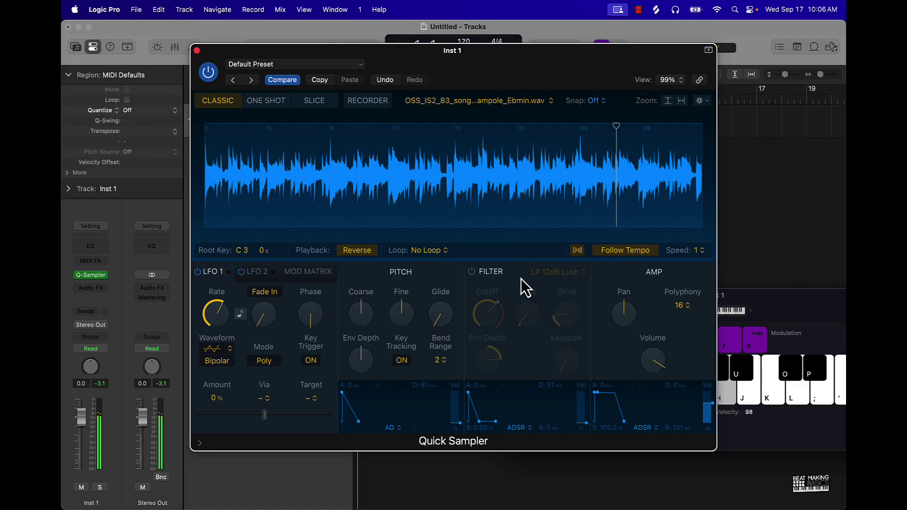
{"action": "key", "text": "h"}
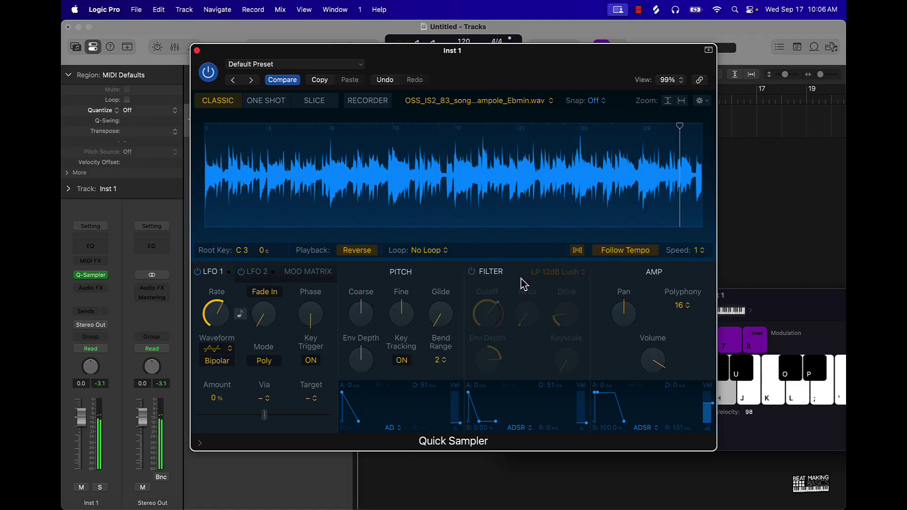
{"action": "left_click", "coordinate": [367, 254]}
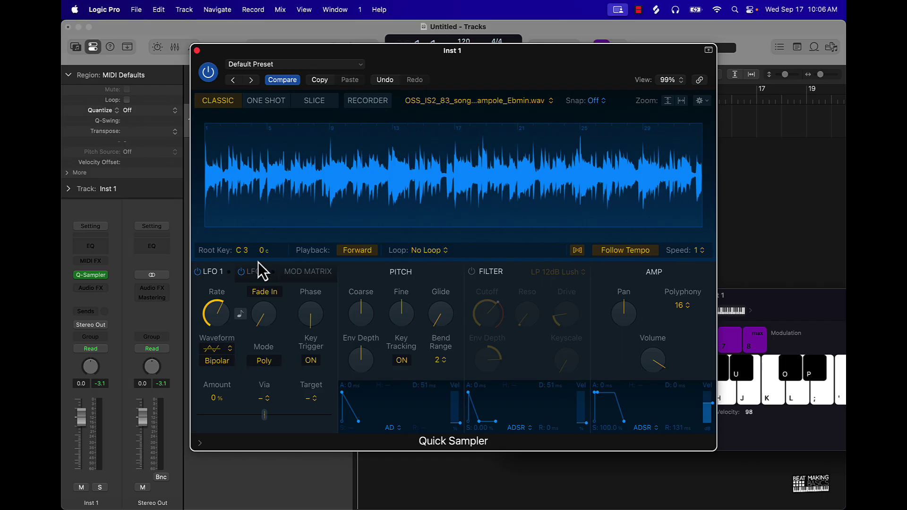
- Switch Quick Sampler to One Shot mode and trigger the loop on the C note with Musical Typing in front
{"action": "left_click", "coordinate": [273, 101]}
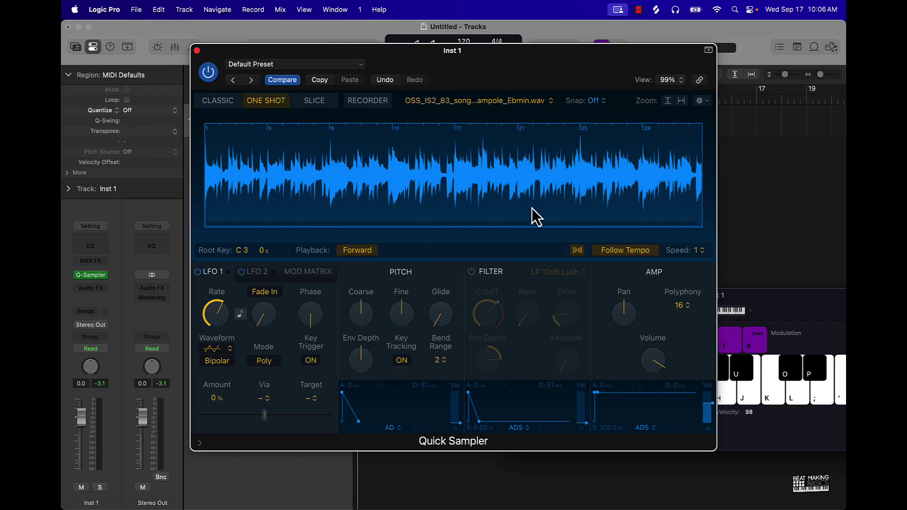
{"action": "left_click_drag", "start_coordinate": [751, 302], "coordinate": [581, 254]}
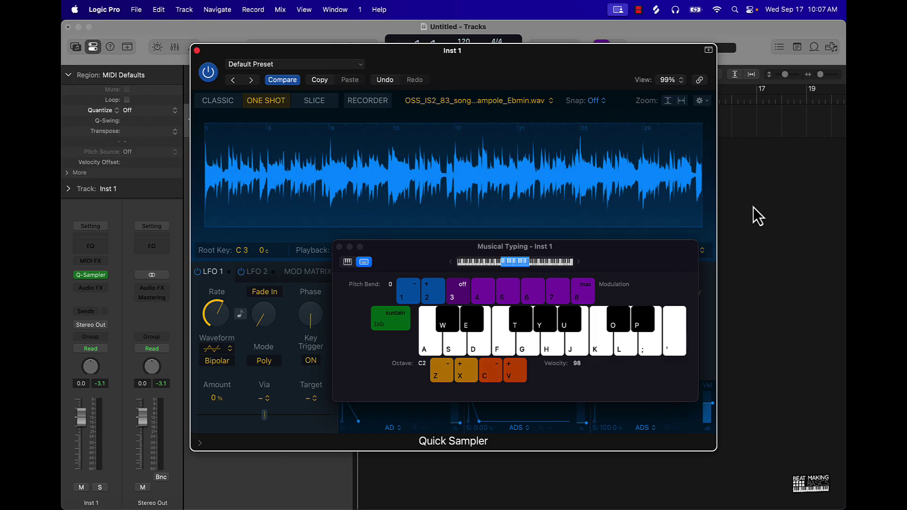
{"action": "key", "text": "a"}
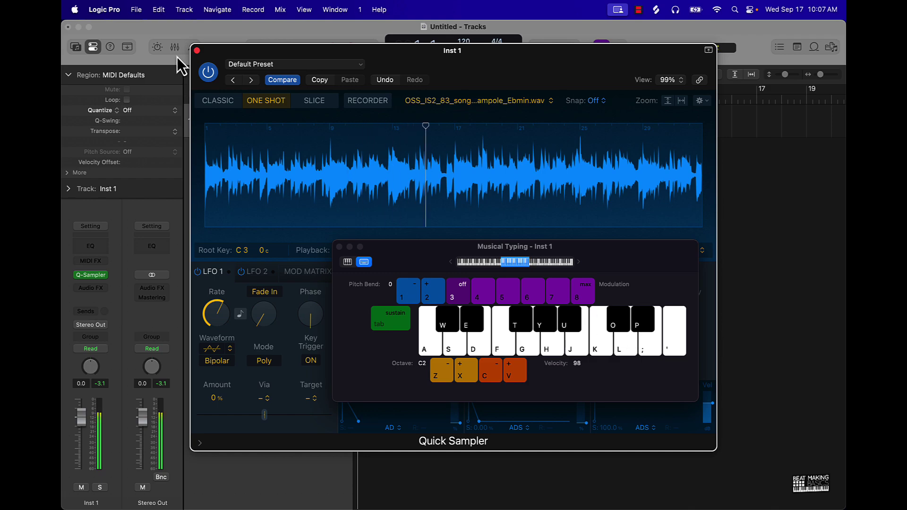
- Switch Quick Sampler to Slice mode and enlarge its window to a 114% view
{"action": "left_click", "coordinate": [308, 101]}
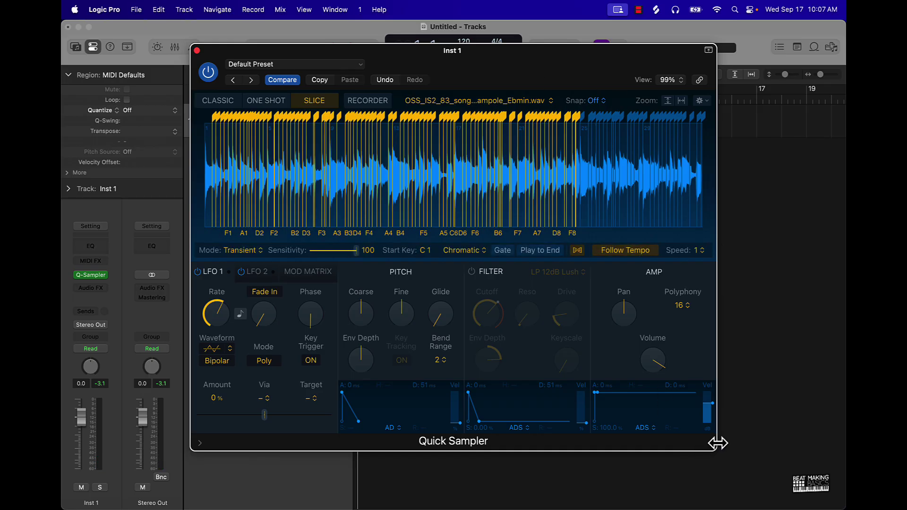
{"action": "left_click_drag", "start_coordinate": [717, 443], "coordinate": [799, 435]}
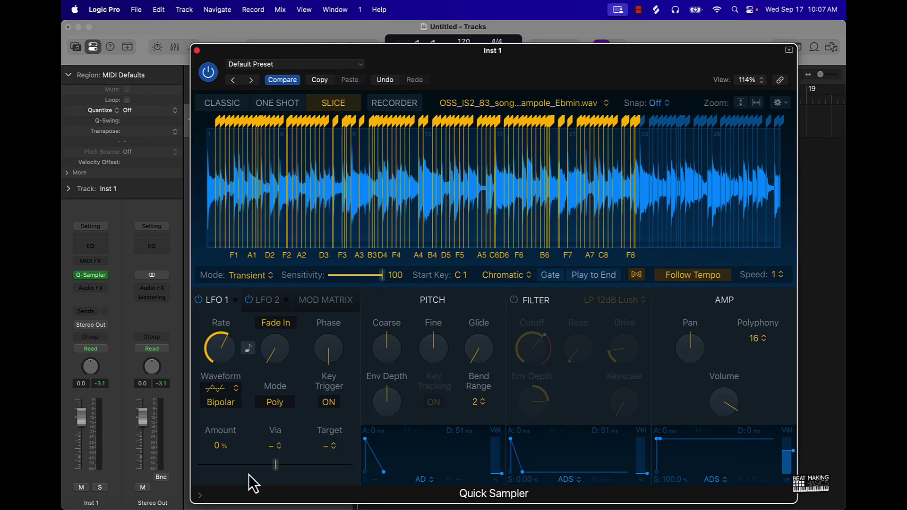
{"action": "left_click", "coordinate": [200, 496]}
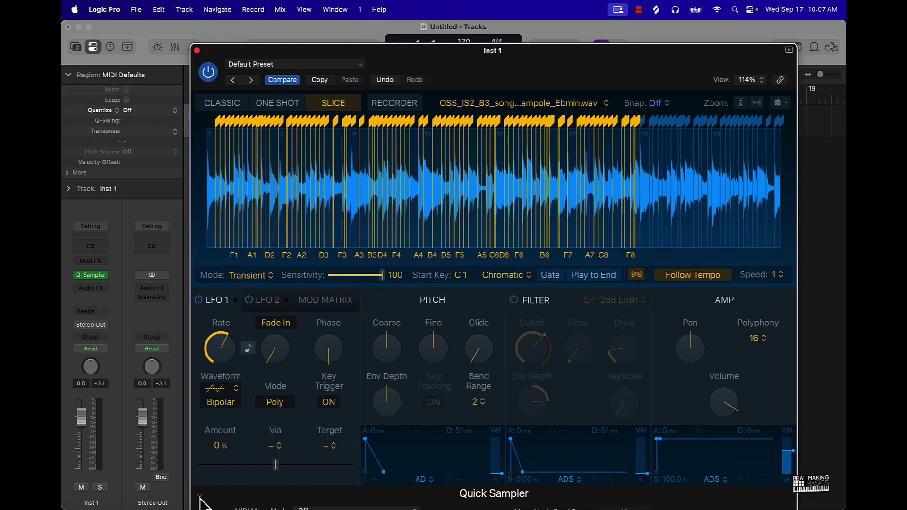
{"action": "left_click", "coordinate": [200, 496]}
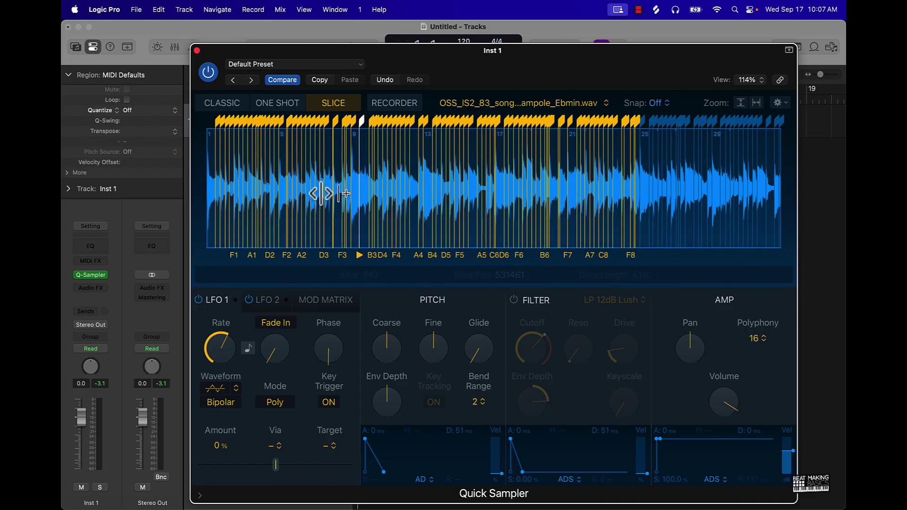
- Arrange Quick Sampler and Musical Typing so the sliced waveform stays clear, with the Musical Typing keyboard in front
{"action": "left_click_drag", "start_coordinate": [703, 69], "coordinate": [596, 46]}
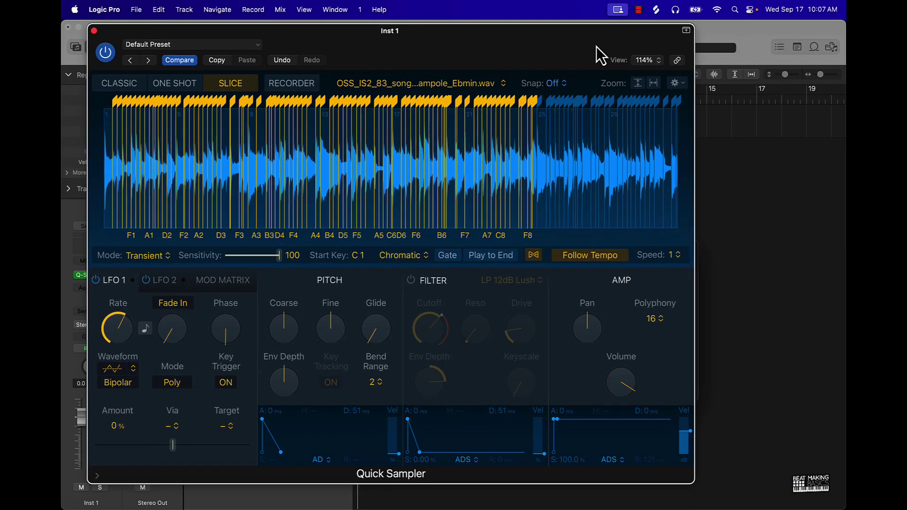
{"action": "left_click", "coordinate": [719, 304]}
{"action": "left_click_drag", "start_coordinate": [670, 44], "coordinate": [660, 44]}
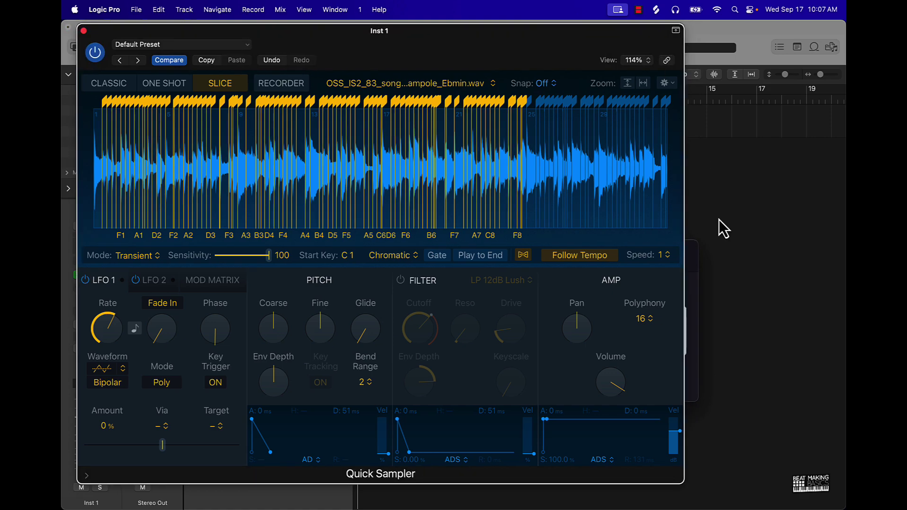
{"action": "key", "text": "super+k"}
{"action": "left_click_drag", "start_coordinate": [786, 280], "coordinate": [838, 377]}
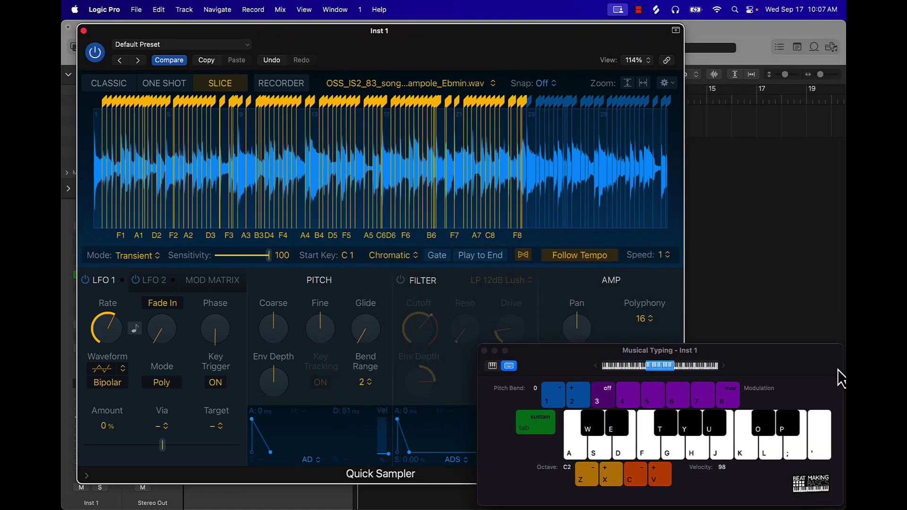
{"action": "left_click_drag", "start_coordinate": [594, 39], "coordinate": [588, 36]}
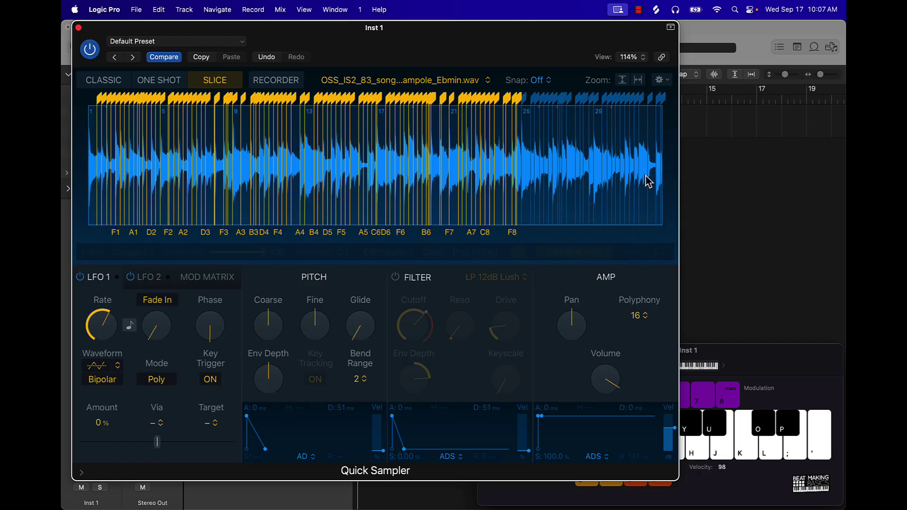
{"action": "left_click_drag", "start_coordinate": [643, 29], "coordinate": [633, 29]}
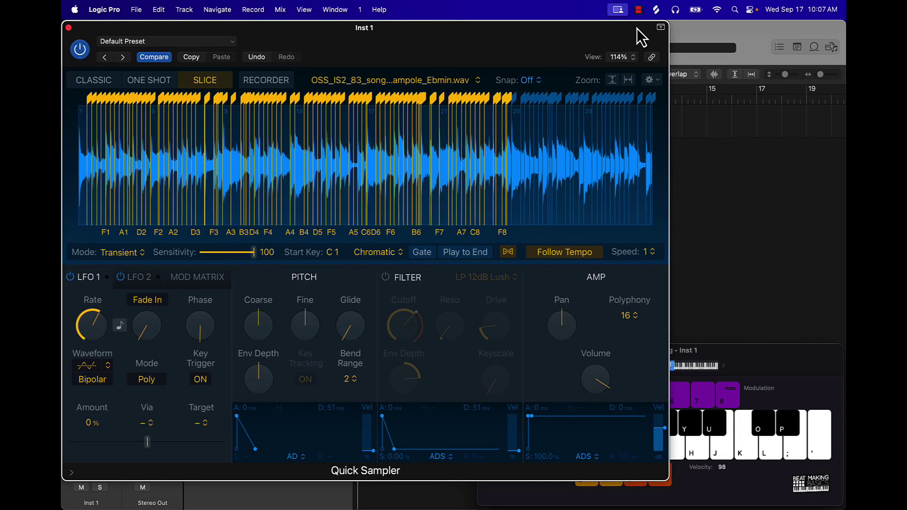
{"action": "left_click", "coordinate": [756, 368]}
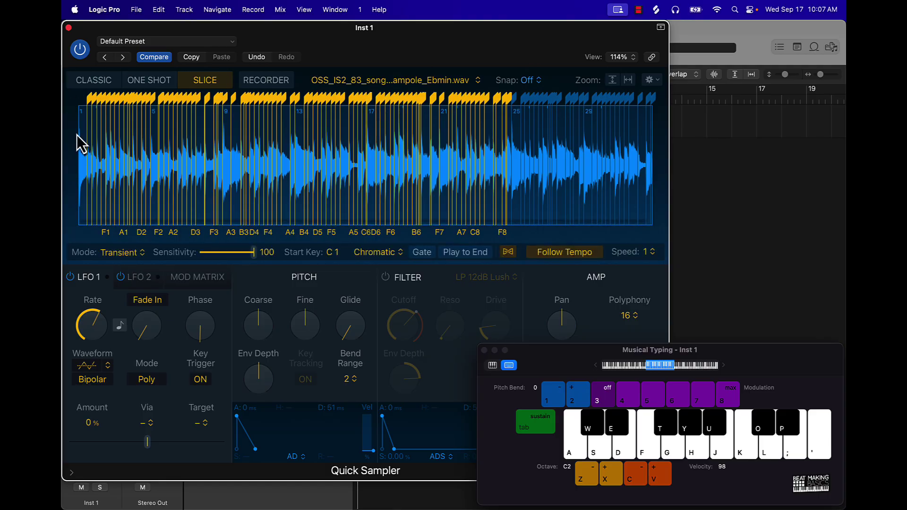
- Lower the transient slicing sensitivity to 48 while viewing the slice markers up close
{"action": "scroll", "coordinate": [172, 154], "scroll_direction": "up", "scroll_amount": 5}
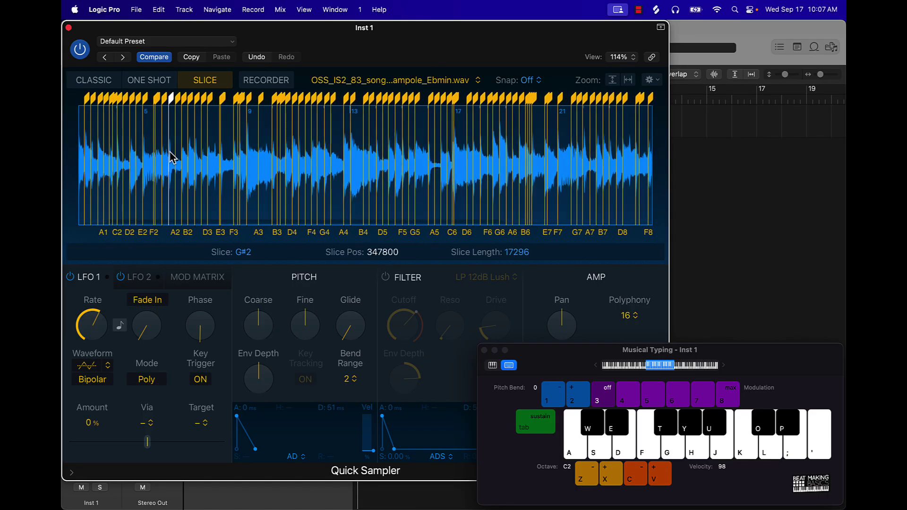
{"action": "scroll", "coordinate": [173, 156], "scroll_direction": "up", "scroll_amount": 1}
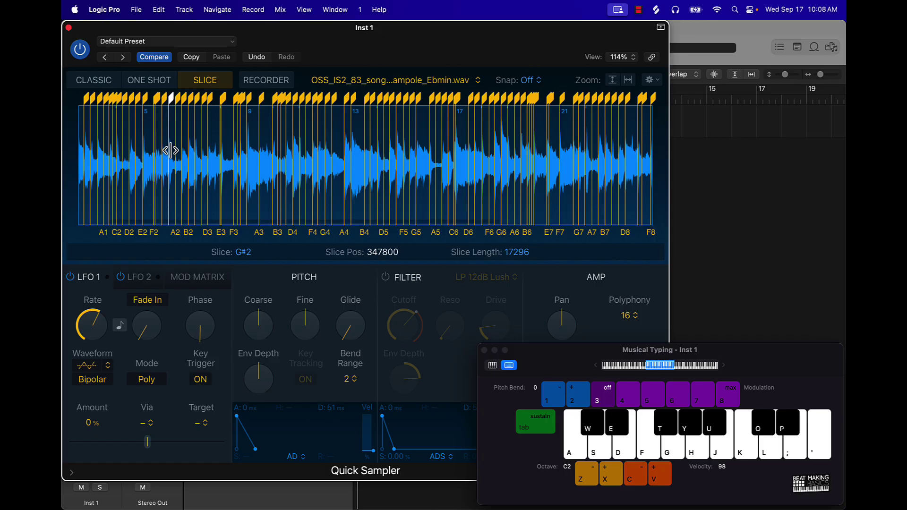
{"action": "scroll", "coordinate": [171, 150], "scroll_direction": "up", "scroll_amount": 3}
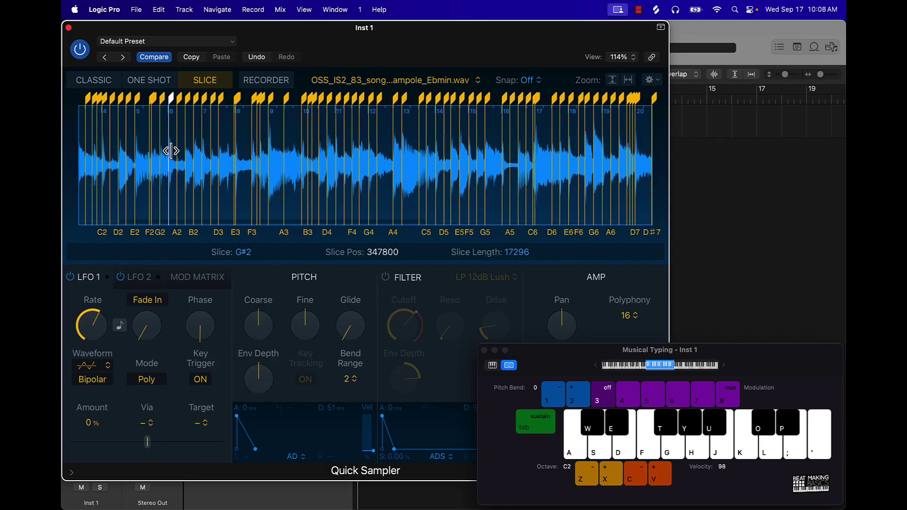
{"action": "scroll", "coordinate": [171, 149], "scroll_direction": "left", "scroll_amount": 3}
{"action": "scroll", "coordinate": [171, 150], "scroll_direction": "up", "scroll_amount": 8}
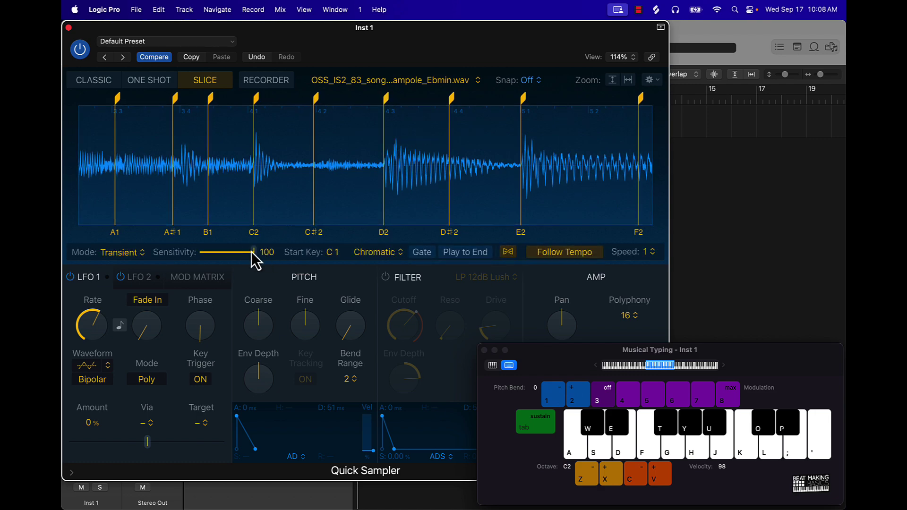
{"action": "left_click_drag", "start_coordinate": [251, 254], "coordinate": [223, 254]}
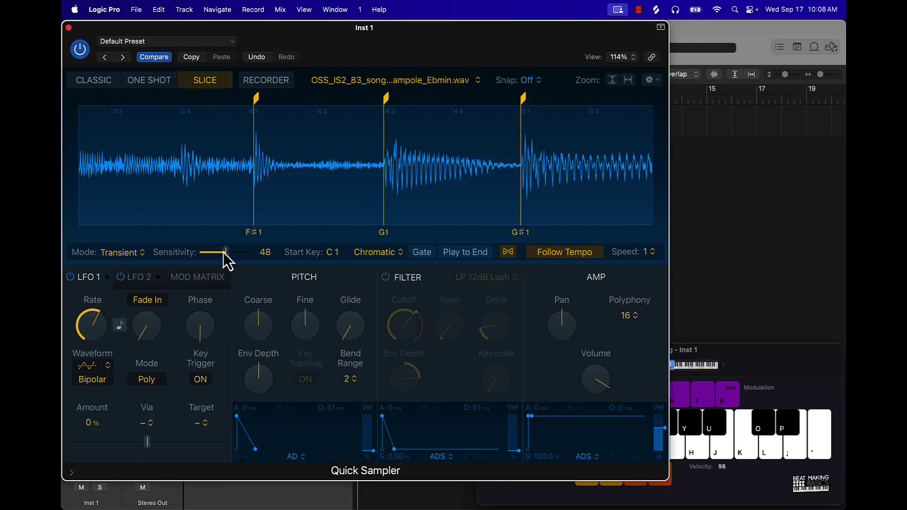
- Place Musical Typing over Quick Sampler below the slice markers and lower its octave to C1
{"action": "left_click_drag", "start_coordinate": [746, 357], "coordinate": [590, 276]}
{"action": "scroll", "coordinate": [377, 161], "scroll_direction": "left", "scroll_amount": 5}
{"action": "scroll", "coordinate": [371, 156], "scroll_direction": "left", "scroll_amount": 5}
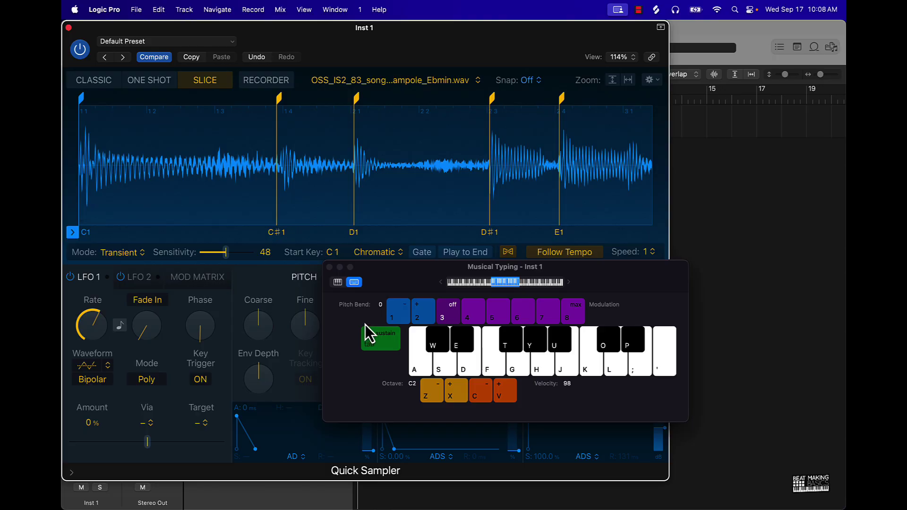
{"action": "key", "text": "z"}
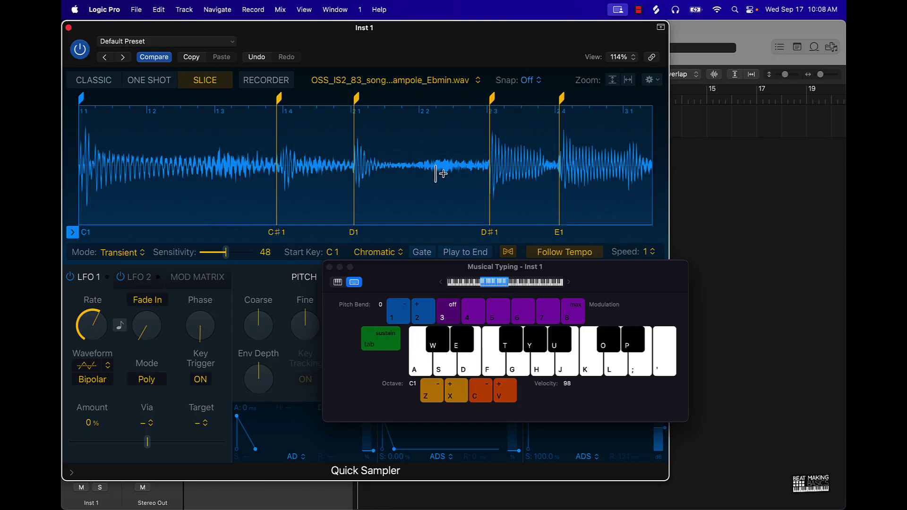
- Audition the C1 and D1 slices by alternating between their notes in Musical Typing
{"action": "key", "text": "a"}
{"action": "key", "text": "a"}
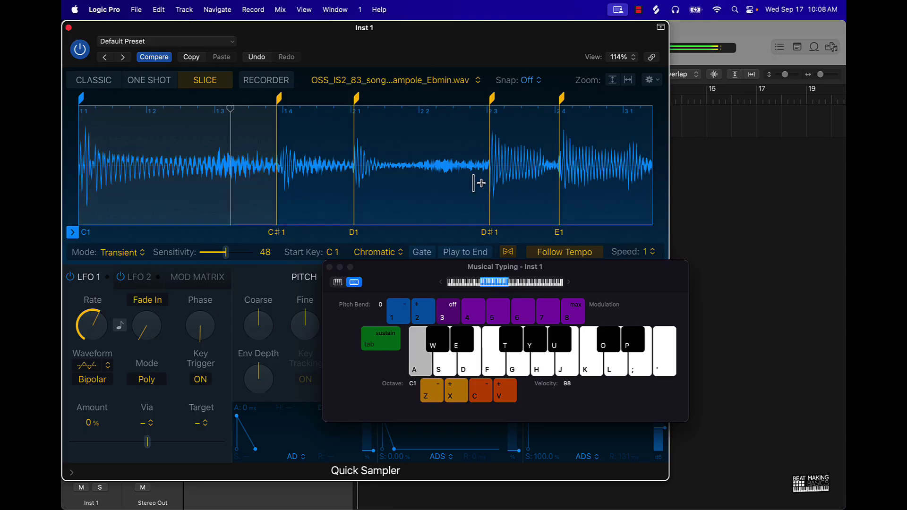
{"action": "key", "text": "s"}
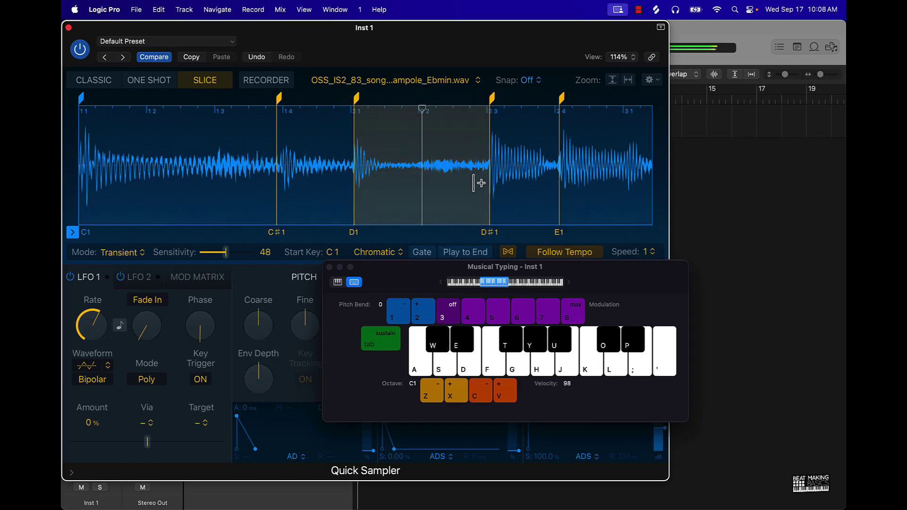
{"action": "key", "text": "a"}
{"action": "key", "text": "a"}
{"action": "key", "text": "a"}
{"action": "key", "text": "s"}
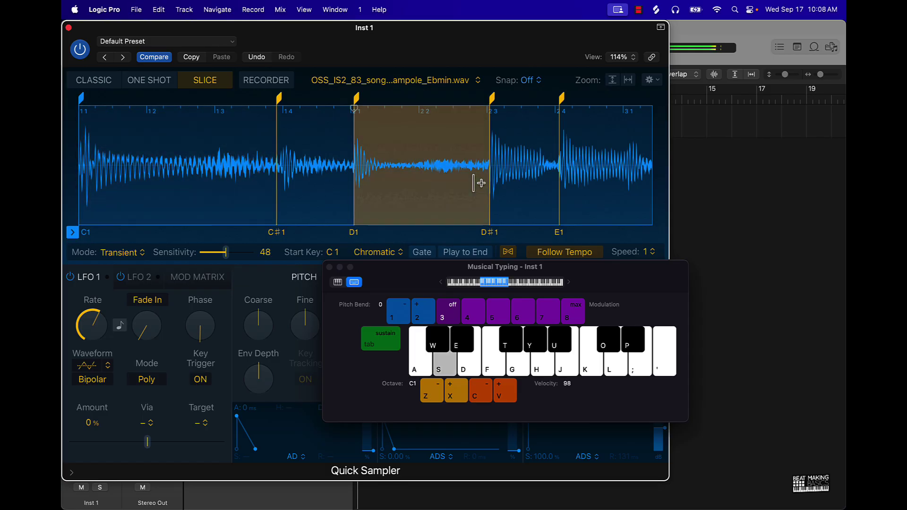
{"action": "key", "text": "s"}
{"action": "key", "text": "a"}
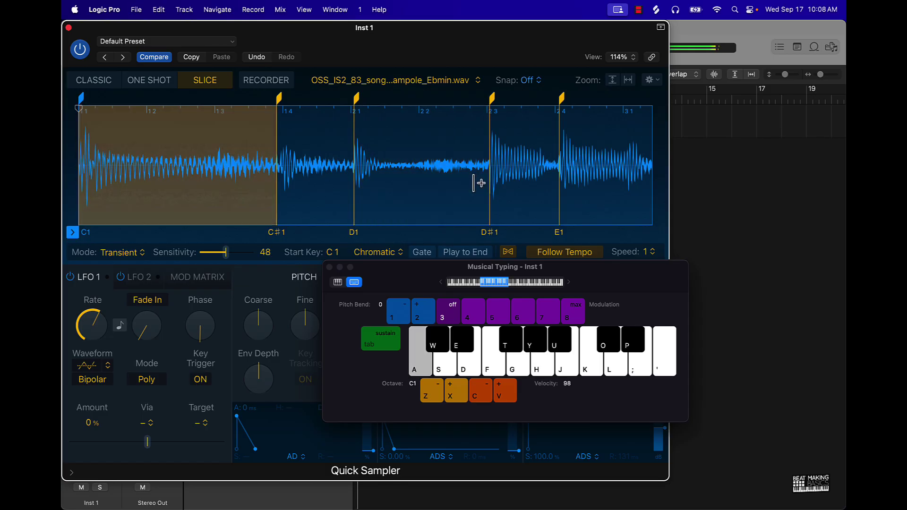
- Play the C1, A1, G1 and G#1 slices with more of the sliced waveform in view
{"action": "scroll", "coordinate": [477, 189], "scroll_direction": "down", "scroll_amount": 6}
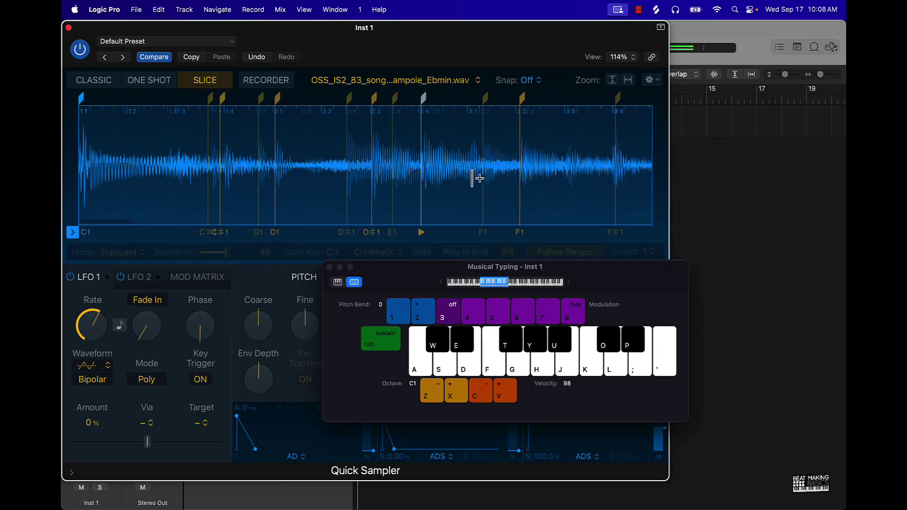
{"action": "scroll", "coordinate": [476, 179], "scroll_direction": "down", "scroll_amount": 4}
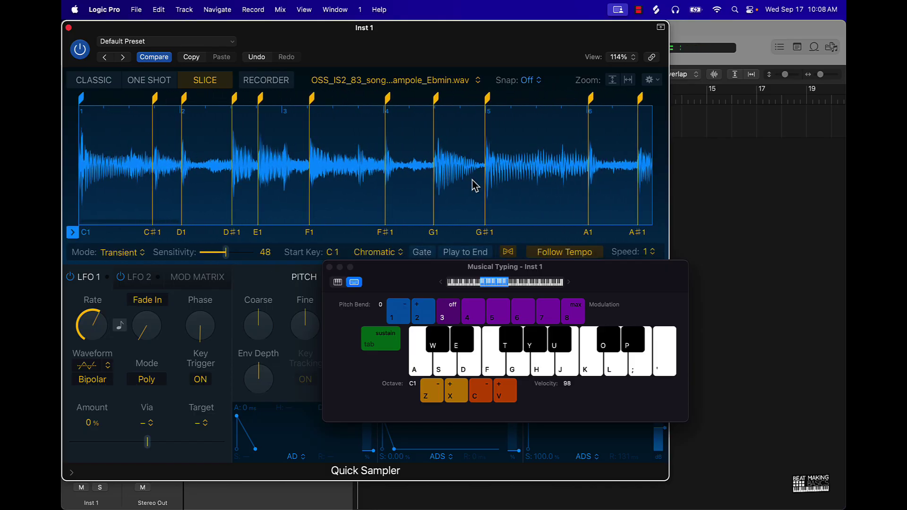
{"action": "key", "text": "a"}
{"action": "key", "text": "h"}
{"action": "key", "text": "g"}
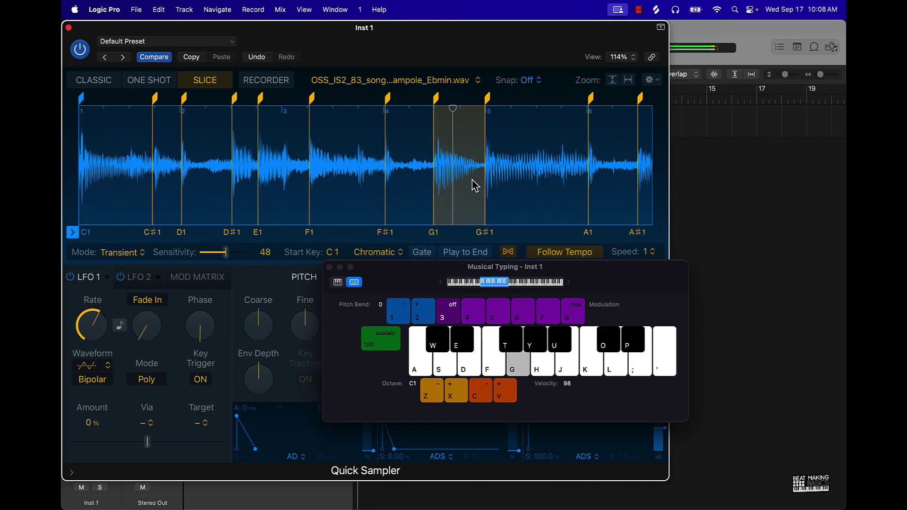
{"action": "key", "text": "y"}
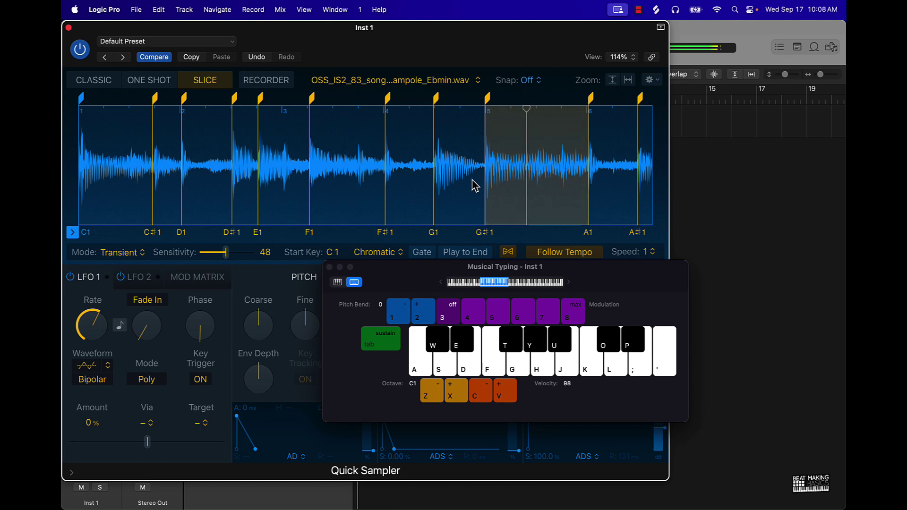
{"action": "key", "text": "g"}
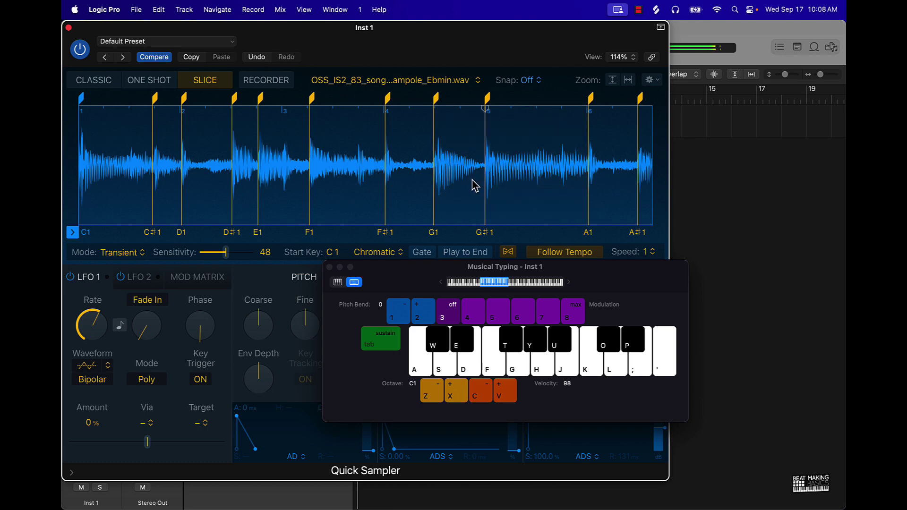
- Audition the E1, F1, F#1, C#1, C1 and A1 slices, finishing with F1 repeated
{"action": "key", "text": "d"}
{"action": "key", "text": "d"}
{"action": "key", "text": "f"}
{"action": "key", "text": "t"}
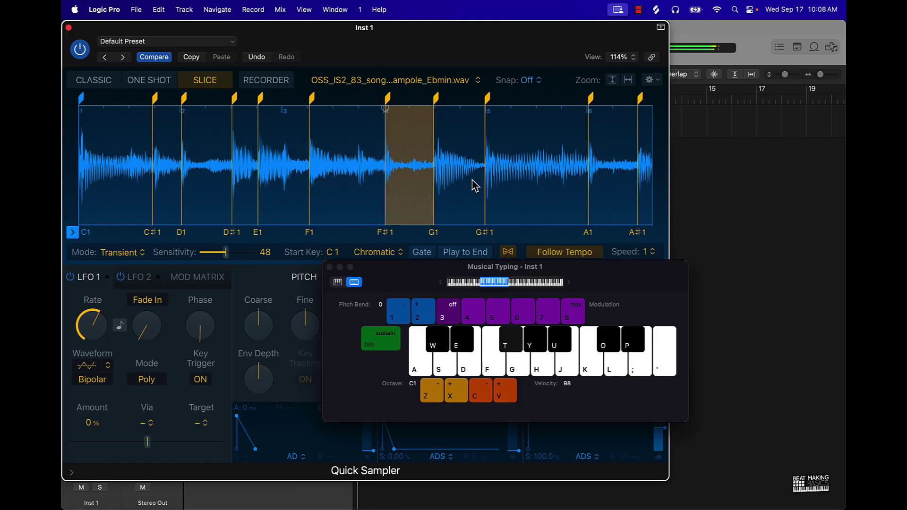
{"action": "key", "text": "w"}
{"action": "key", "text": "a"}
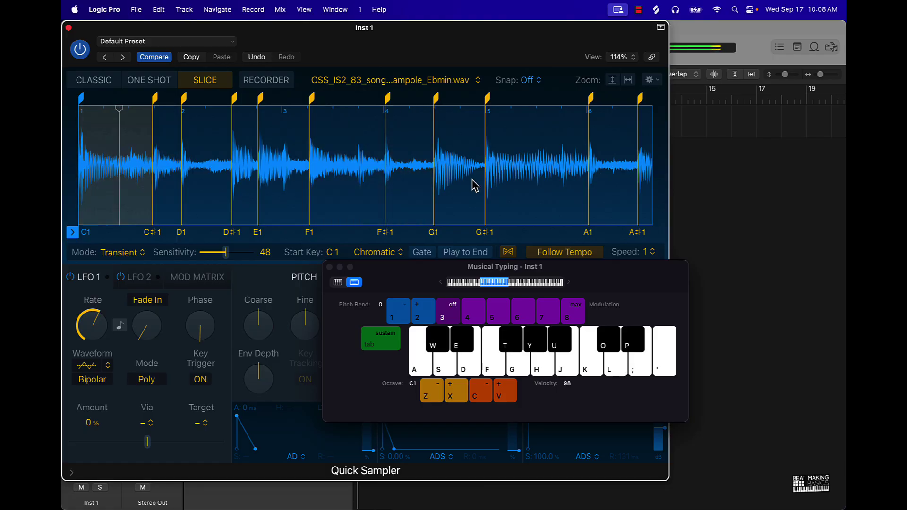
{"action": "key", "text": "h"}
{"action": "key", "text": "f"}
{"action": "key", "text": "f"}
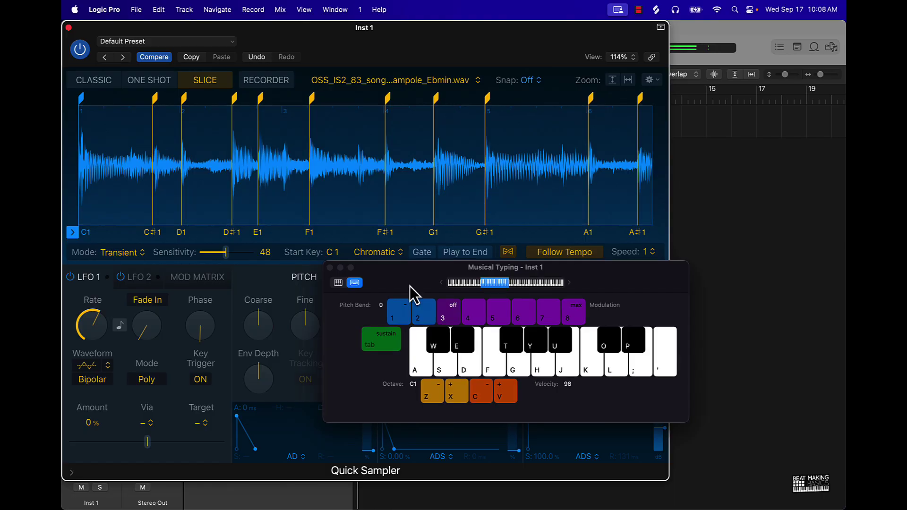
- Switch the slicing mode to Beat Divisions and try the F1 and D1 slices, with Musical Typing moved aside
{"action": "left_click_drag", "start_coordinate": [407, 285], "coordinate": [511, 290]}
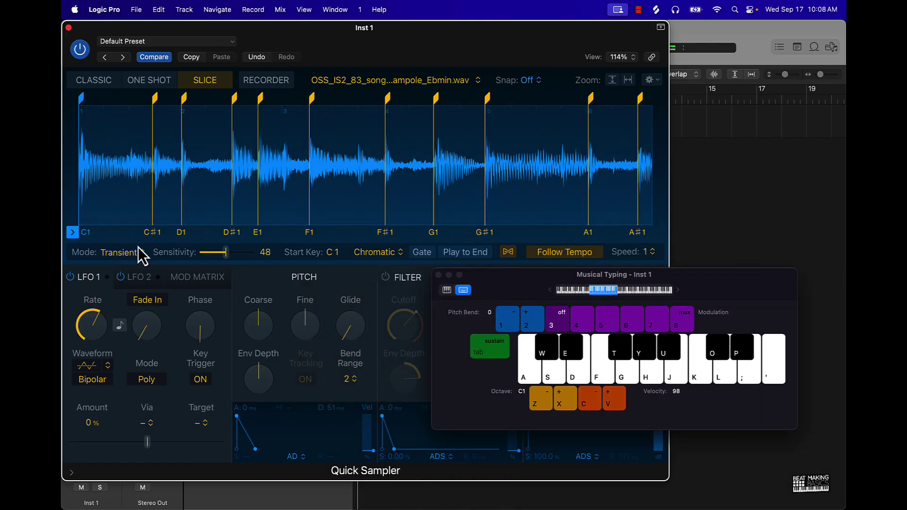
{"action": "left_click", "coordinate": [120, 258]}
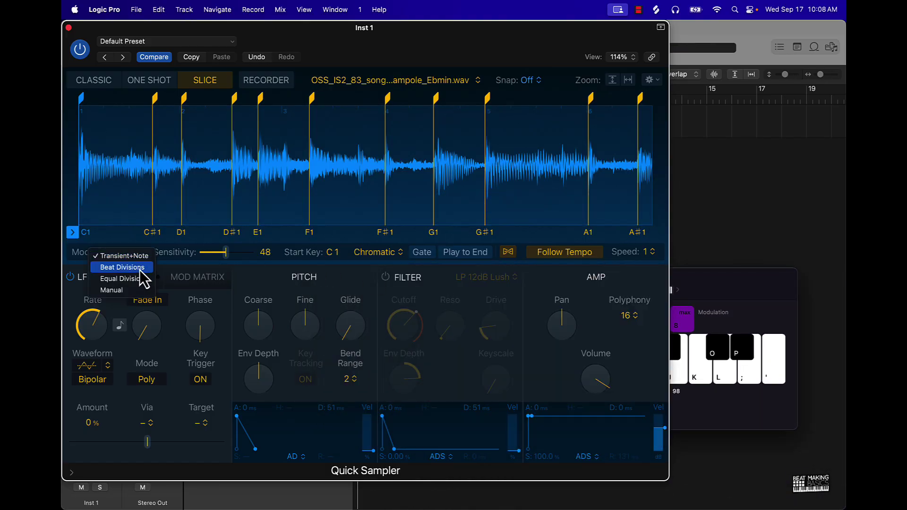
{"action": "left_click", "coordinate": [141, 266]}
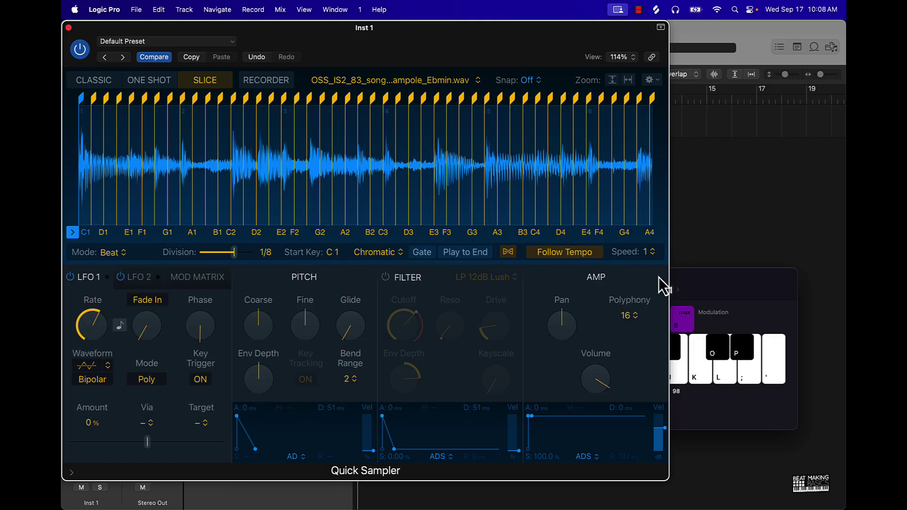
{"action": "left_click", "coordinate": [675, 283]}
{"action": "key", "text": "f"}
{"action": "key", "text": "s"}
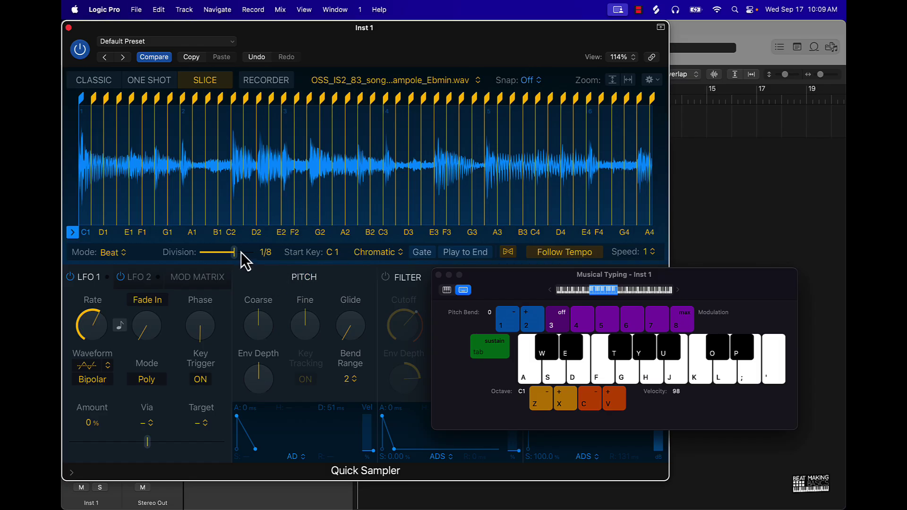
- Set the beat division to 1/2 and trigger the C1, D1 and E1 slices
{"action": "left_click_drag", "start_coordinate": [234, 252], "coordinate": [221, 254]}
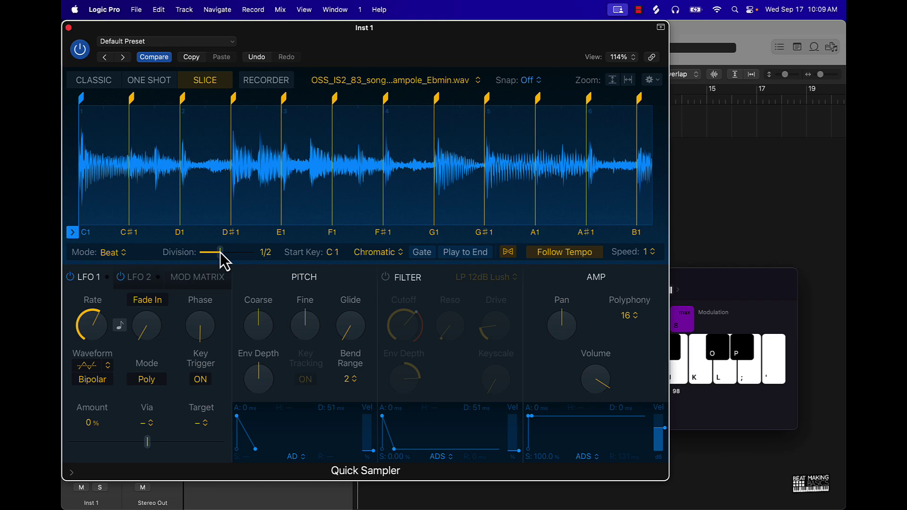
{"action": "key", "text": "a"}
{"action": "key", "text": "s"}
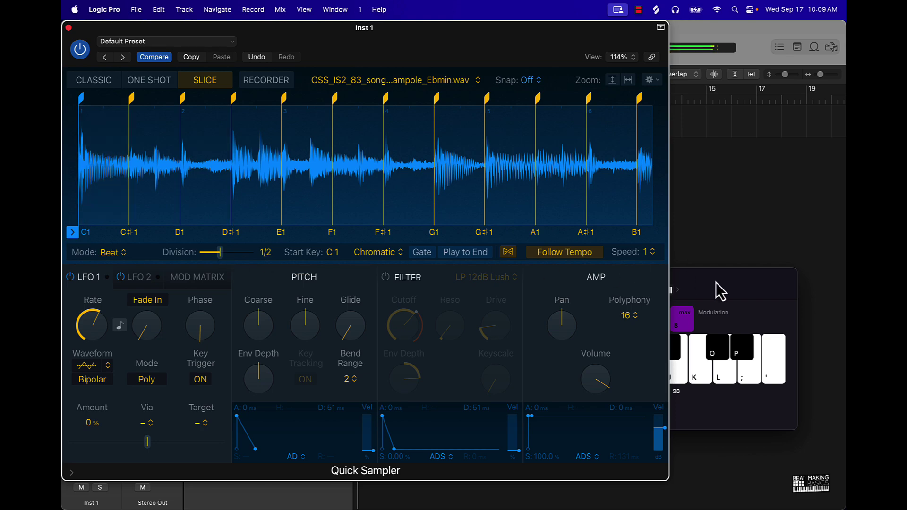
{"action": "key", "text": "d"}
- Bring Musical Typing to the front and play the half-beat-division slices upward on the white keys from C1 to B1
{"action": "left_click", "coordinate": [714, 283]}
{"action": "key", "text": "a"}
{"action": "key", "text": "s"}
{"action": "key", "text": "d"}
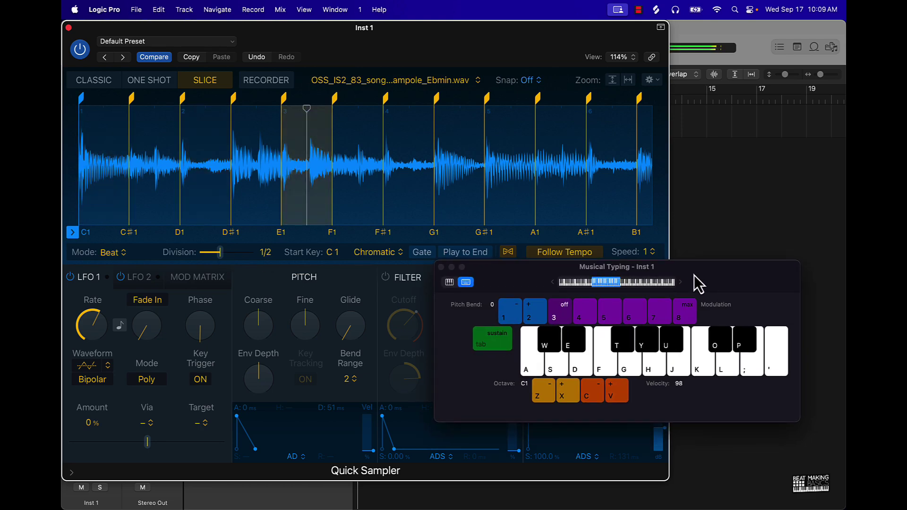
{"action": "key", "text": "f"}
{"action": "key", "text": "g"}
{"action": "key", "text": "h"}
{"action": "key", "text": "j"}
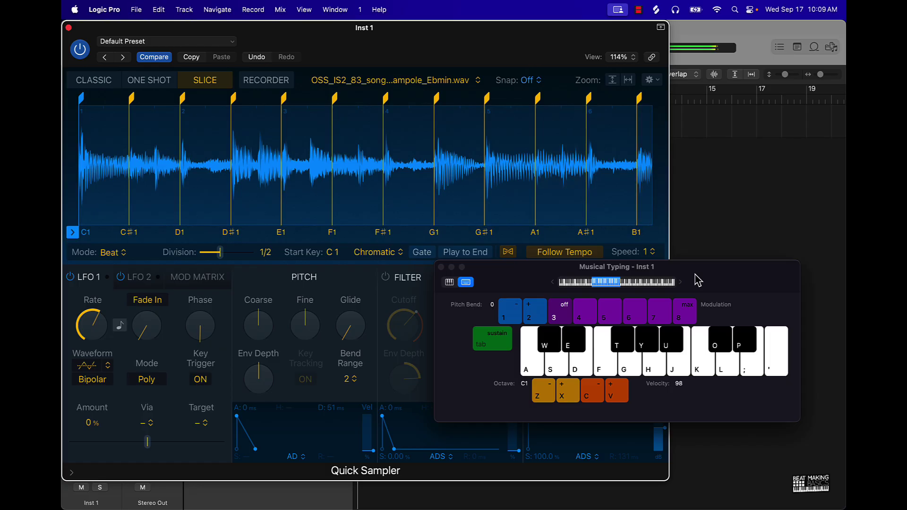
- Play the slices back down from B1 through A1, F1, E1 and D1 to C1
{"action": "key", "text": "j"}
{"action": "key", "text": "h"}
{"action": "key", "text": "f"}
{"action": "key", "text": "d"}
{"action": "key", "text": "s"}
{"action": "key", "text": "a"}
- Set the beat division to 1 and play the slices from C1 up to G1, with Musical Typing in front
{"action": "left_click_drag", "start_coordinate": [219, 252], "coordinate": [216, 256]}
{"action": "key", "text": "a"}
{"action": "key", "text": "s"}
{"action": "key", "text": "d"}
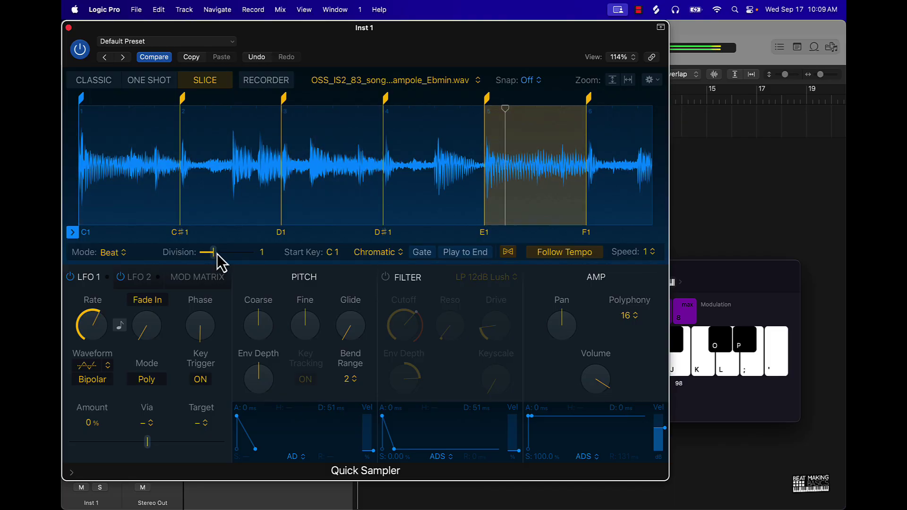
{"action": "key", "text": "f"}
{"action": "key", "text": "f"}
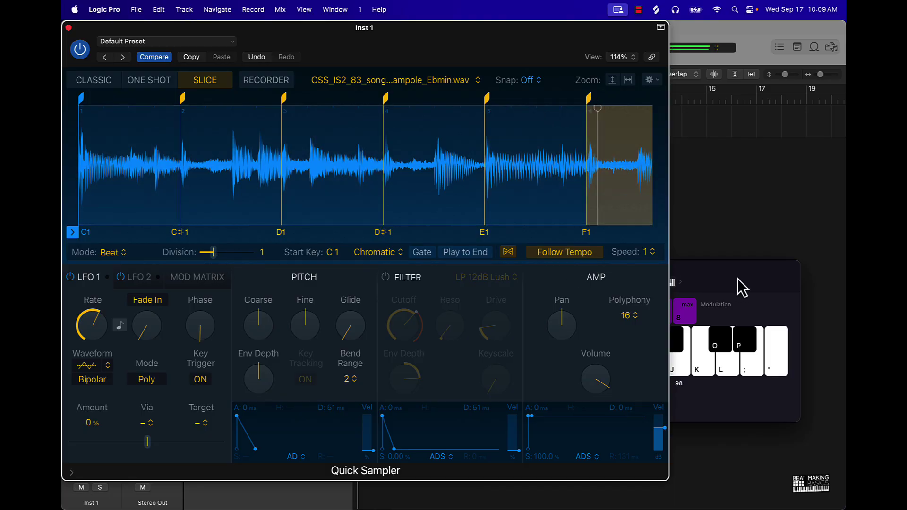
{"action": "left_click", "coordinate": [736, 278]}
{"action": "key", "text": "g"}
{"action": "key", "text": "g"}
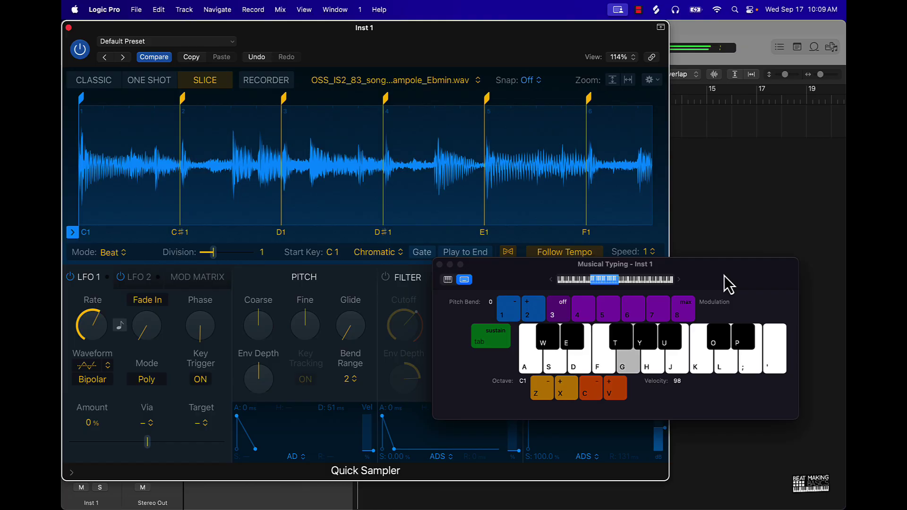
- Trigger the F1 and F#1 slices repeatedly with more of the beat-sliced waveform in view
{"action": "scroll", "coordinate": [425, 204], "scroll_direction": "down", "scroll_amount": 3}
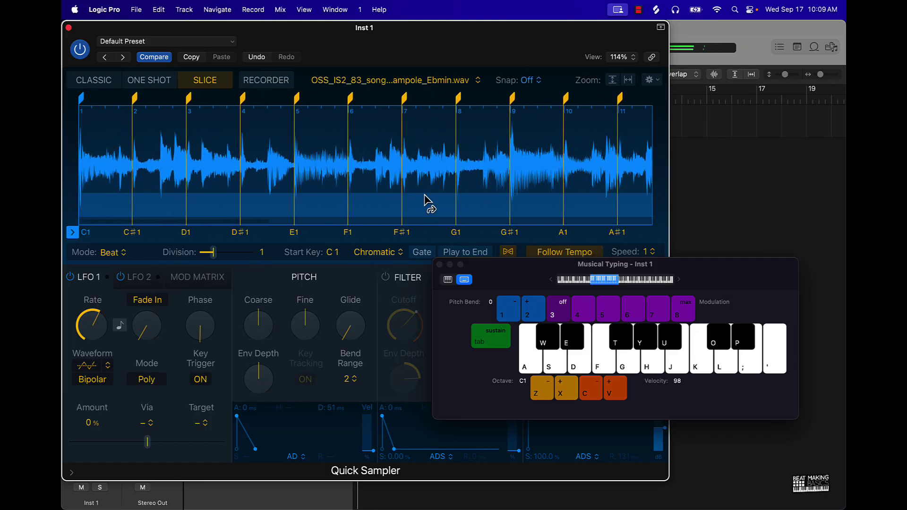
{"action": "key", "text": "f"}
{"action": "key", "text": "f"}
{"action": "key", "text": "f"}
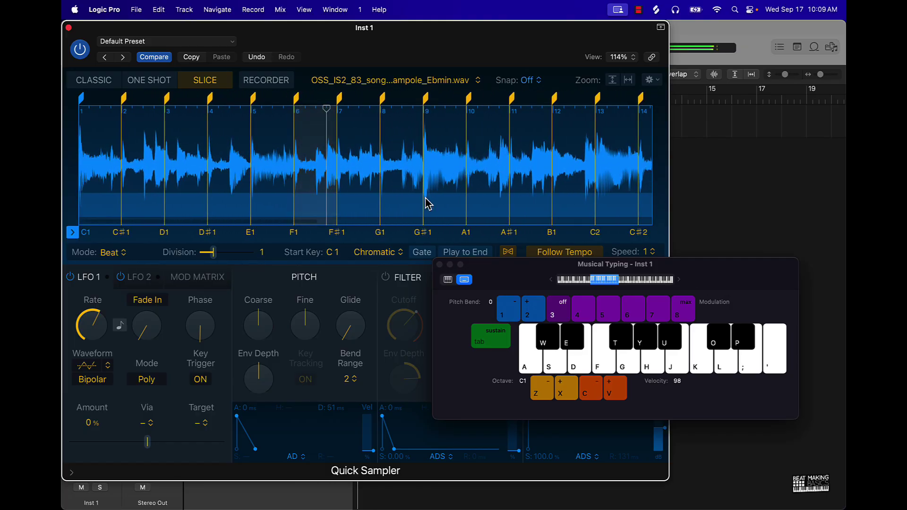
{"action": "key", "text": "f"}
{"action": "key", "text": "t"}
{"action": "key", "text": "t"}
{"action": "key", "text": "t"}
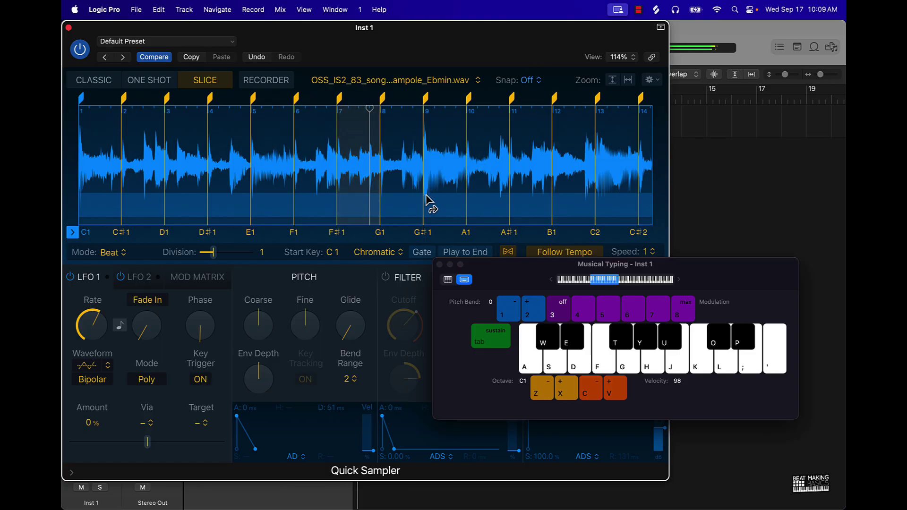
{"action": "key", "text": "t"}
- Audition the G1, D#1 and G#1 slices, repeating G#1 several times
{"action": "key", "text": "g"}
{"action": "key", "text": "e"}
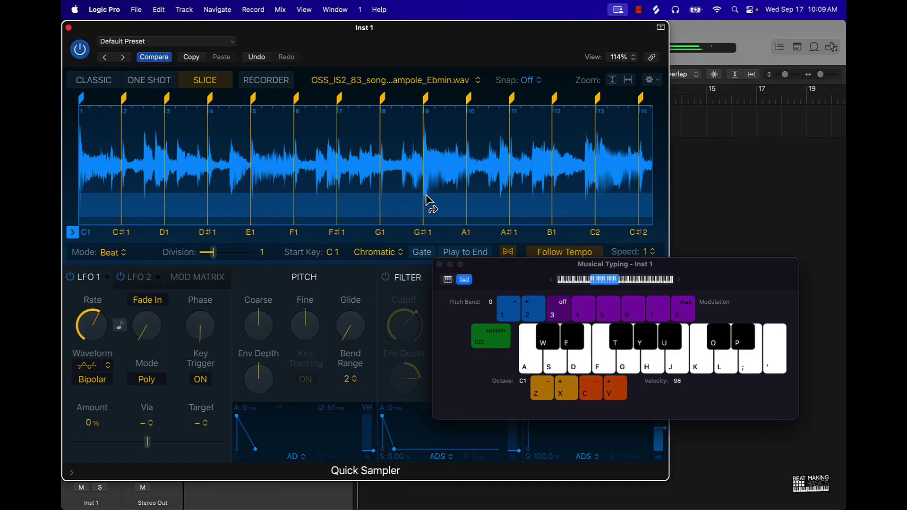
{"action": "key", "text": "y"}
{"action": "key", "text": "g"}
{"action": "key", "text": "y"}
{"action": "key", "text": "y"}
{"action": "key", "text": "y"}
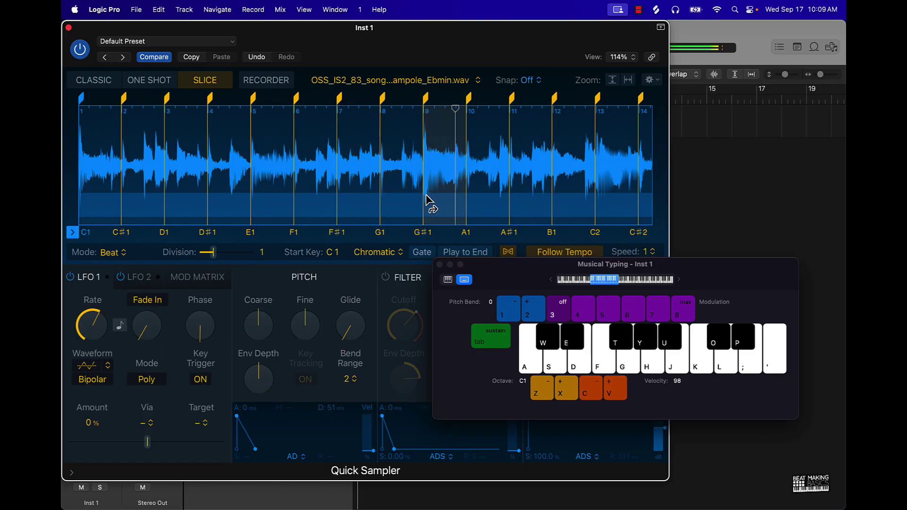
{"action": "key", "text": "y"}
- Play the opening slices of the loop on C1, C#1, D1 and E1
{"action": "key", "text": "a"}
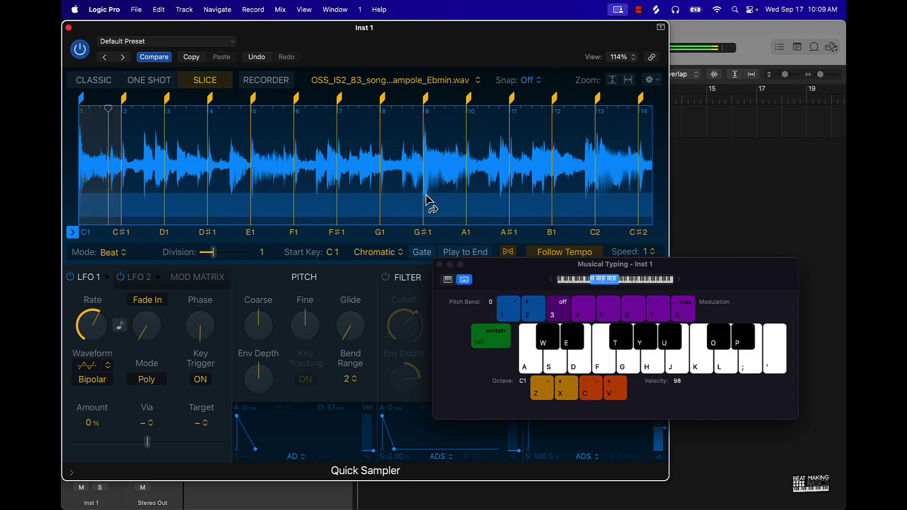
{"action": "key", "text": "w"}
{"action": "key", "text": "w"}
{"action": "key", "text": "w"}
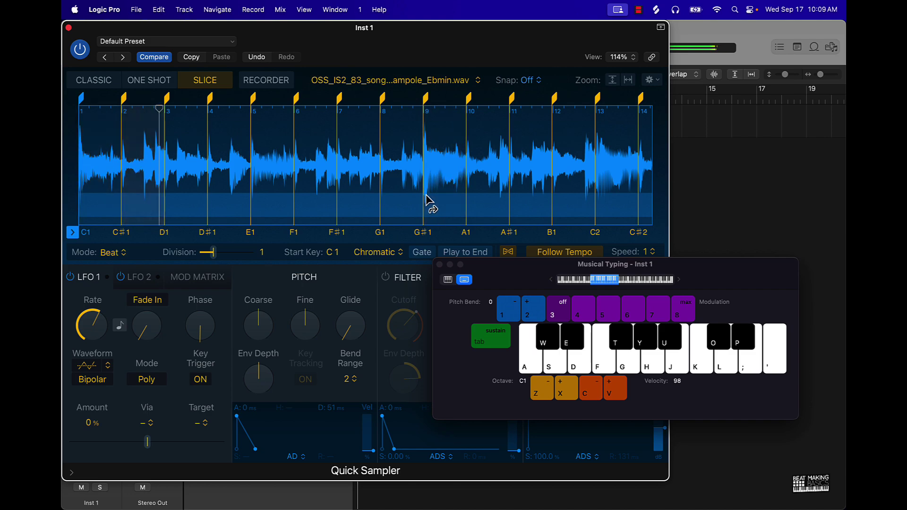
{"action": "key", "text": "s"}
{"action": "key", "text": "s"}
{"action": "key", "text": "d"}
{"action": "key", "text": "d"}
- Play the G#1, B1 and C2 slices repeatedly, then alternate C2 with E1 to try out a pattern
{"action": "key", "text": "y"}
{"action": "key", "text": "y"}
{"action": "key", "text": "y"}
{"action": "key", "text": "j"}
{"action": "key", "text": "j"}
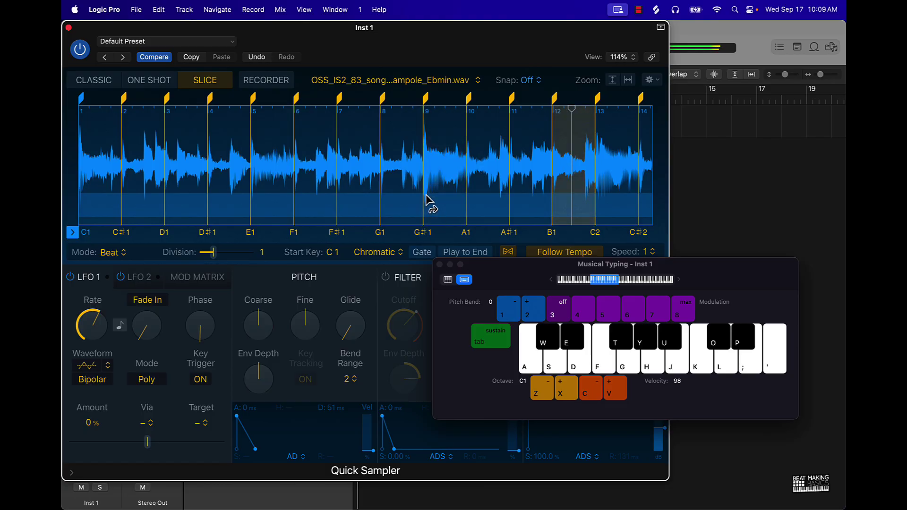
{"action": "key", "text": "k"}
{"action": "key", "text": "k"}
{"action": "key", "text": "k"}
{"action": "key", "text": "k"}
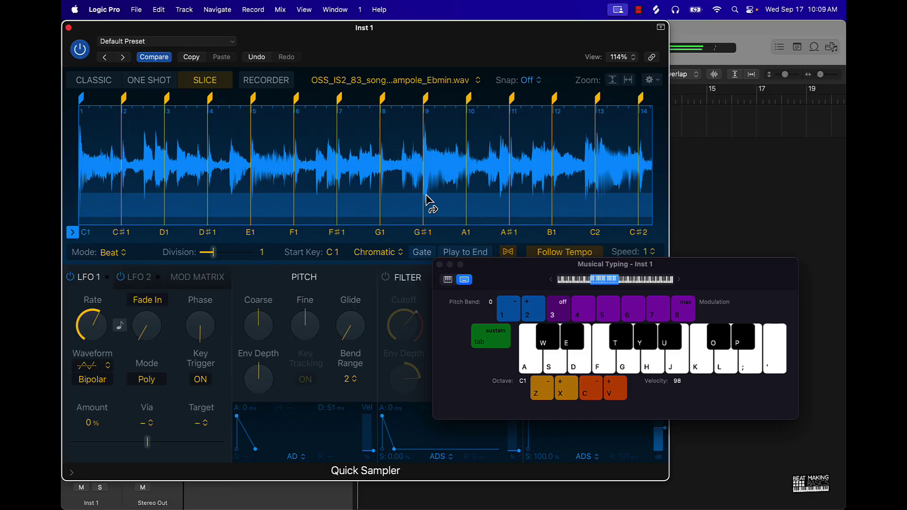
{"action": "key", "text": "d"}
{"action": "key", "text": "k"}
{"action": "key", "text": "d"}
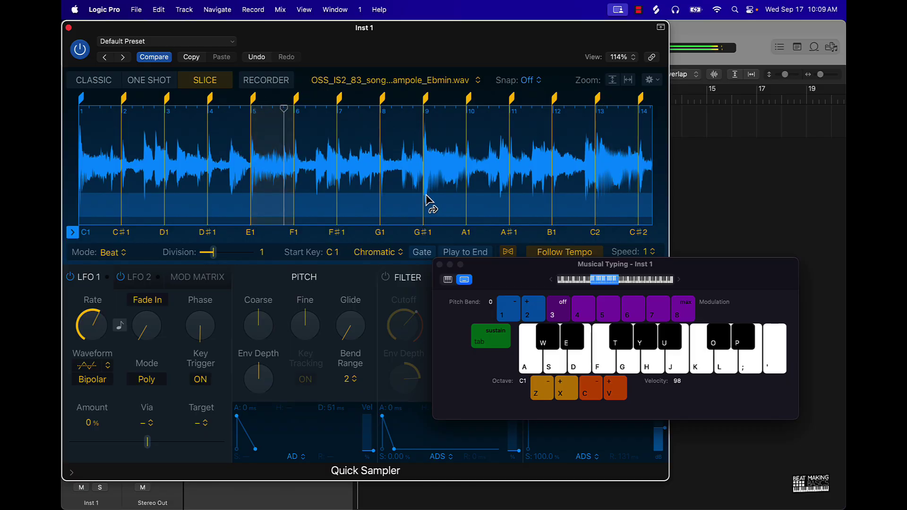
- Change the slicing mode to Equal Divisions with 16 slices and trigger the E1 slice repeatedly
{"action": "key", "text": "h"}
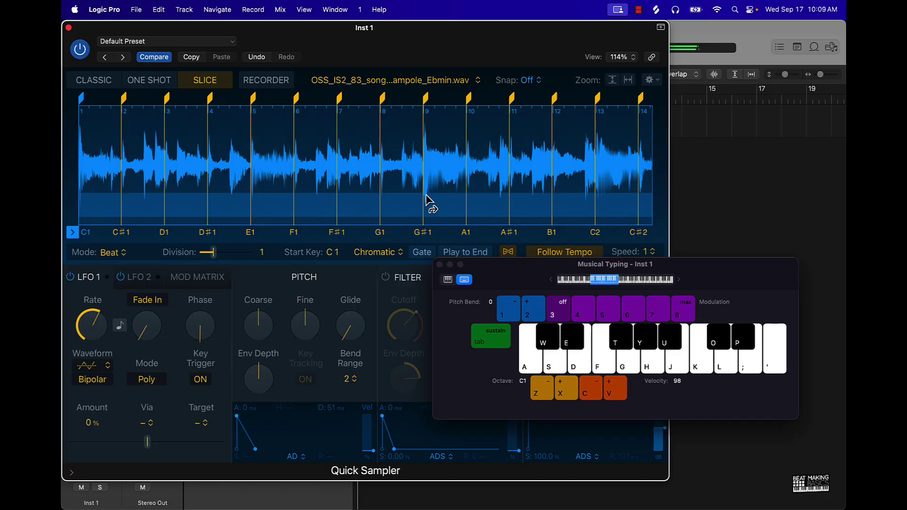
{"action": "left_click", "coordinate": [109, 255]}
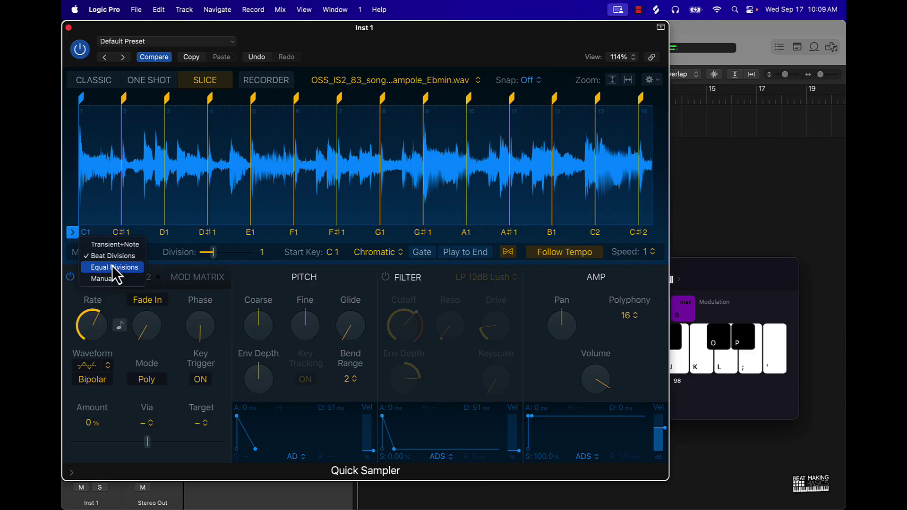
{"action": "left_click", "coordinate": [113, 267]}
{"action": "key", "text": "d"}
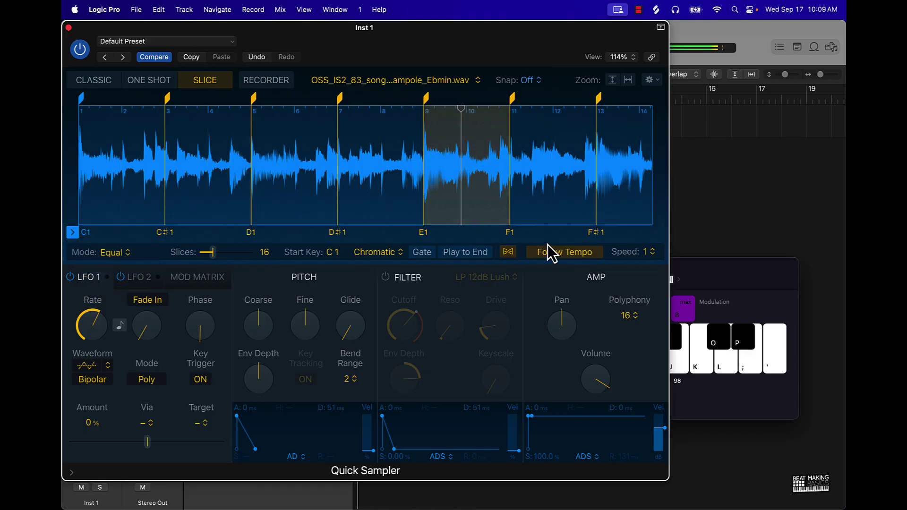
{"action": "left_click", "coordinate": [716, 265]}
{"action": "key", "text": "d"}
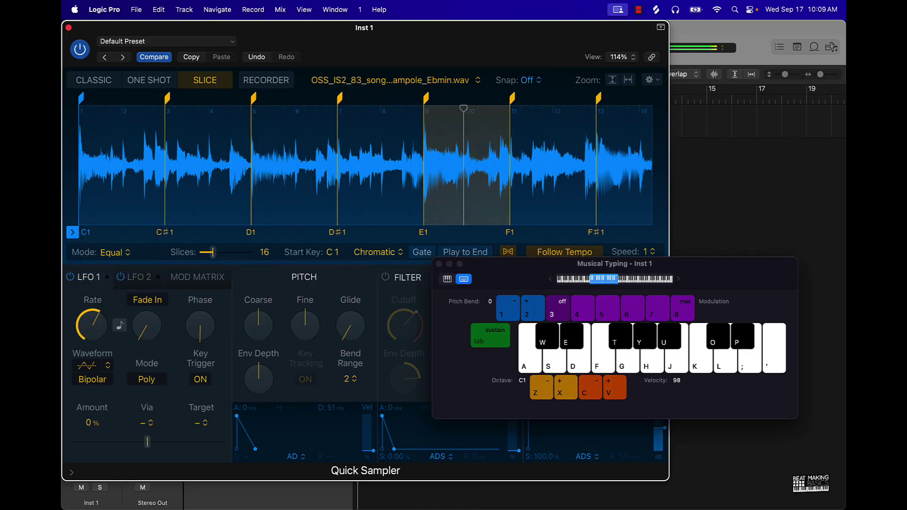
{"action": "key", "text": "d"}
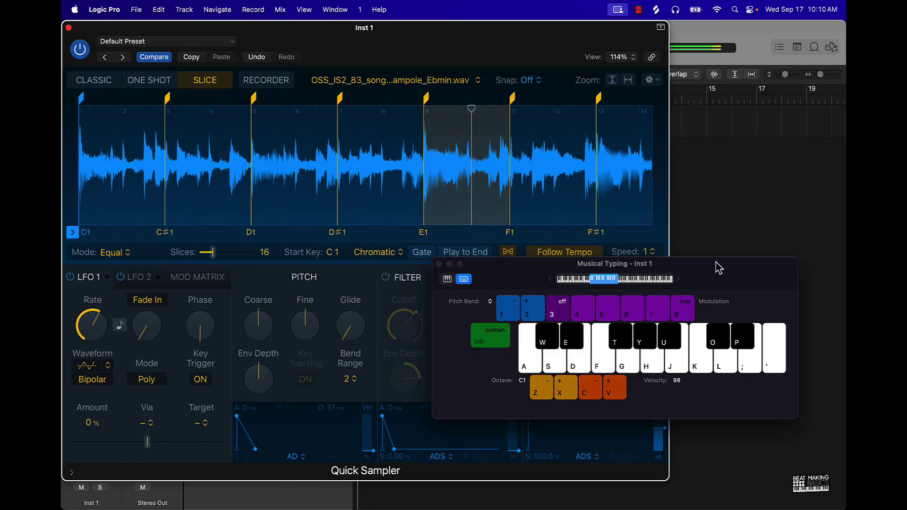
- Audition the D1 and C1 slices of the equally divided loop, triggering each one twice
{"action": "key", "text": "s"}
{"action": "key", "text": "s"}
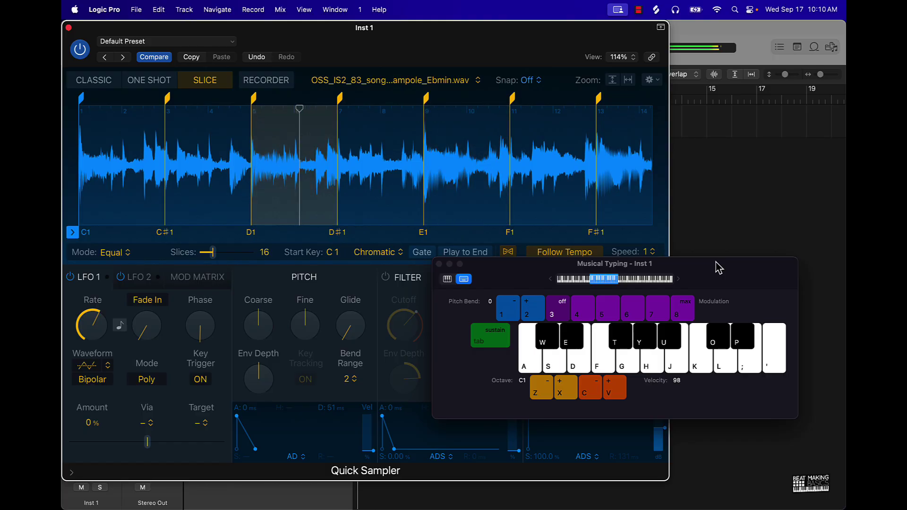
{"action": "key", "text": "a"}
{"action": "key", "text": "a"}
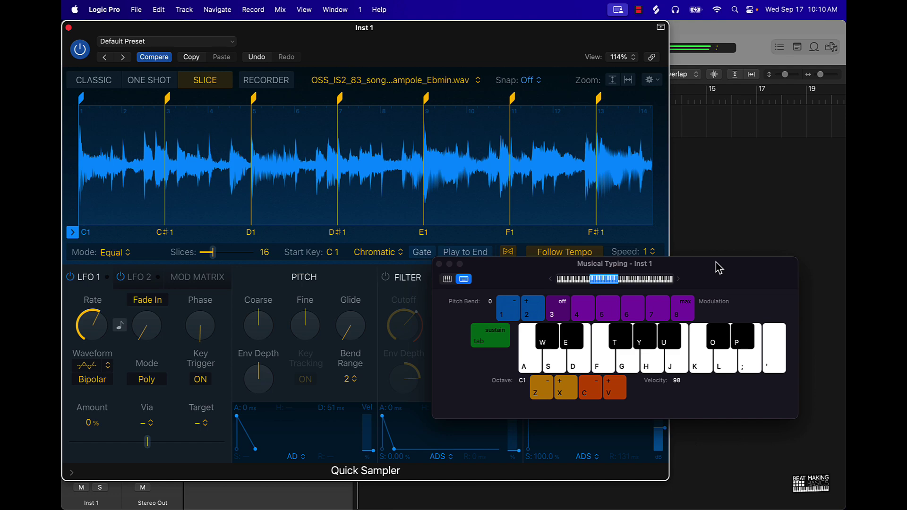
- Play the G1 slice once and the G#1 slice twice in the middle of the loop
{"action": "scroll", "coordinate": [411, 132], "scroll_direction": "right", "scroll_amount": 5}
{"action": "key", "text": "g"}
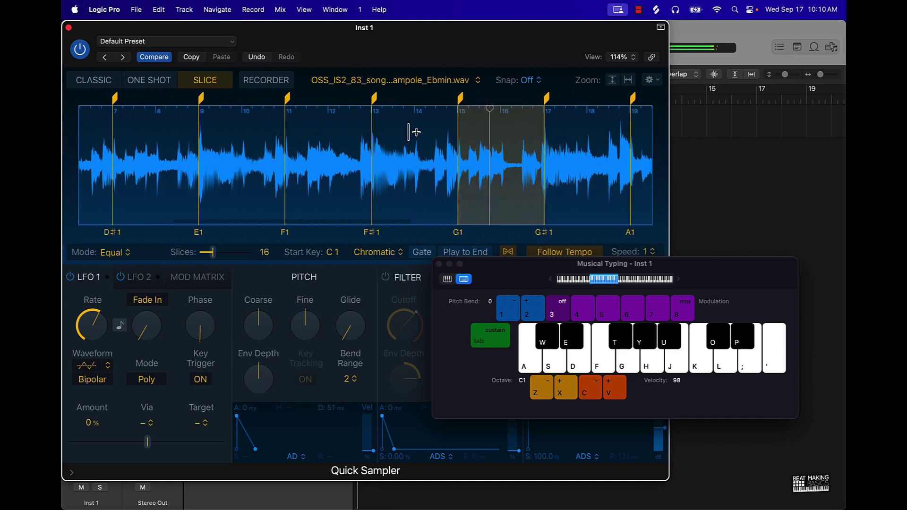
{"action": "scroll", "coordinate": [411, 132], "scroll_direction": "right", "scroll_amount": 4}
{"action": "key", "text": "y"}
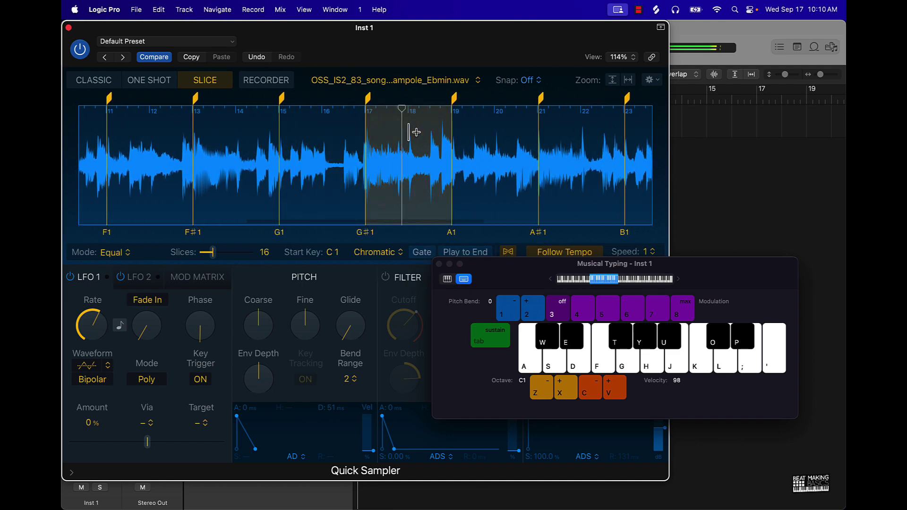
{"action": "key", "text": "y"}
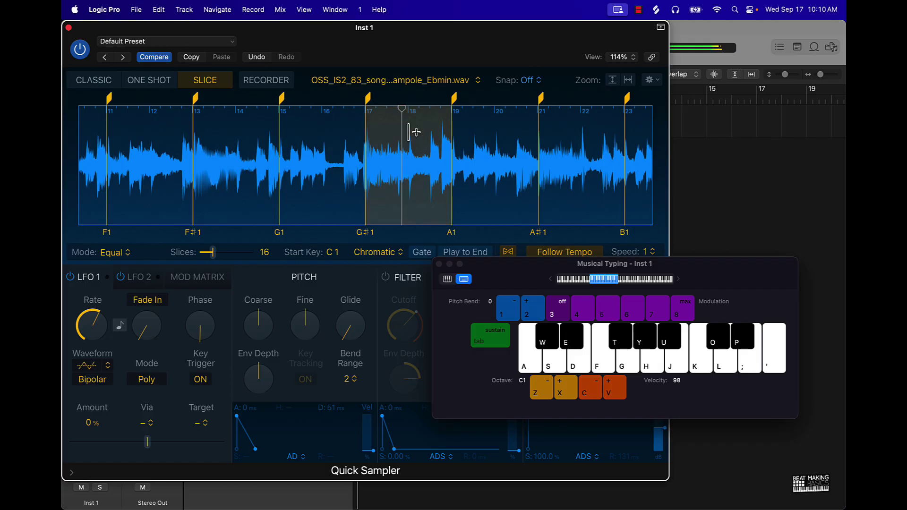
- Audition the A1 slice twice, followed by the A#1 and G1 slices
{"action": "key", "text": "h"}
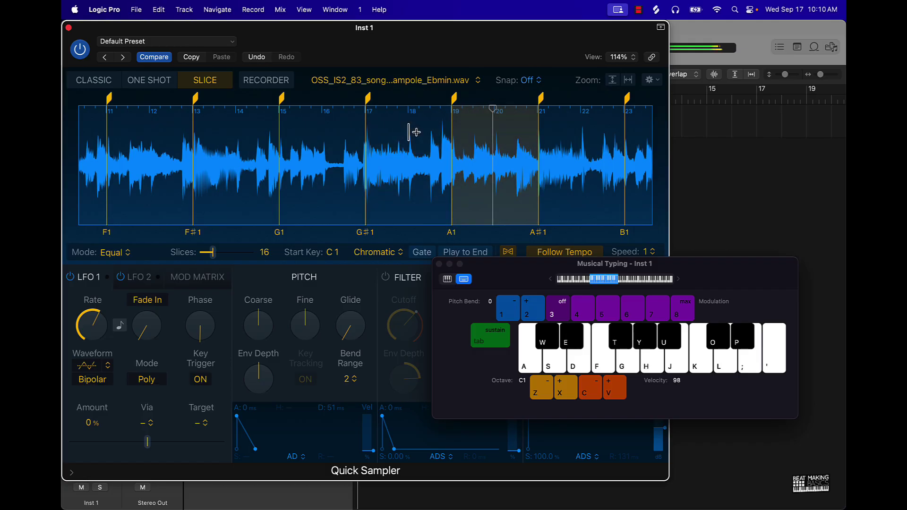
{"action": "key", "text": "h"}
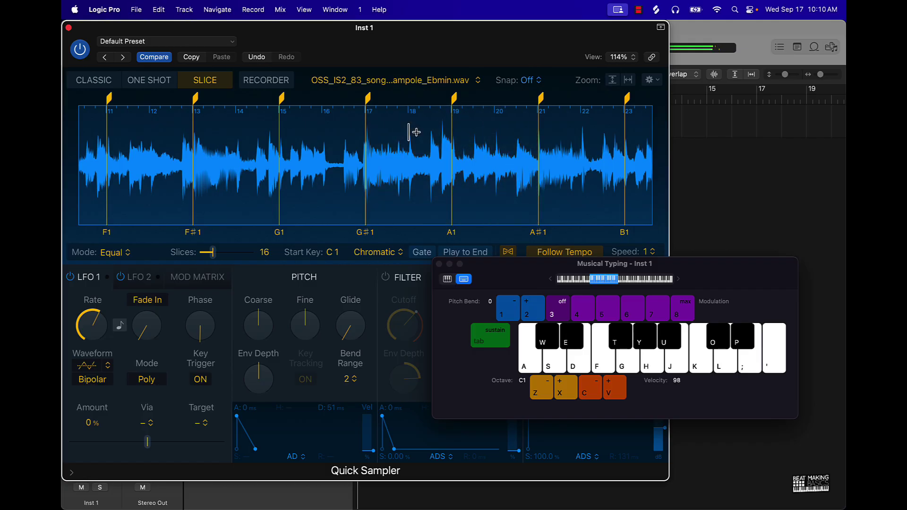
{"action": "key", "text": "u"}
{"action": "key", "text": "g"}
- Bring the G1 slice back into view and trigger it several times in a row
{"action": "scroll", "coordinate": [324, 141], "scroll_direction": "left", "scroll_amount": 10}
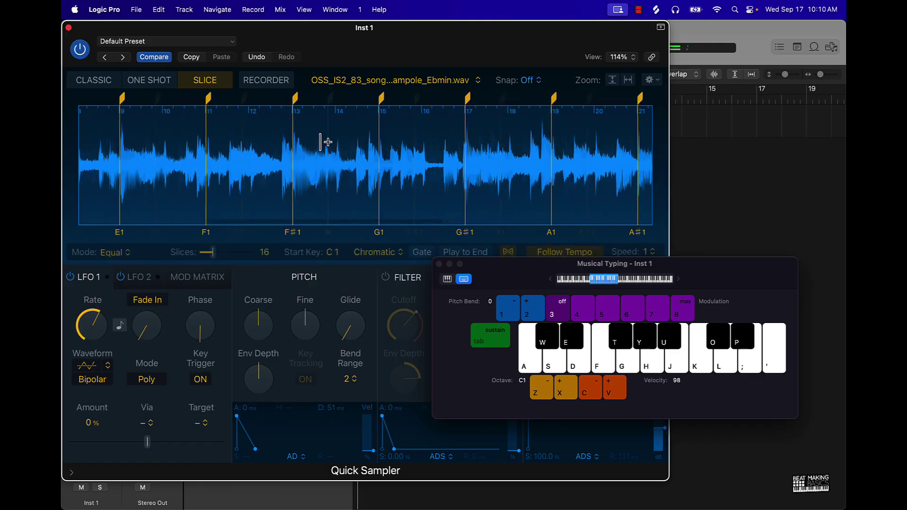
{"action": "scroll", "coordinate": [324, 140], "scroll_direction": "right", "scroll_amount": 5}
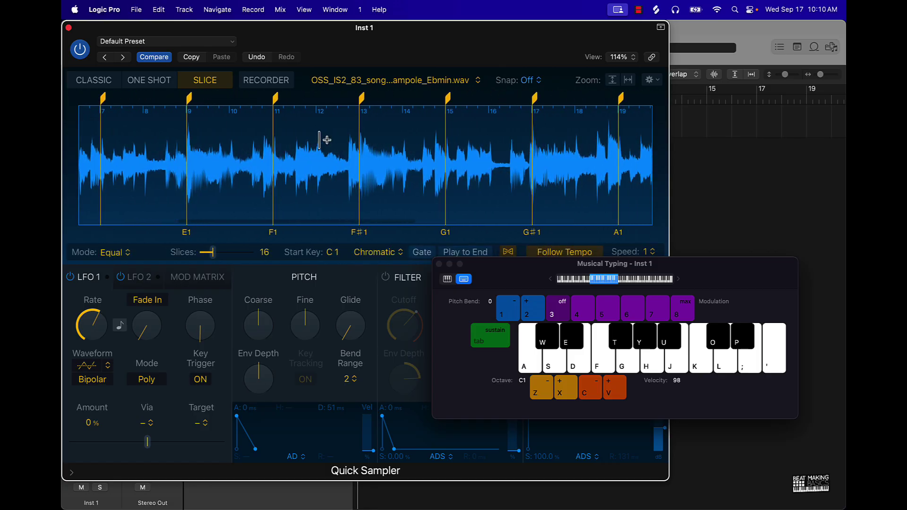
{"action": "key", "text": "g"}
{"action": "key", "text": "g"}
{"action": "key", "text": "g"}
{"action": "key", "text": "g"}
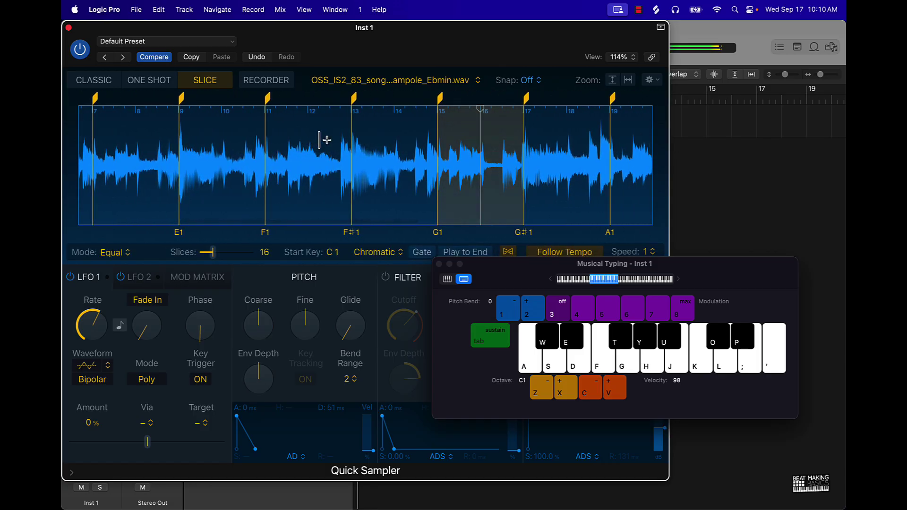
{"action": "key", "text": "g"}
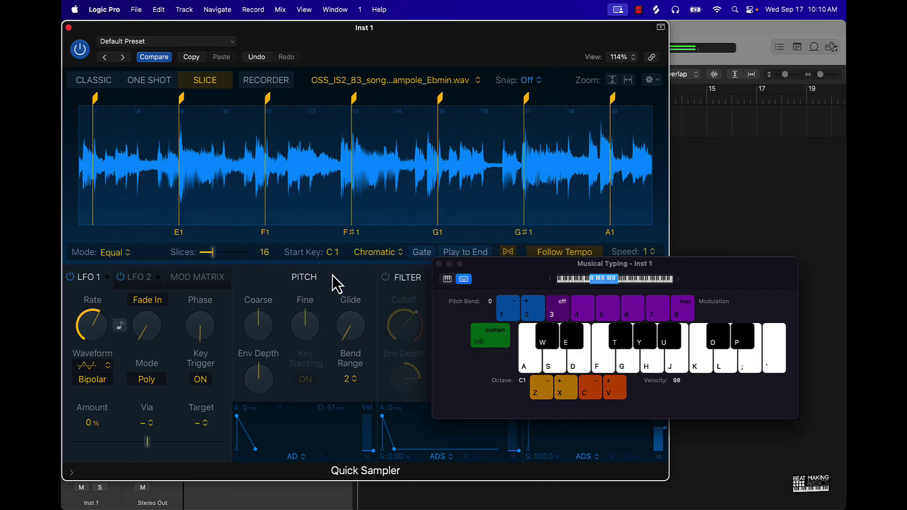
- Raise the coarse pitch to +23 and replay the G1 slice to hear the shift
{"action": "left_click", "coordinate": [355, 275]}
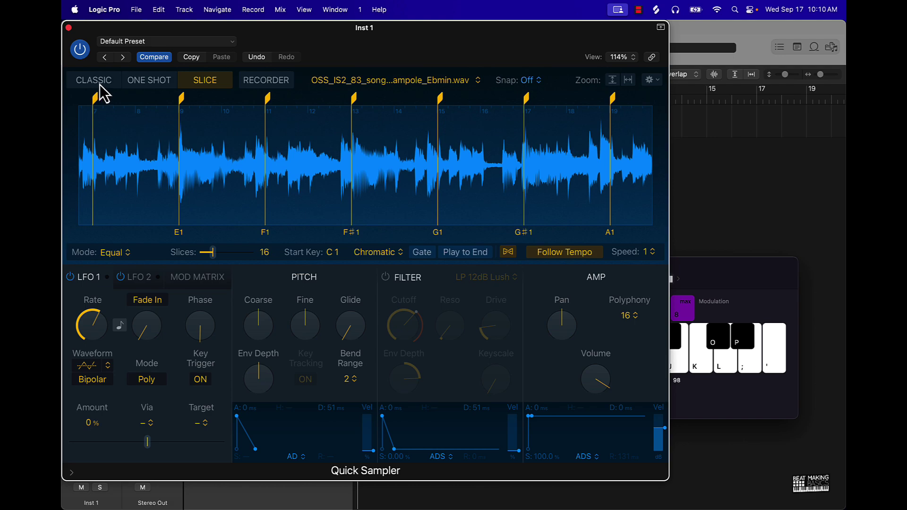
{"action": "left_click", "coordinate": [766, 289]}
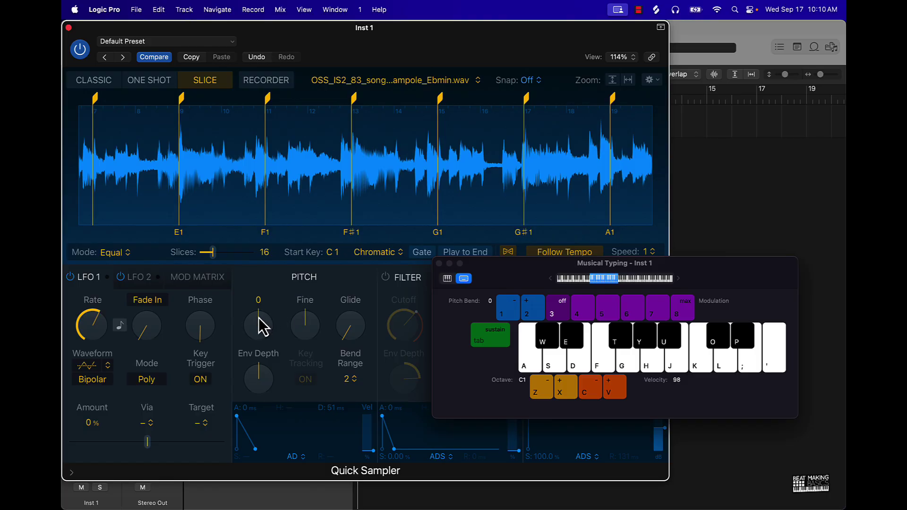
{"action": "left_click_drag", "start_coordinate": [259, 318], "coordinate": [278, 238]}
{"action": "key", "text": "g"}
{"action": "key", "text": "g"}
{"action": "key", "text": "g"}
{"action": "key", "text": "g"}
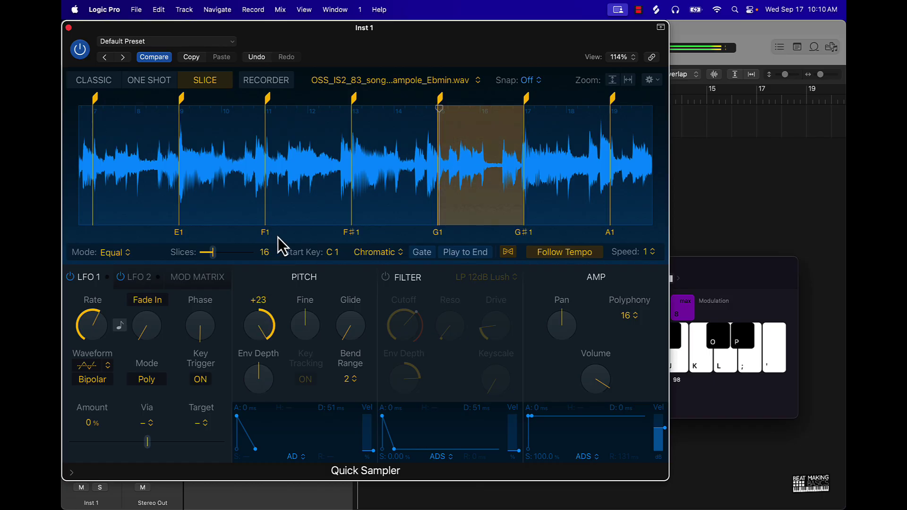
{"action": "key", "text": "g"}
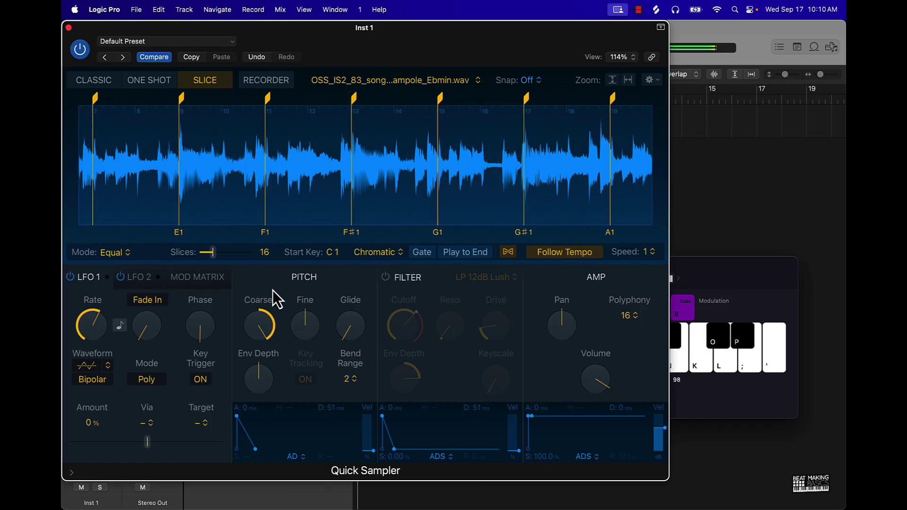
- Lower the coarse pitch below zero while retriggering the G1 slice
{"action": "key", "text": "g"}
{"action": "key", "text": "g"}
{"action": "key", "text": "g"}
{"action": "key", "text": "g"}
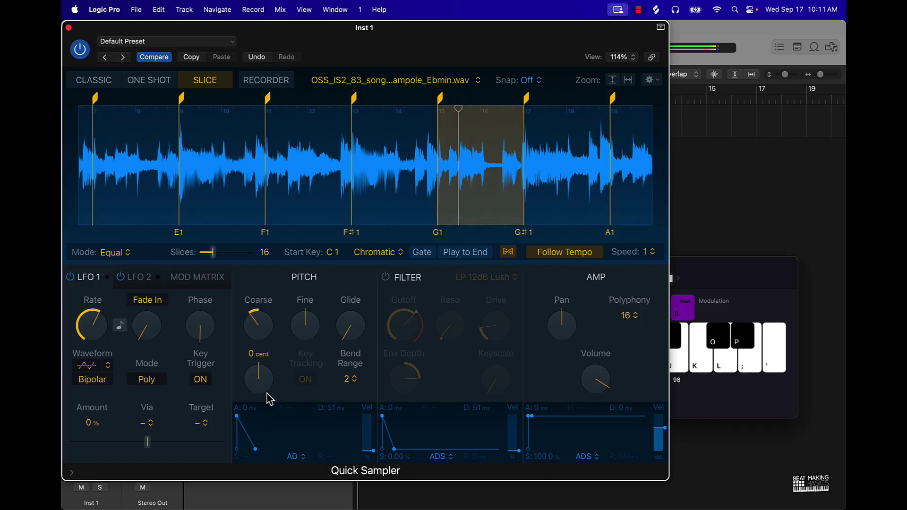
- Turn on the filter with the LP 12dB Lush type and replay the G1 slice through it
{"action": "left_click", "coordinate": [386, 278]}
{"action": "key", "text": "g"}
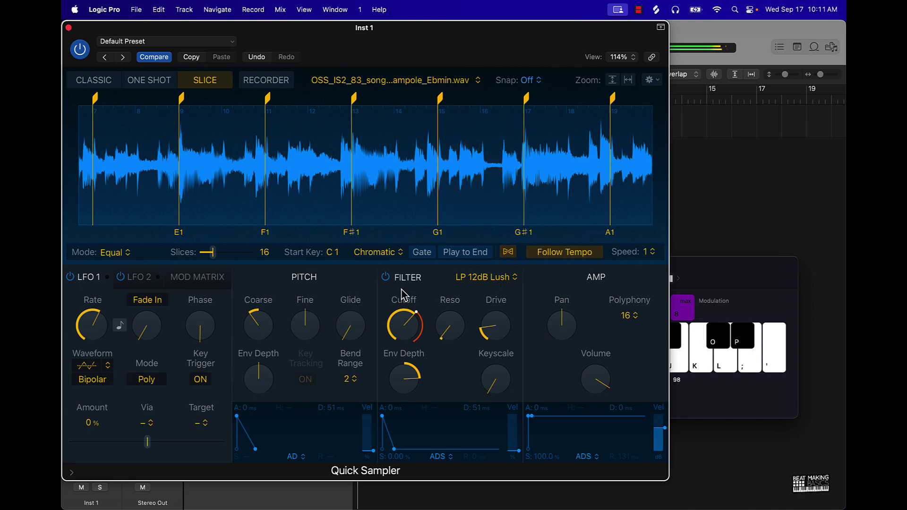
{"action": "key", "text": "g"}
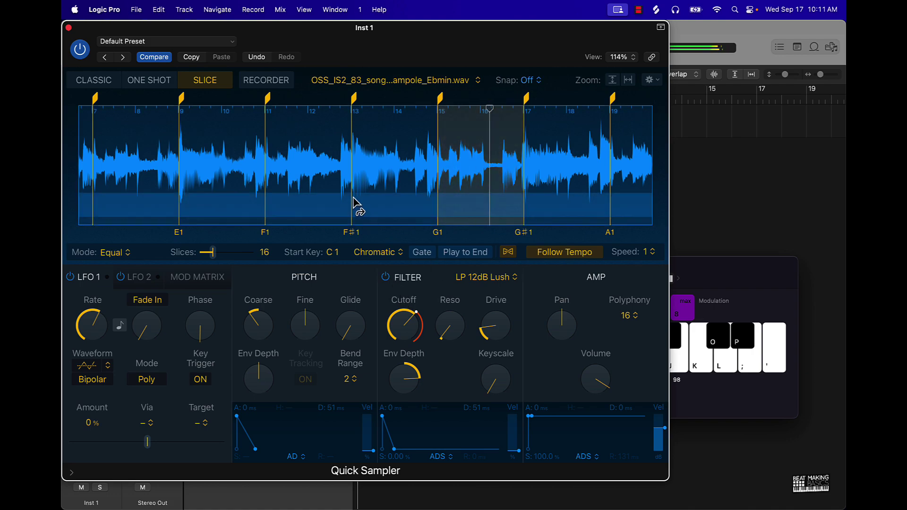
- Show more of the sliced loop and play the F1 slice, then alternate the G1 and B1 slices
{"action": "scroll", "coordinate": [406, 153], "scroll_direction": "down", "scroll_amount": 5}
{"action": "scroll", "coordinate": [406, 156], "scroll_direction": "up", "scroll_amount": 2}
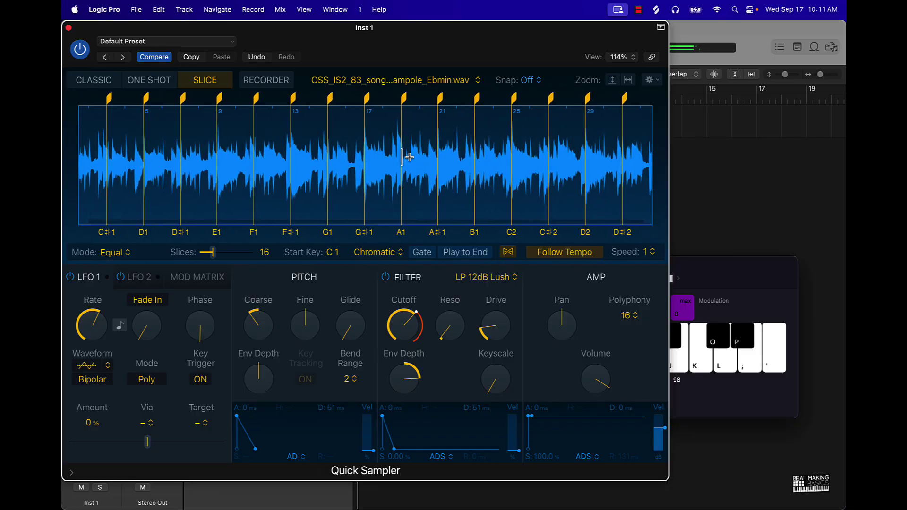
{"action": "left_click", "coordinate": [721, 286]}
{"action": "key", "text": "f"}
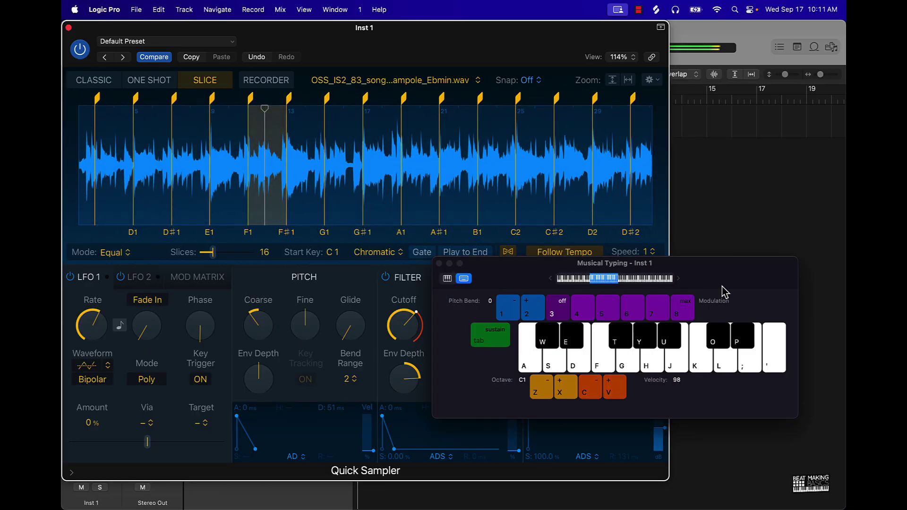
{"action": "key", "text": "f"}
{"action": "key", "text": "g"}
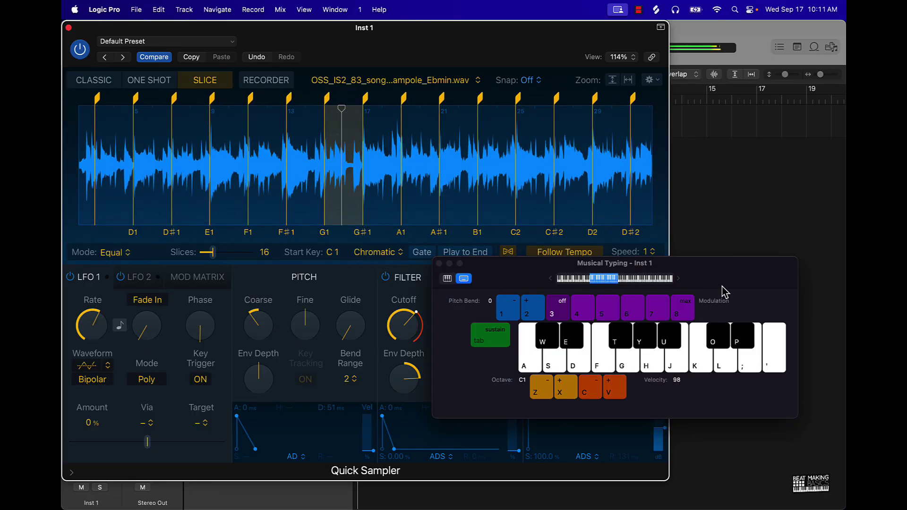
{"action": "key", "text": "g"}
{"action": "key", "text": "j"}
{"action": "key", "text": "g"}
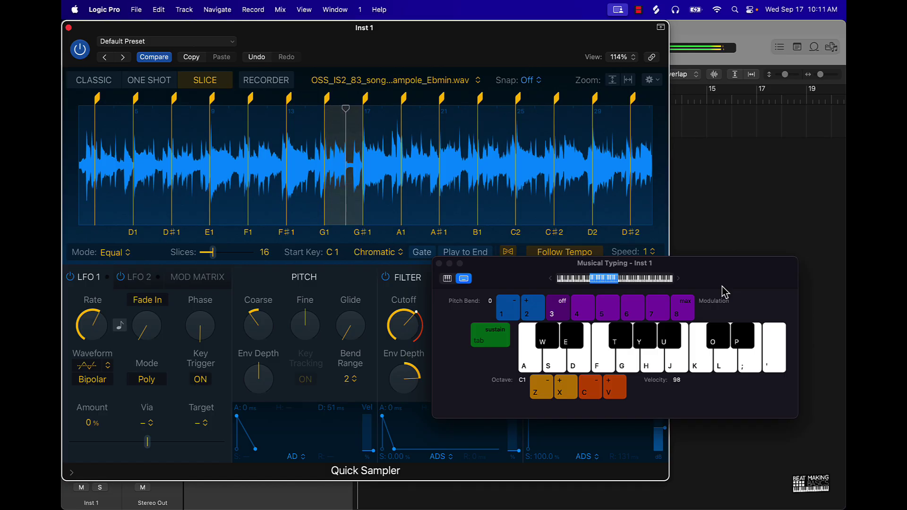
{"action": "key", "text": "j"}
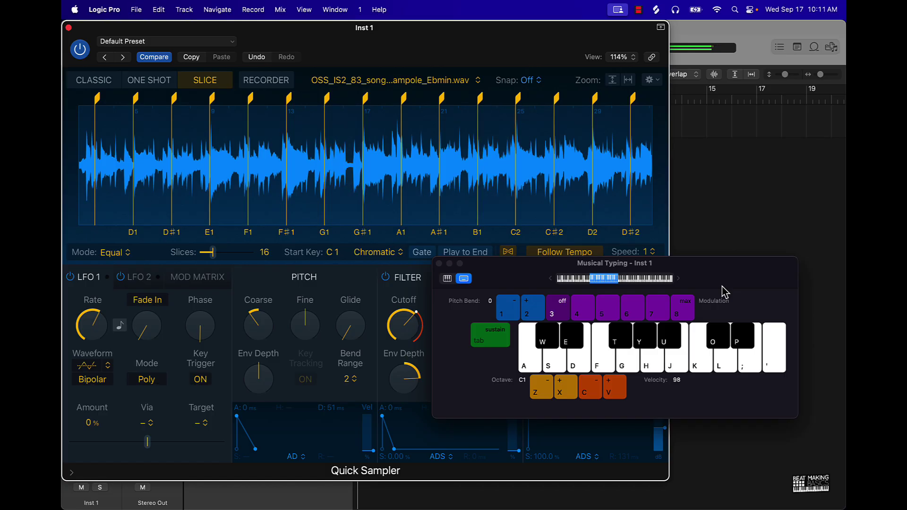
- Play a repeating pattern that alternates the B1 and C2 slices
{"action": "key", "text": "j"}
{"action": "key", "text": "k"}
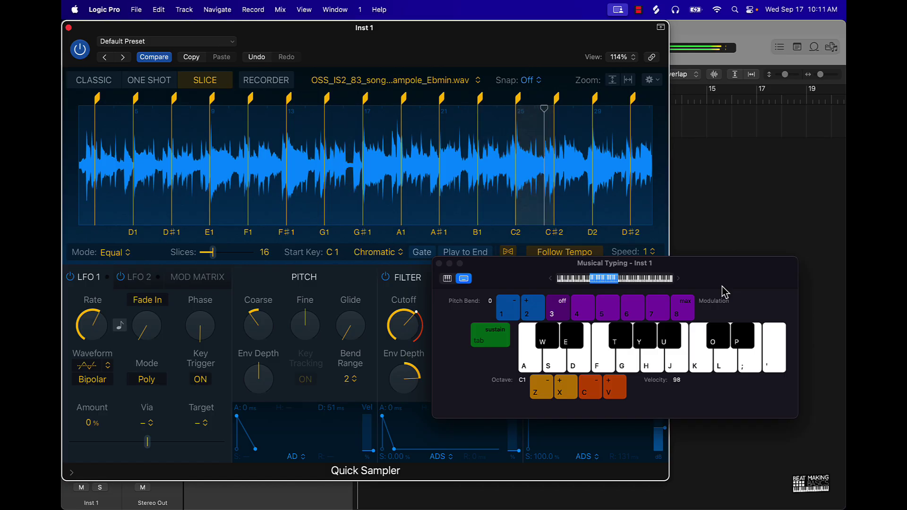
{"action": "key", "text": "j"}
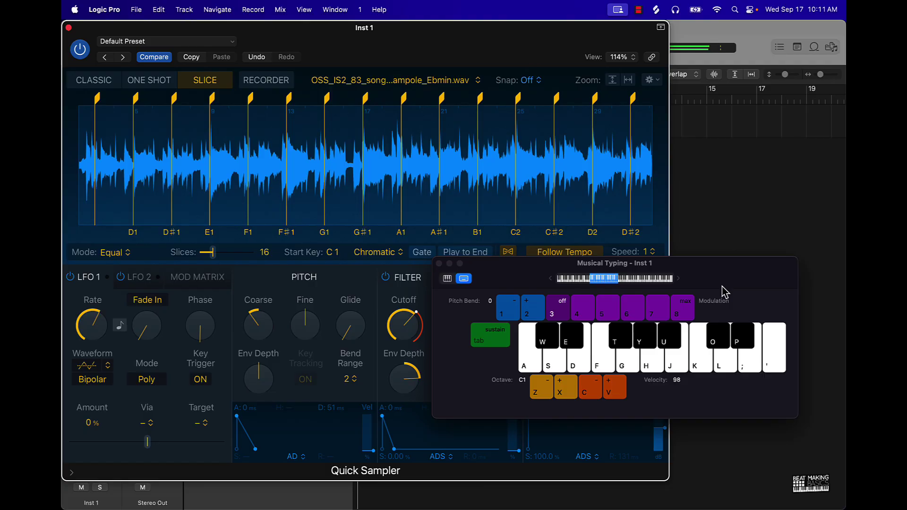
{"action": "key", "text": "j"}
{"action": "key", "text": "k"}
{"action": "key", "text": "j"}
{"action": "key", "text": "j"}
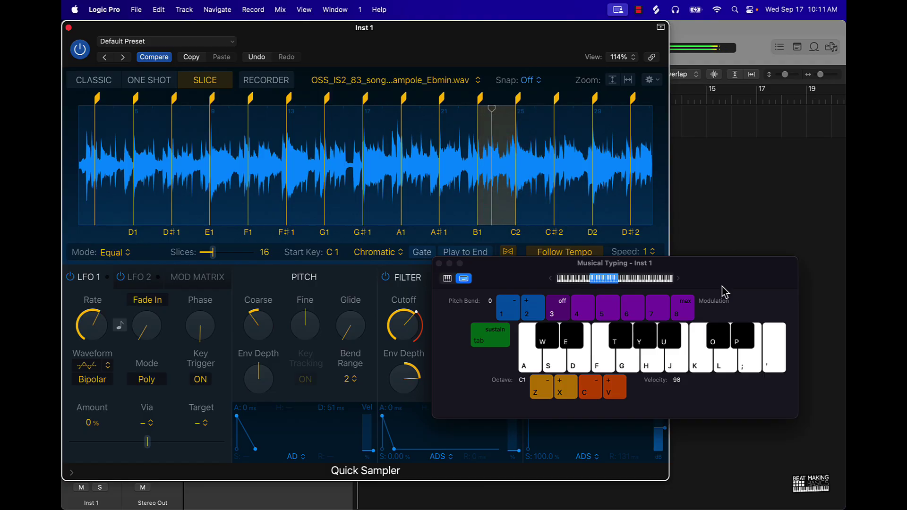
{"action": "key", "text": "j"}
{"action": "key", "text": "k"}
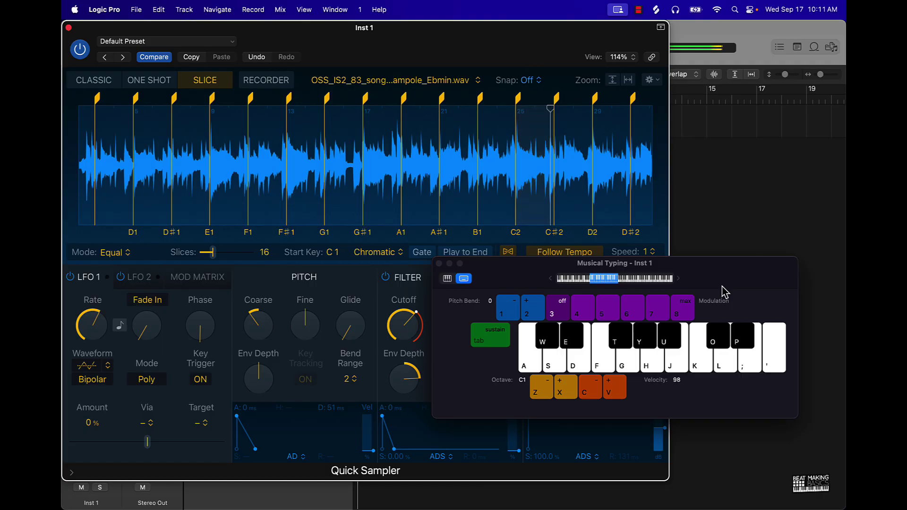
- Retrigger the G1 slice rapidly with a single C2 slice in between to try out a rhythm
{"action": "key", "text": "g"}
{"action": "key", "text": "g"}
{"action": "key", "text": "g"}
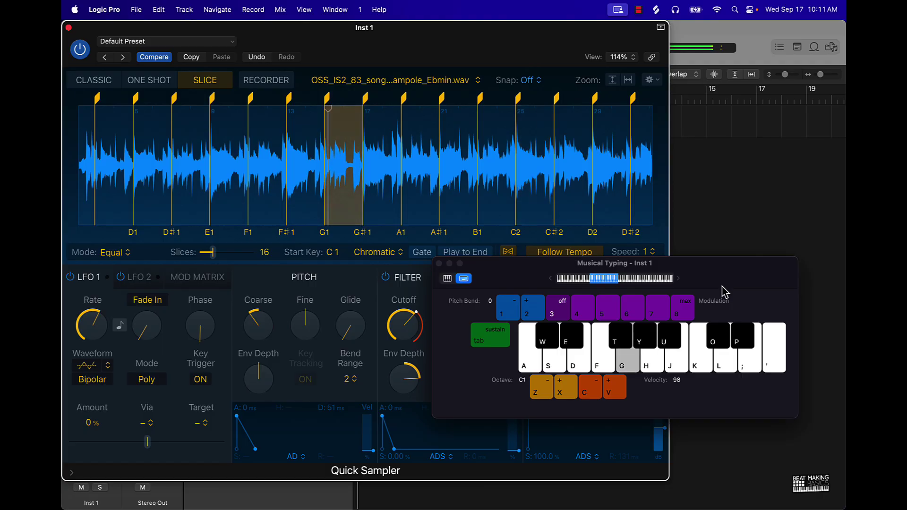
{"action": "key", "text": "k"}
{"action": "key", "text": "g"}
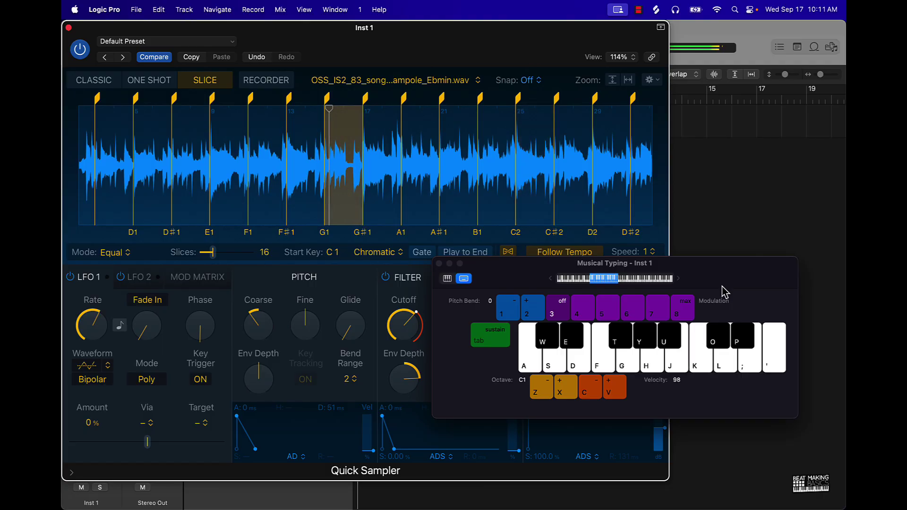
{"action": "key", "text": "g"}
{"action": "key", "text": "g"}
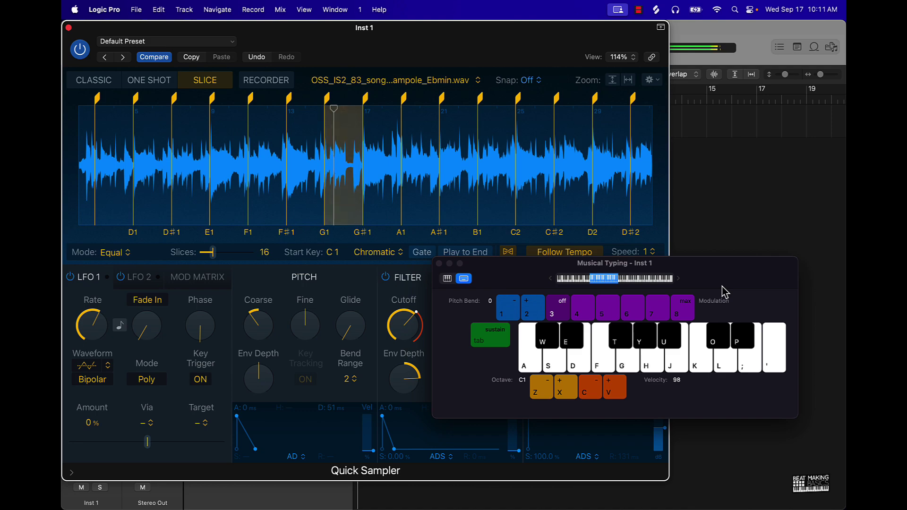
- Play a pattern that keeps returning to the B1 slice and mixes in the C2, A1 and D2 slices
{"action": "key", "text": "k"}
{"action": "key", "text": "j"}
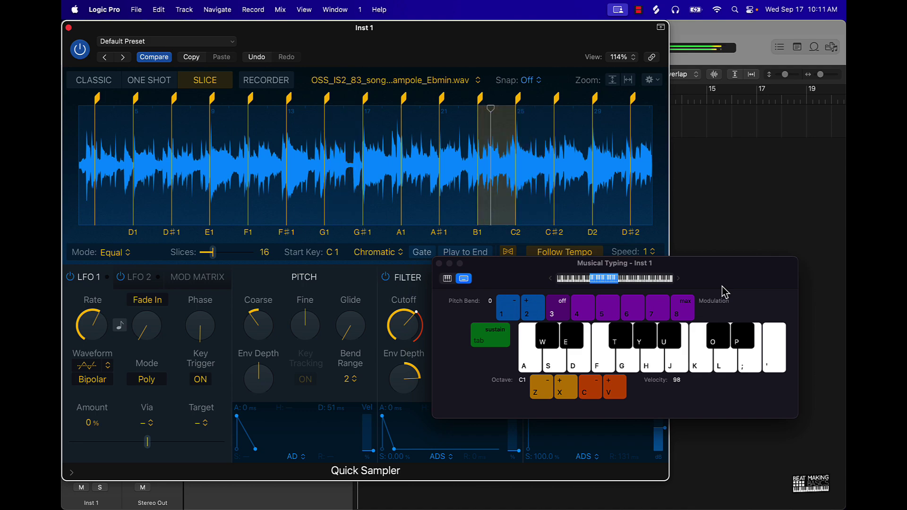
{"action": "key", "text": "h"}
{"action": "key", "text": "j"}
{"action": "key", "text": "j"}
{"action": "key", "text": "h"}
{"action": "key", "text": "j"}
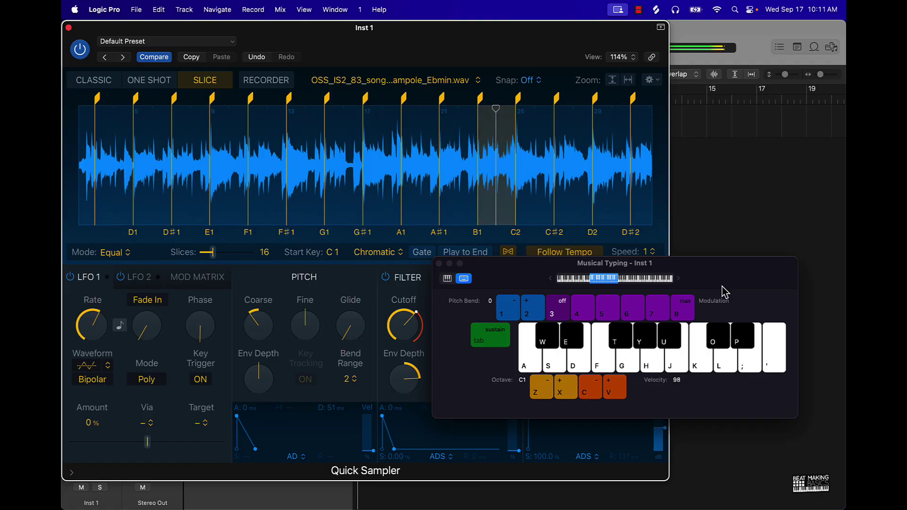
{"action": "key", "text": "l"}
{"action": "key", "text": "l"}
{"action": "key", "text": "j"}
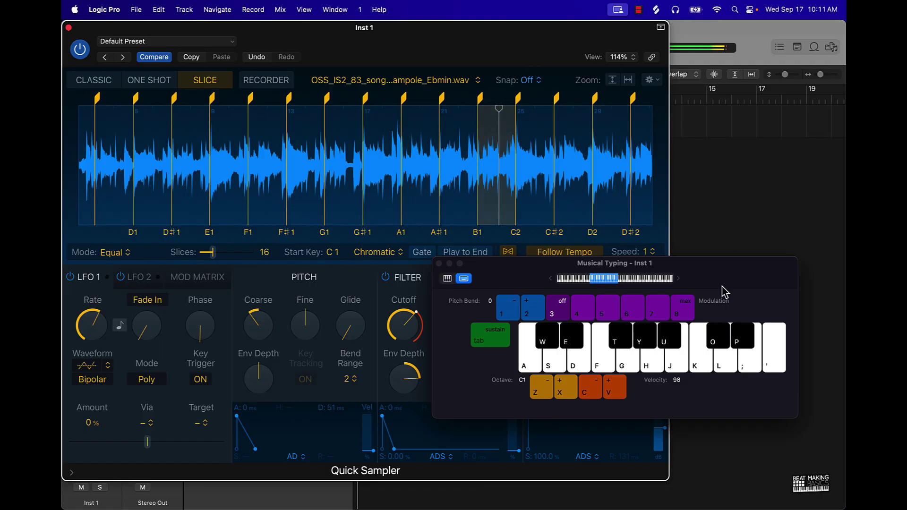
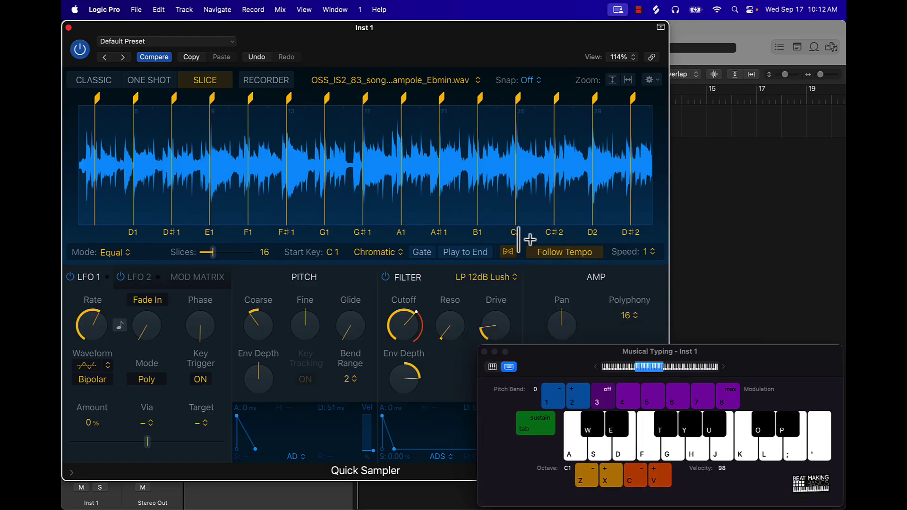
- Bring Quick Sampler to the front and set its slicing mode to Manual
{"action": "left_click", "coordinate": [509, 40]}
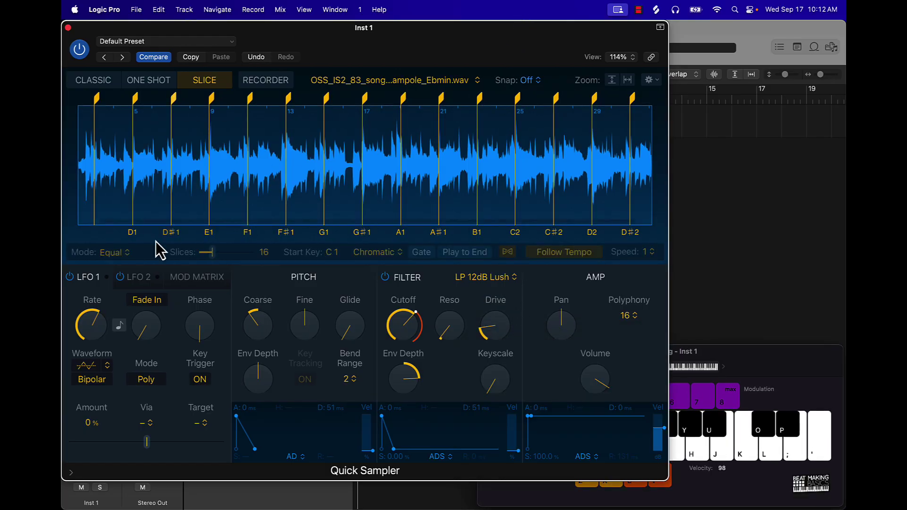
{"action": "left_click", "coordinate": [124, 254]}
{"action": "left_click", "coordinate": [118, 267]}
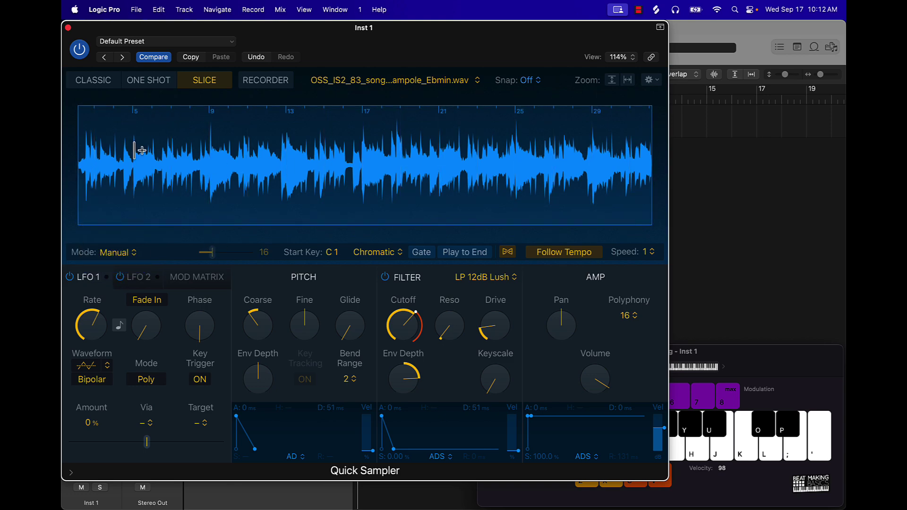
- Add manual slices on the waveform at about bars 5, 9, 13, 17, 21, 25 and 29
{"action": "scroll", "coordinate": [333, 161], "scroll_direction": "left", "scroll_amount": 2}
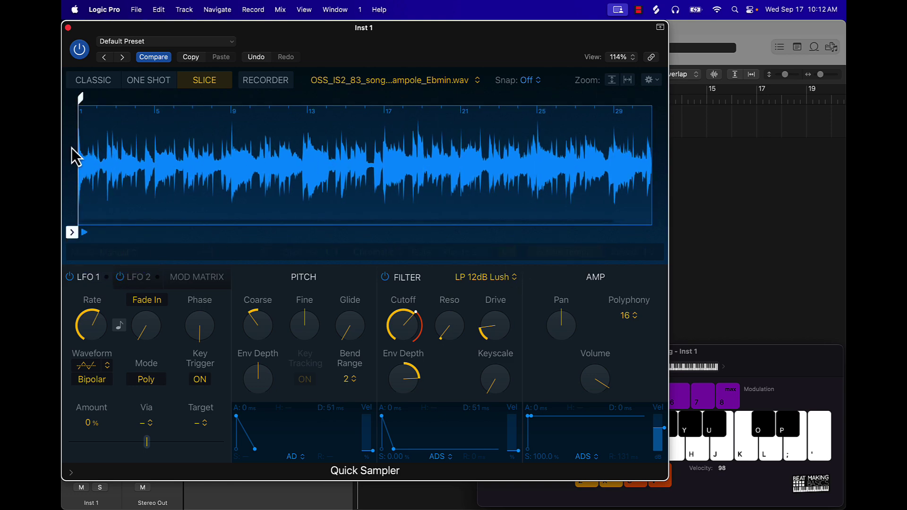
{"action": "left_click", "coordinate": [154, 157]}
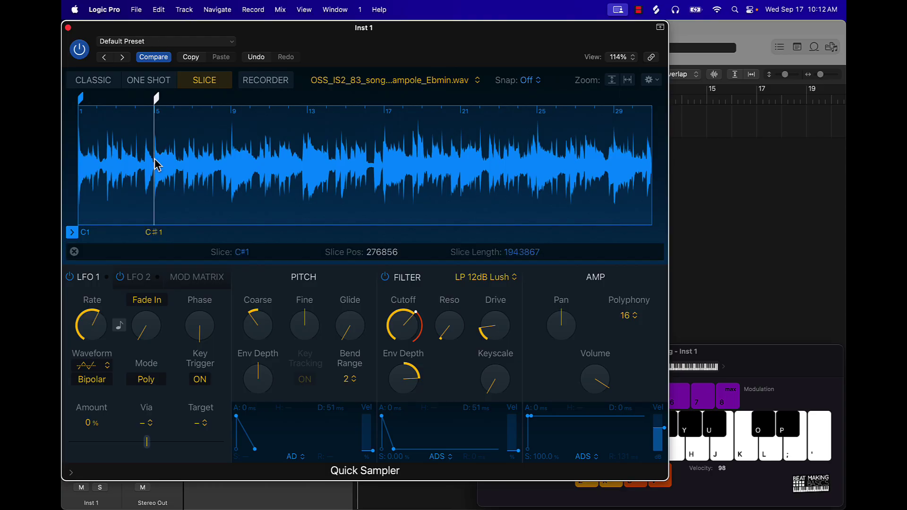
{"action": "left_click", "coordinate": [232, 163]}
{"action": "left_click", "coordinate": [302, 165]}
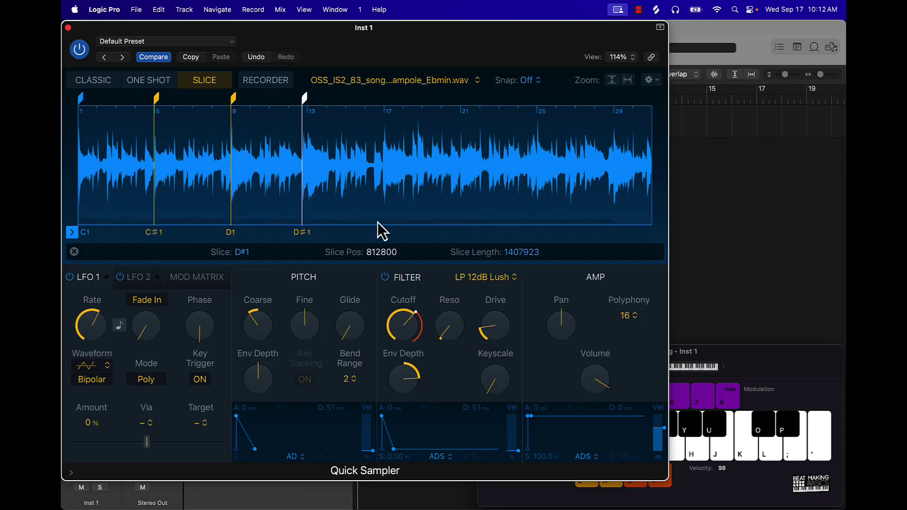
{"action": "left_click", "coordinate": [384, 167]}
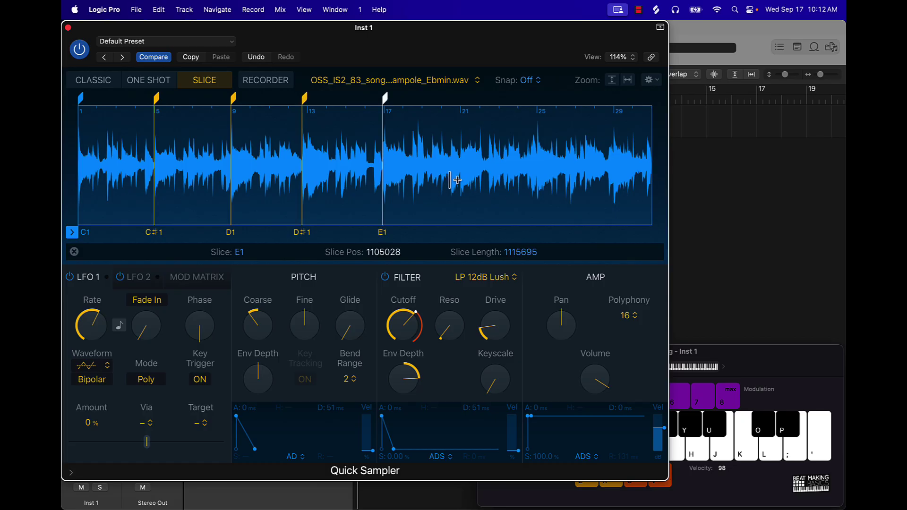
{"action": "left_click", "coordinate": [461, 163]}
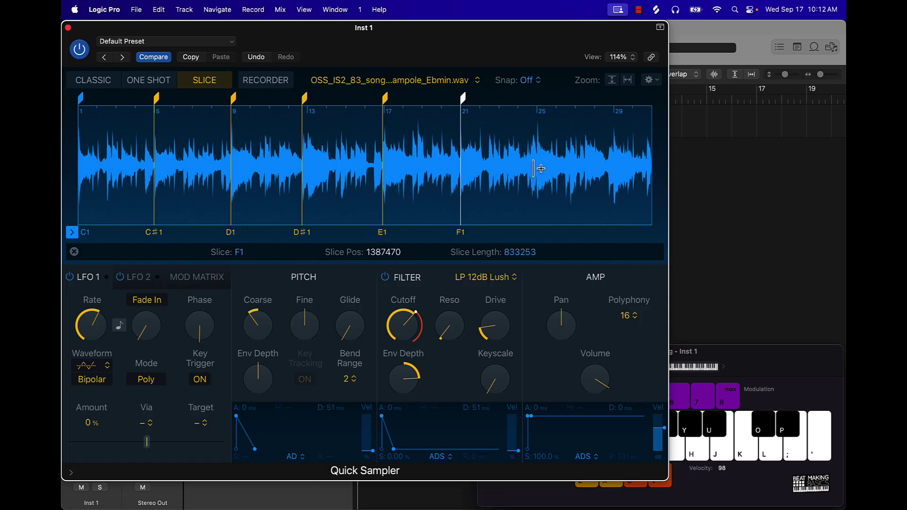
{"action": "left_click", "coordinate": [537, 161]}
{"action": "scroll", "coordinate": [538, 168], "scroll_direction": "right", "scroll_amount": 3}
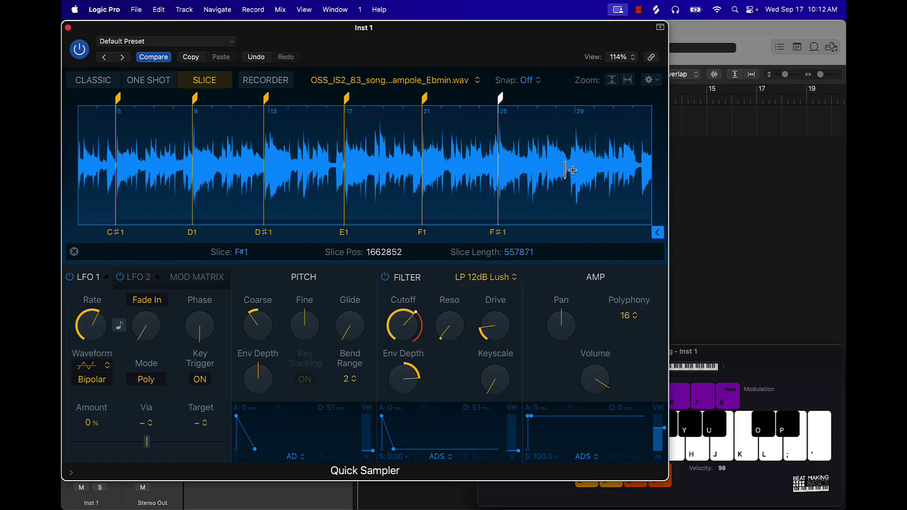
{"action": "left_click", "coordinate": [570, 166]}
- Bring the Musical Typing keyboard forward and alternate the C1 slice with repeated hits of the D1 slice
{"action": "scroll", "coordinate": [566, 170], "scroll_direction": "up", "scroll_amount": 5}
{"action": "scroll", "coordinate": [562, 170], "scroll_direction": "up", "scroll_amount": 3}
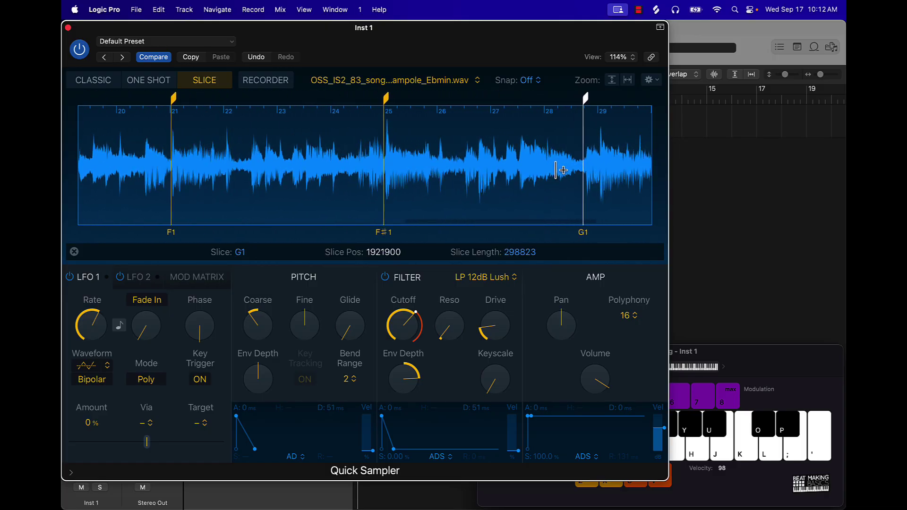
{"action": "scroll", "coordinate": [558, 175], "scroll_direction": "right", "scroll_amount": 5}
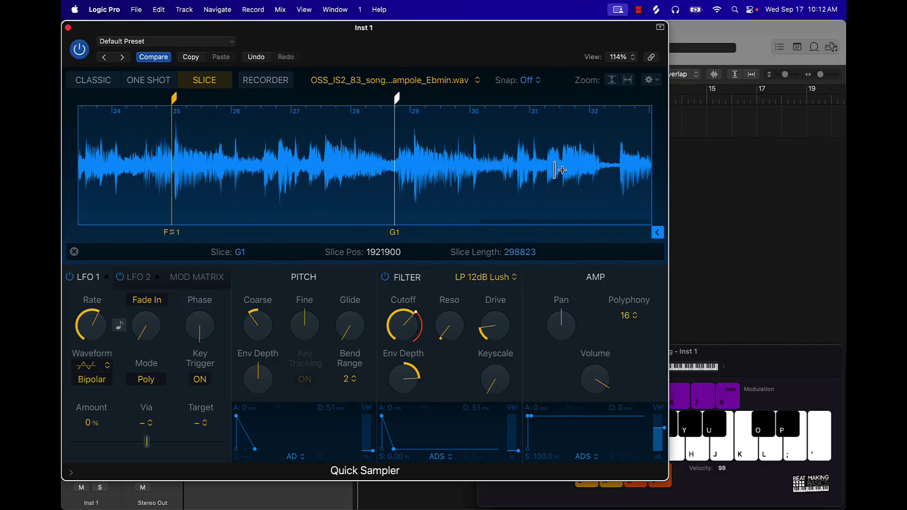
{"action": "scroll", "coordinate": [480, 167], "scroll_direction": "left", "scroll_amount": 15}
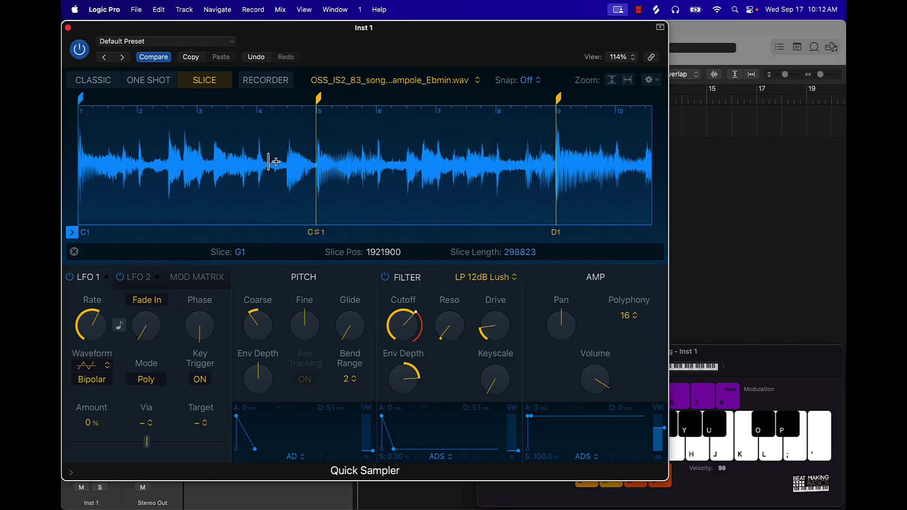
{"action": "left_click", "coordinate": [725, 350]}
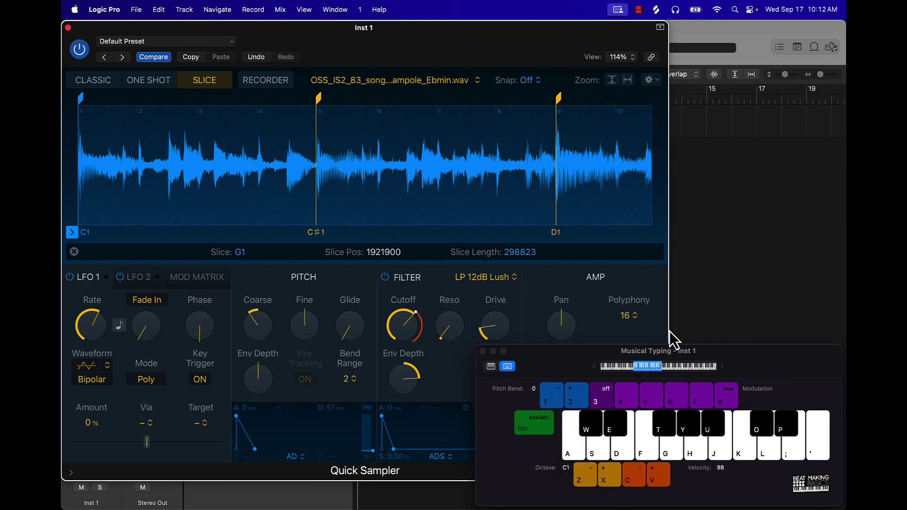
{"action": "key", "text": "a"}
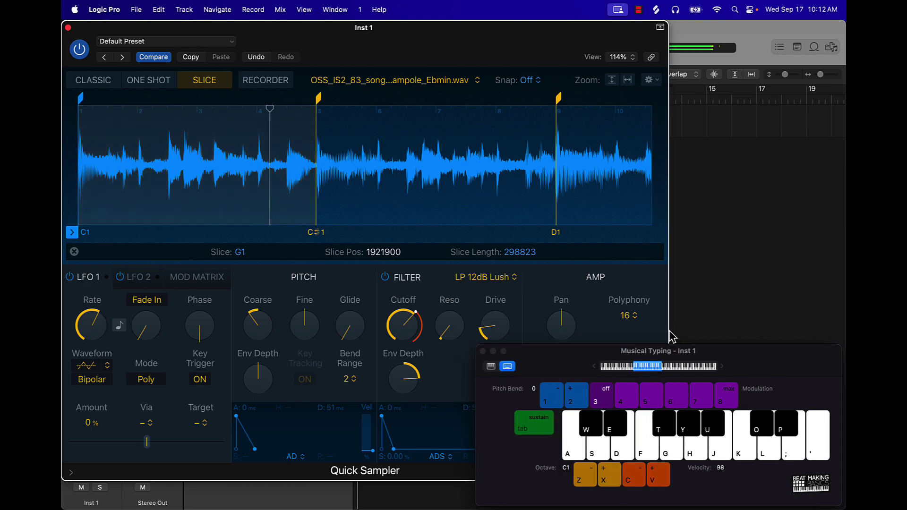
{"action": "key", "text": "s"}
{"action": "key", "text": "s"}
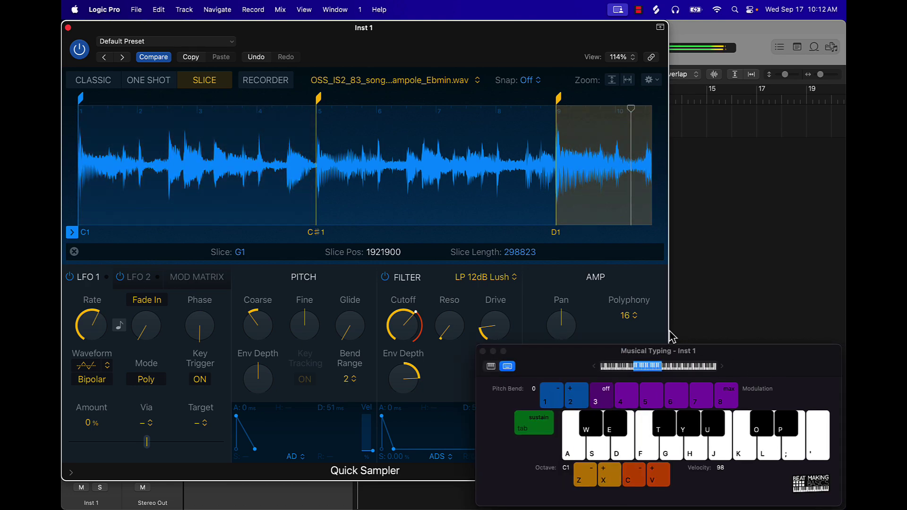
{"action": "key", "text": "a"}
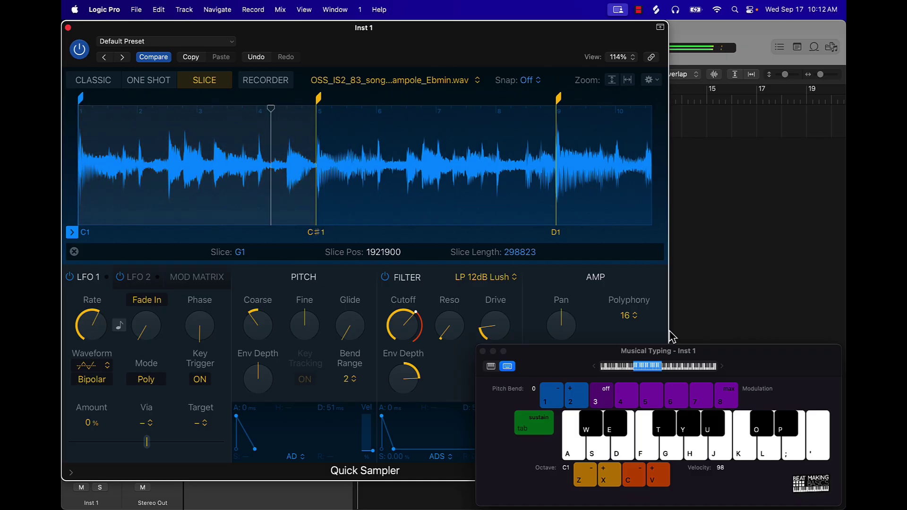
{"action": "key", "text": "s"}
{"action": "key", "text": "s"}
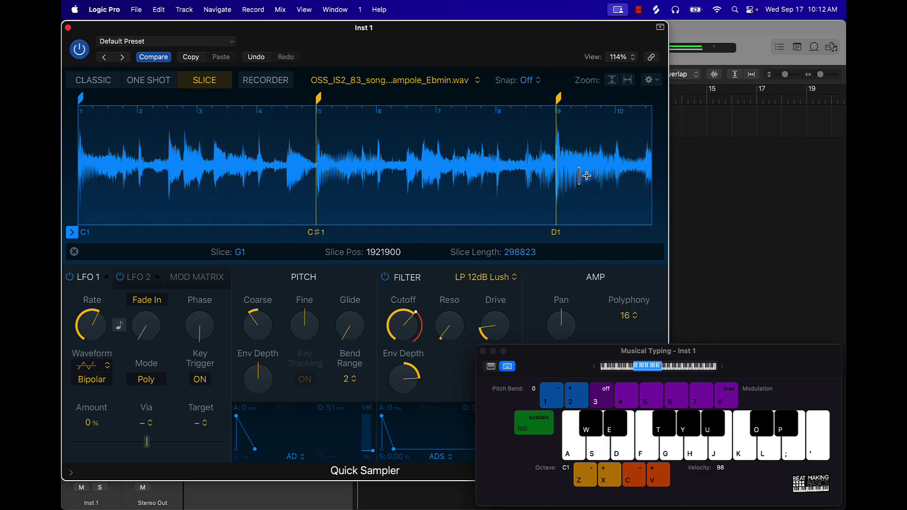
- Try the D1 slice marker at position 555034, right at the transient near bar 9
{"action": "scroll", "coordinate": [581, 182], "scroll_direction": "up", "scroll_amount": 5}
{"action": "scroll", "coordinate": [581, 176], "scroll_direction": "up", "scroll_amount": 6}
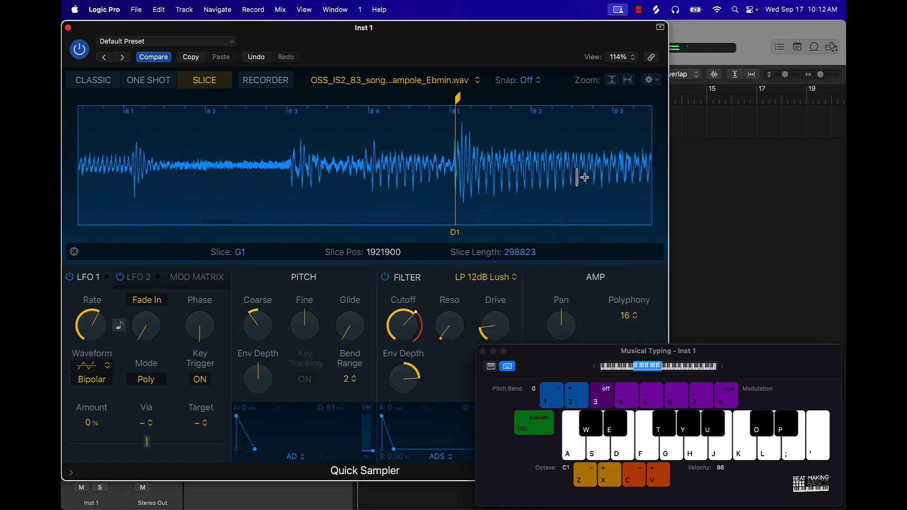
{"action": "scroll", "coordinate": [362, 161], "scroll_direction": "up", "scroll_amount": 5}
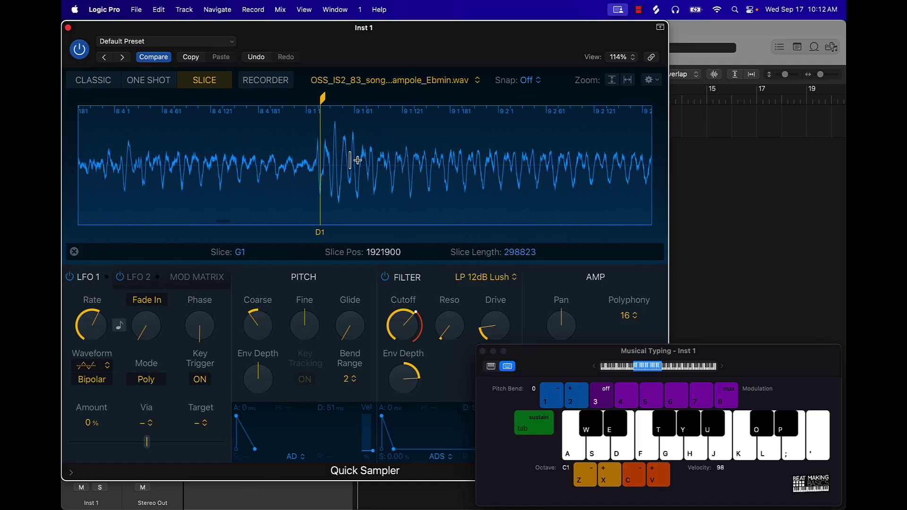
{"action": "scroll", "coordinate": [360, 158], "scroll_direction": "left", "scroll_amount": 3}
{"action": "left_click", "coordinate": [392, 95]}
{"action": "left_click_drag", "start_coordinate": [386, 94], "coordinate": [375, 96]}
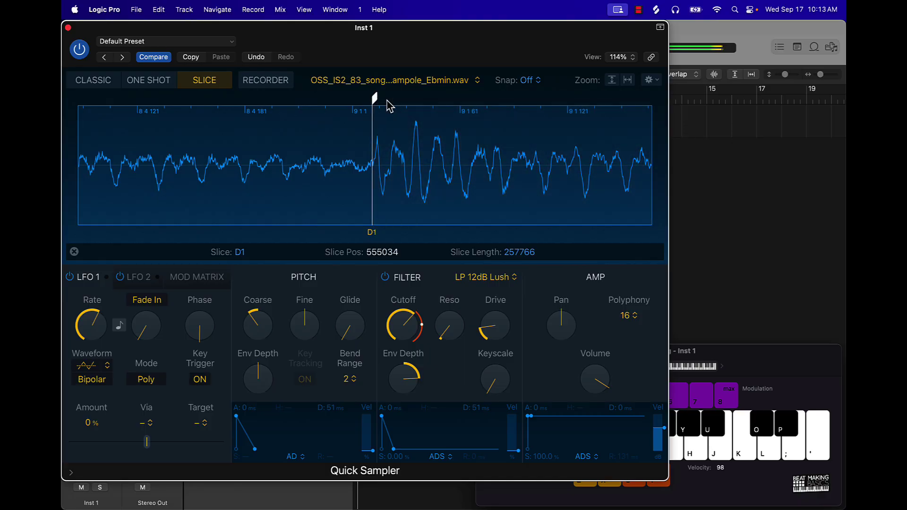
{"action": "left_click", "coordinate": [413, 118]}
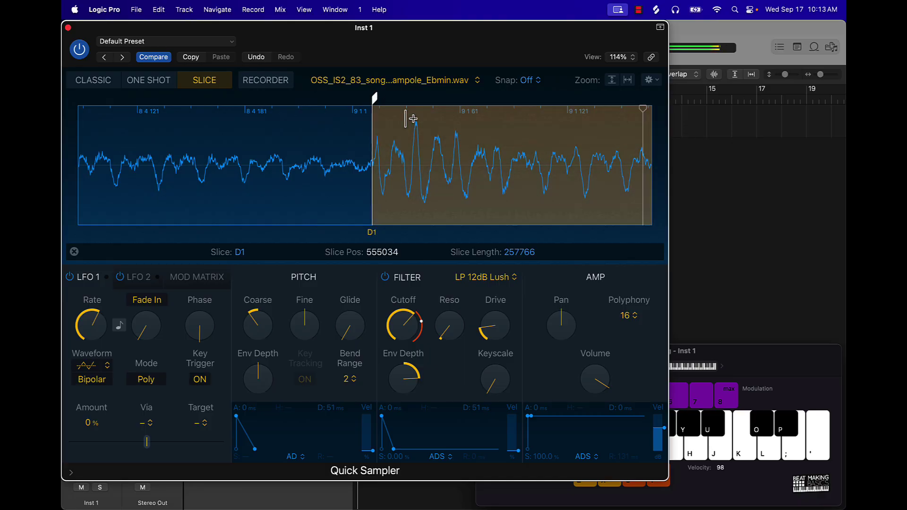
- Try the D1 slice marker earlier at position 554414, settle it at 554793 and show the whole loop again
{"action": "left_click_drag", "start_coordinate": [375, 100], "coordinate": [360, 99]}
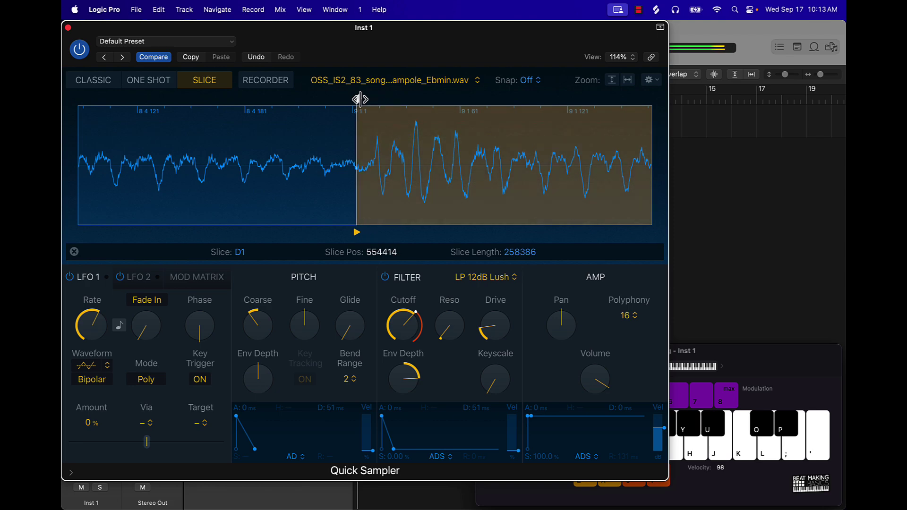
{"action": "left_click", "coordinate": [371, 103]}
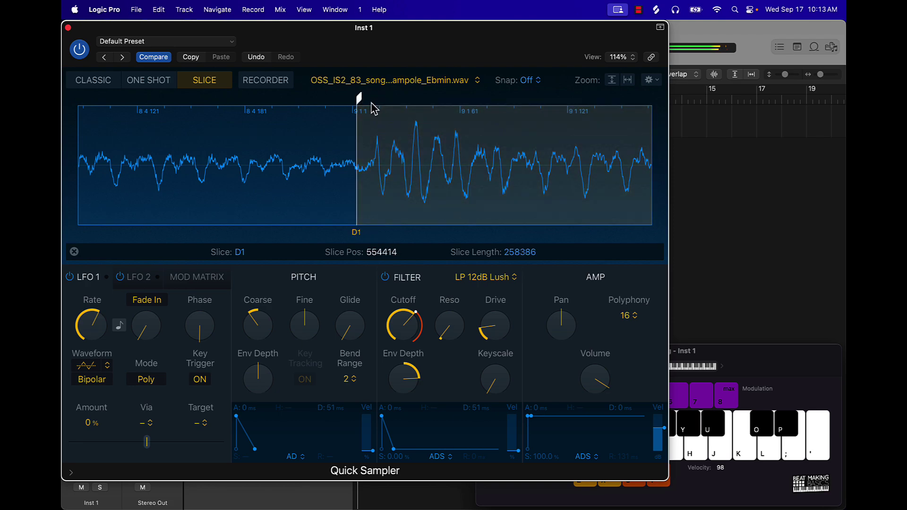
{"action": "left_click", "coordinate": [371, 103]}
{"action": "left_click_drag", "start_coordinate": [361, 100], "coordinate": [373, 99]}
{"action": "left_click", "coordinate": [370, 99]}
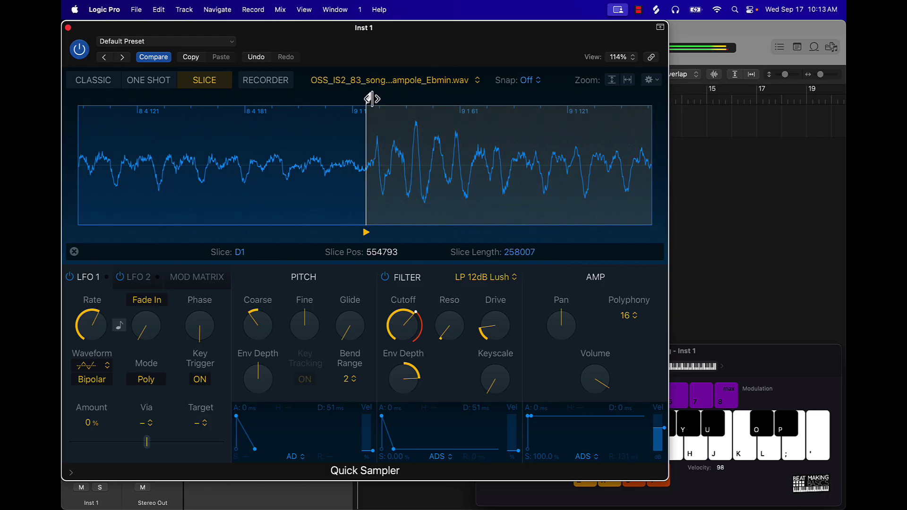
{"action": "scroll", "coordinate": [327, 132], "scroll_direction": "down", "scroll_amount": 10}
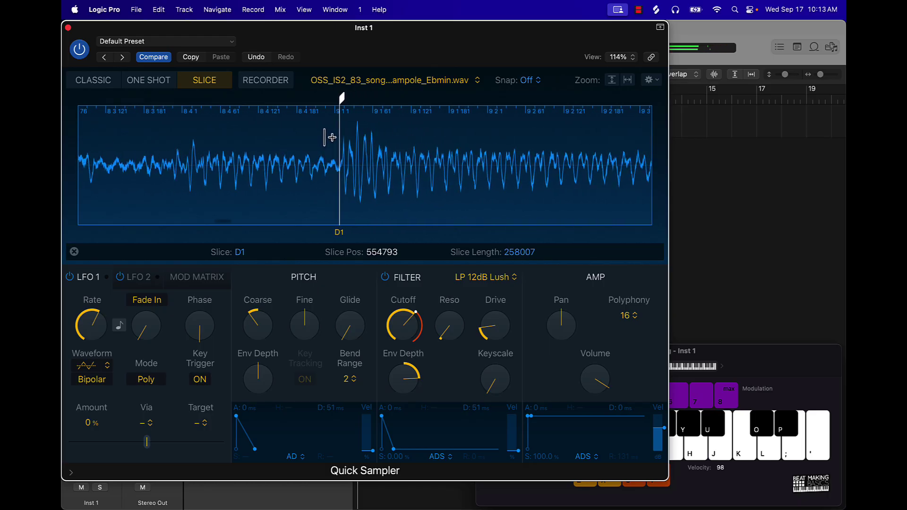
{"action": "scroll", "coordinate": [325, 135], "scroll_direction": "down", "scroll_amount": 10}
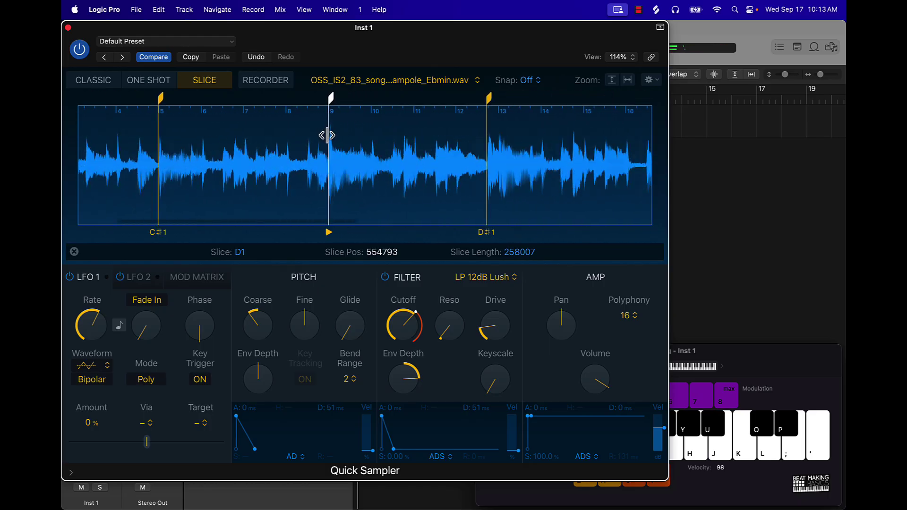
{"action": "left_click", "coordinate": [311, 240]}
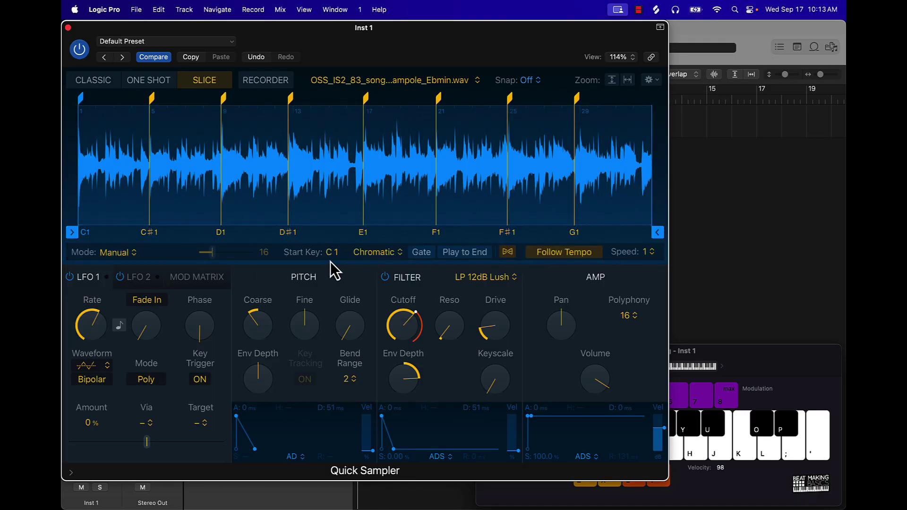
- Map the slices to White keys only and move the Musical Typing keyboard up in front of Quick Sampler
{"action": "left_click", "coordinate": [387, 256]}
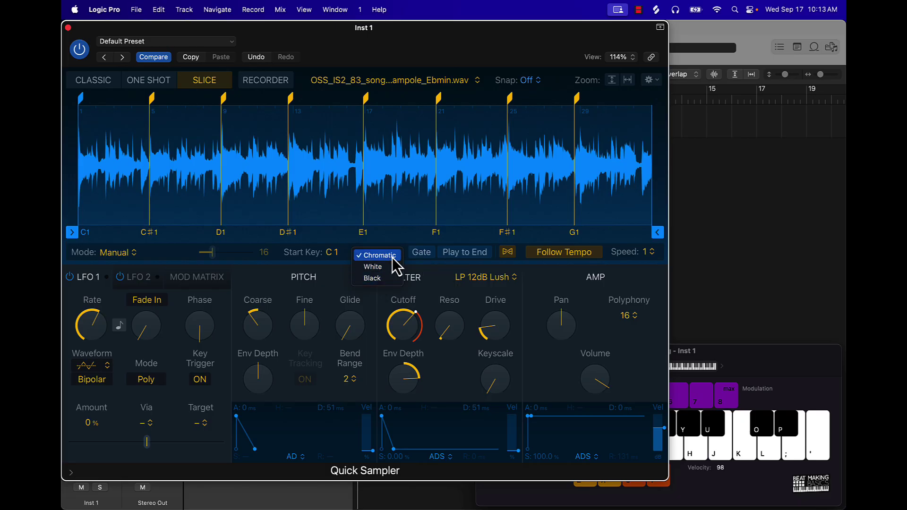
{"action": "left_click_drag", "start_coordinate": [778, 366], "coordinate": [698, 289]}
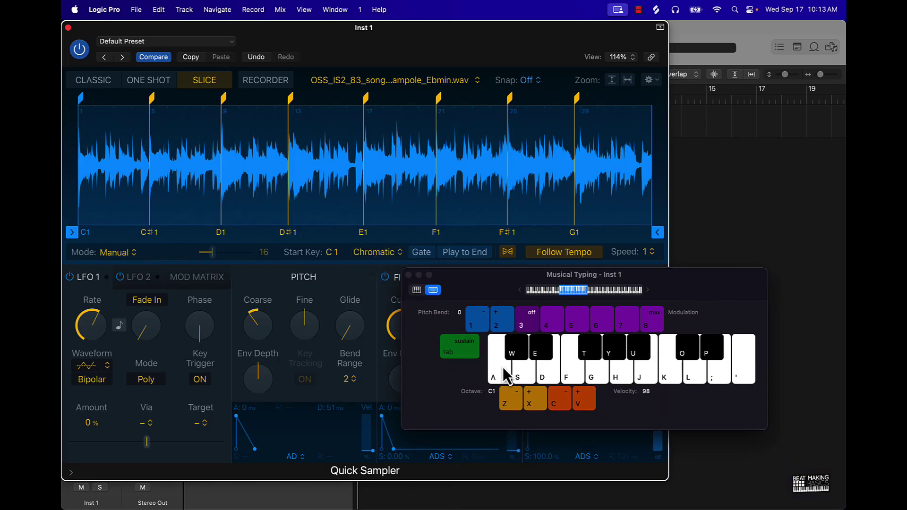
{"action": "left_click", "coordinate": [374, 252]}
{"action": "left_click", "coordinate": [374, 252]}
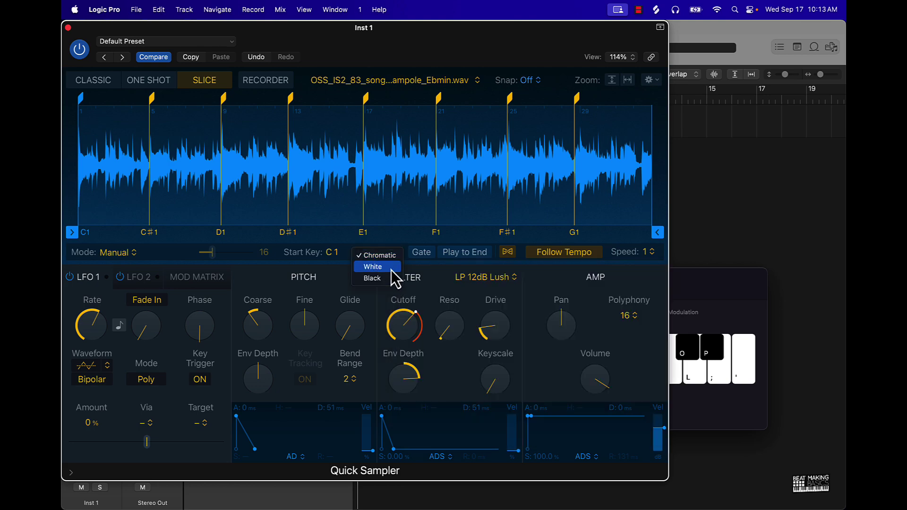
{"action": "left_click", "coordinate": [391, 270]}
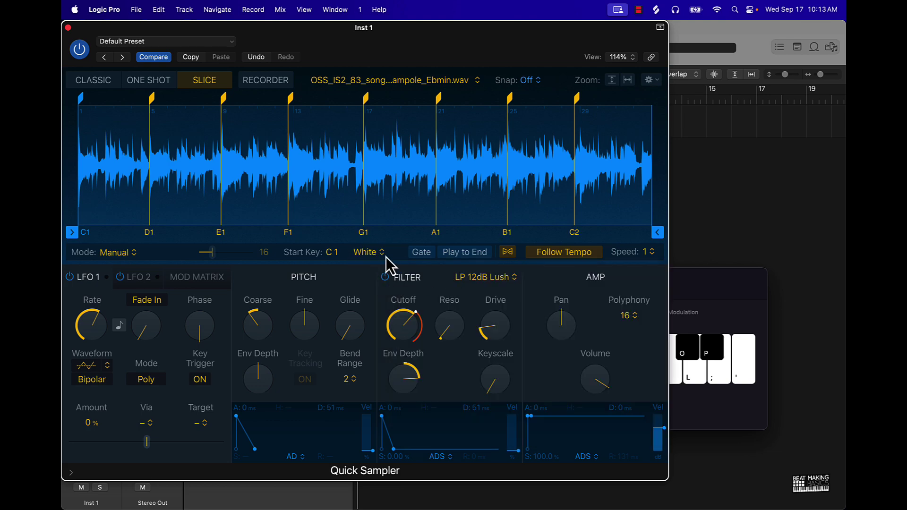
{"action": "left_click", "coordinate": [378, 266]}
{"action": "left_click", "coordinate": [379, 256]}
{"action": "left_click", "coordinate": [378, 257]}
{"action": "left_click", "coordinate": [699, 278]}
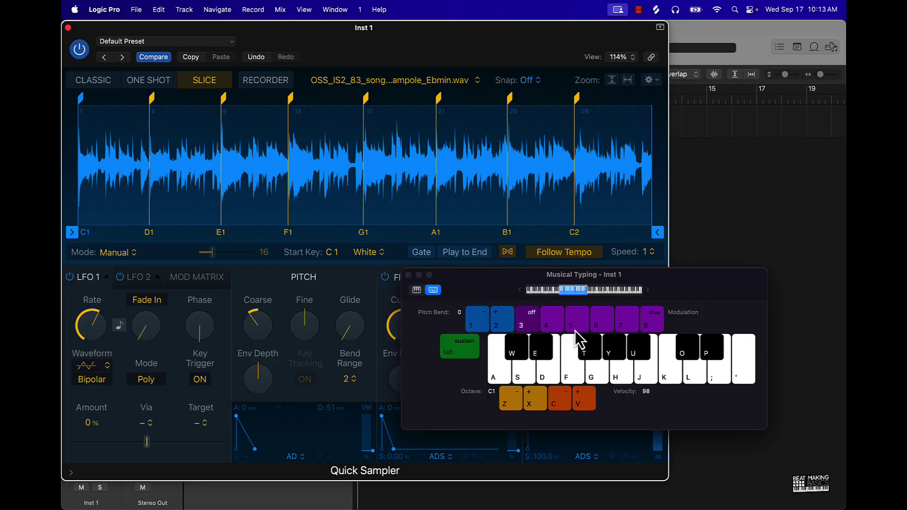
- Play the C1, D1 and E1 slices in order with Musical Typing, repeating E1 to check where it starts
{"action": "key", "text": "a"}
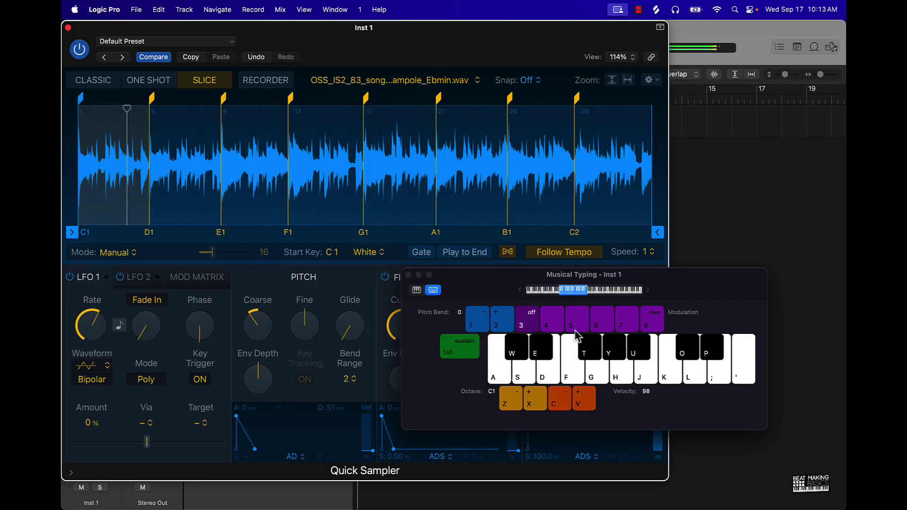
{"action": "key", "text": "s"}
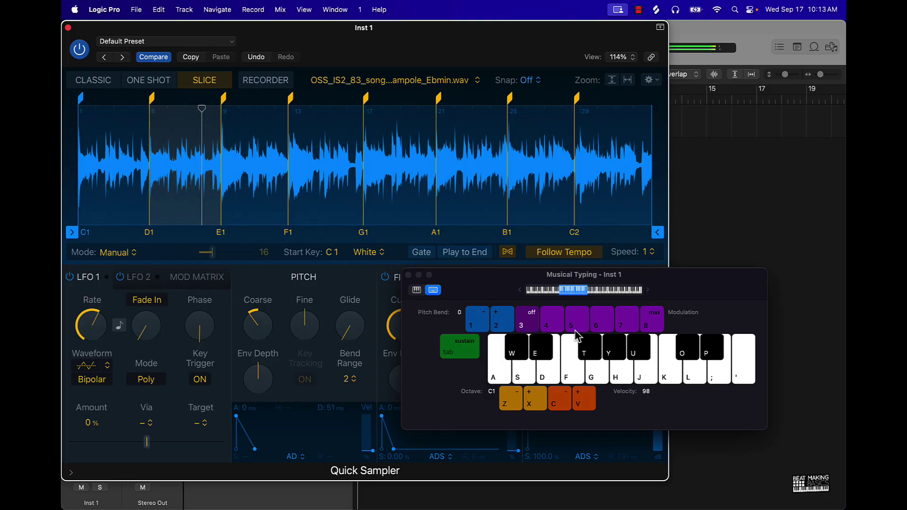
{"action": "key", "text": "d"}
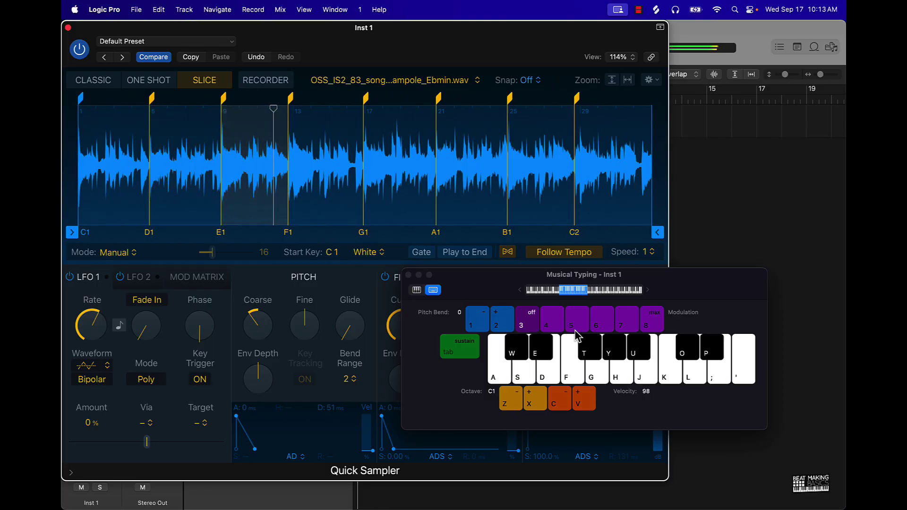
{"action": "key", "text": "d"}
{"action": "key", "text": "d"}
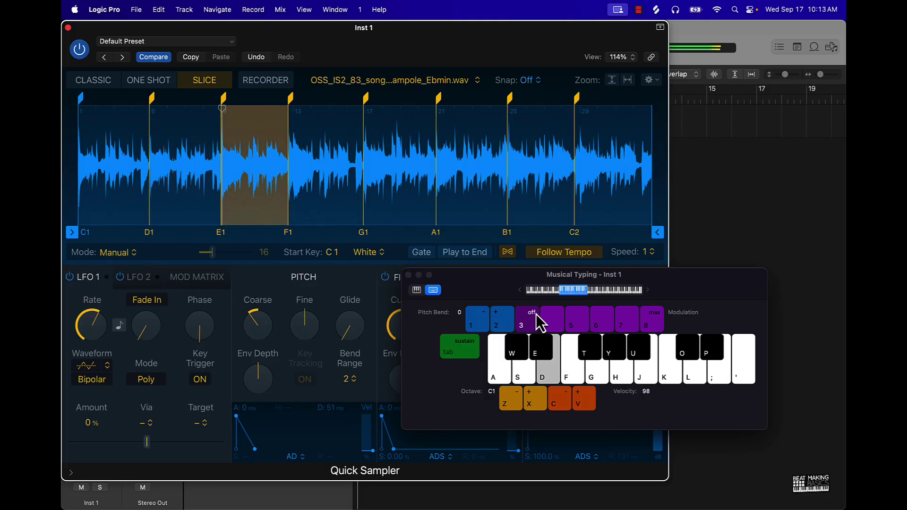
{"action": "key", "text": "a"}
{"action": "key", "text": "s"}
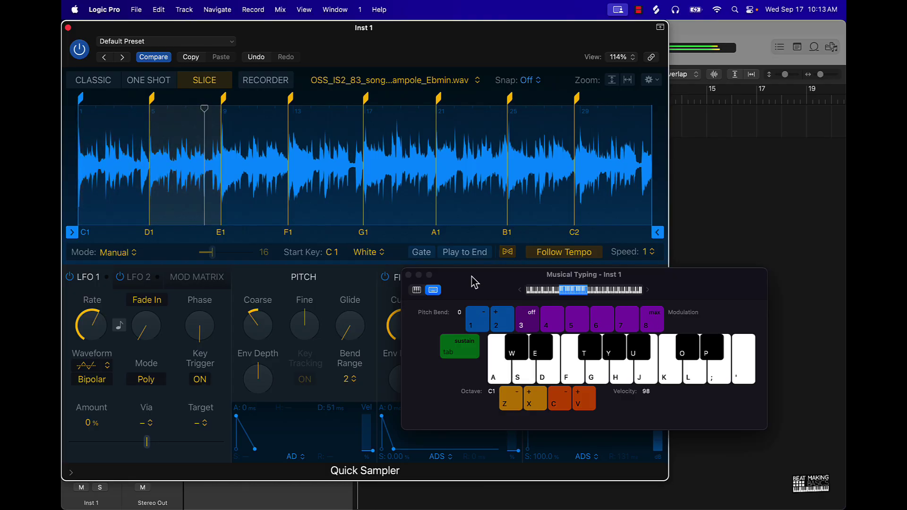
{"action": "key", "text": "d"}
{"action": "key", "text": "d"}
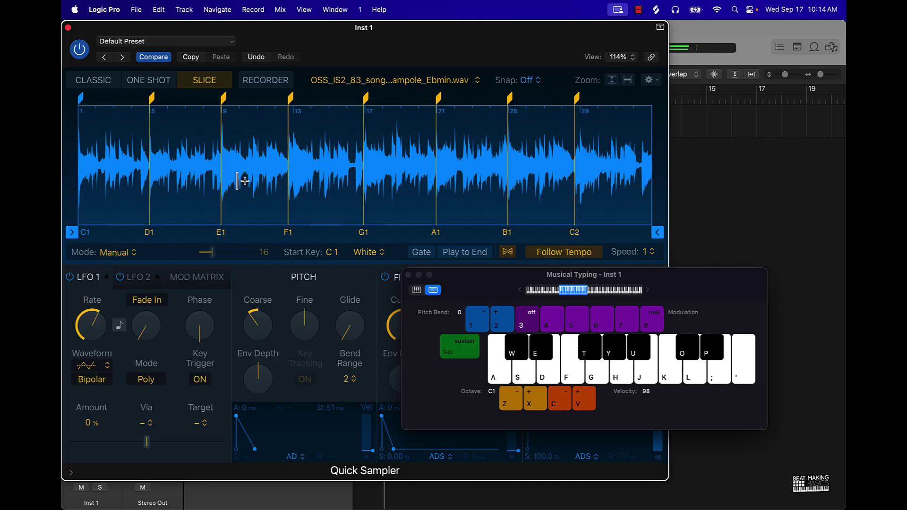
- Move the E1 slice marker to position 554637, just before the bar 9 transient, play it and show the whole loop again
{"action": "scroll", "coordinate": [243, 181], "scroll_direction": "up", "scroll_amount": 10}
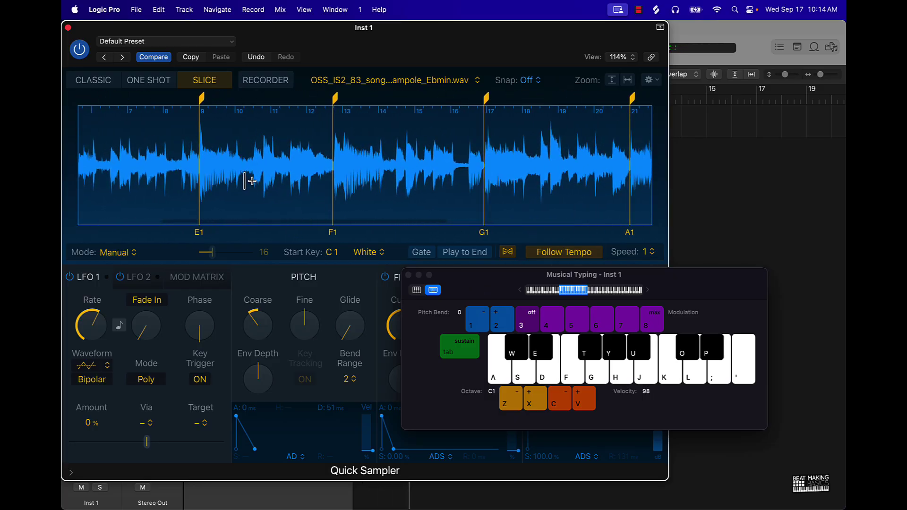
{"action": "scroll", "coordinate": [243, 181], "scroll_direction": "left", "scroll_amount": 10}
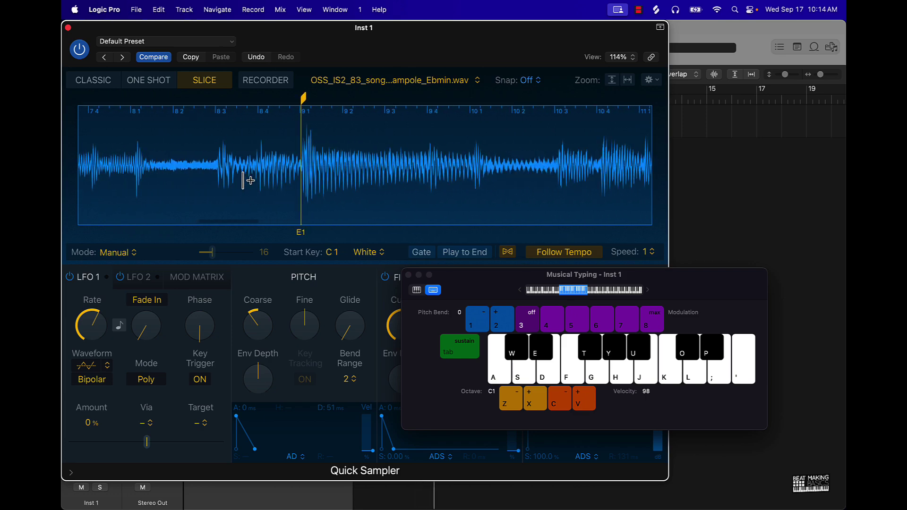
{"action": "scroll", "coordinate": [244, 181], "scroll_direction": "up", "scroll_amount": 10}
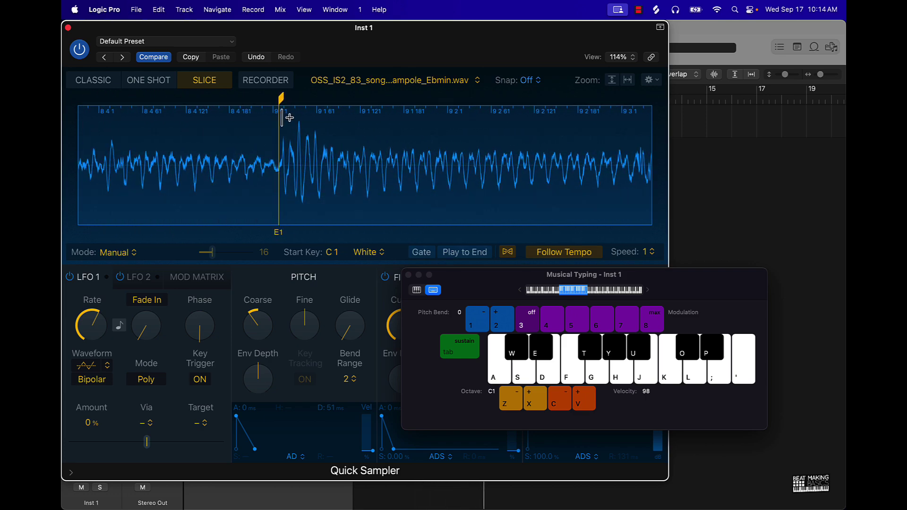
{"action": "left_click_drag", "start_coordinate": [282, 98], "coordinate": [283, 102]}
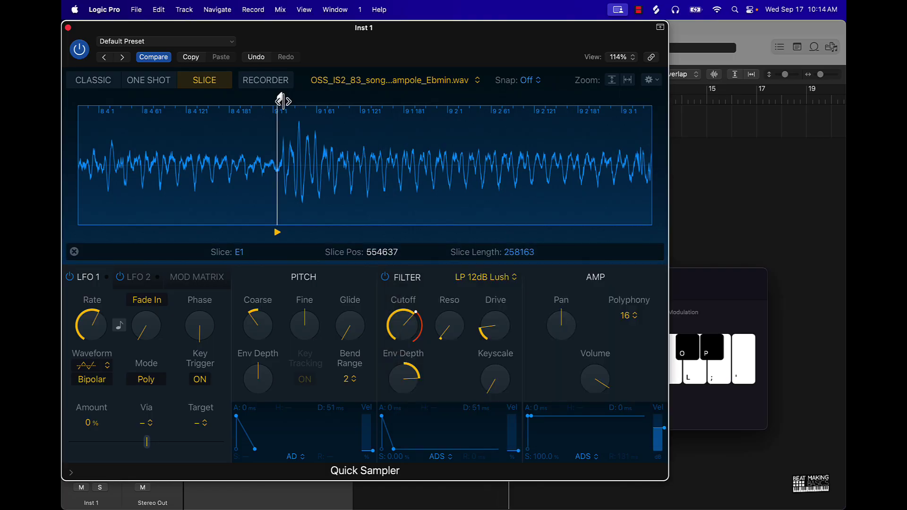
{"action": "key", "text": "space"}
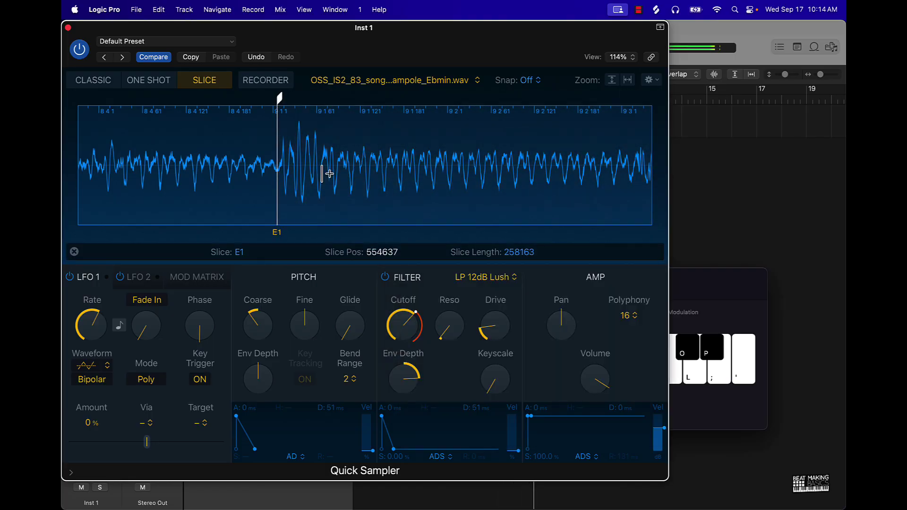
{"action": "scroll", "coordinate": [329, 174], "scroll_direction": "down", "scroll_amount": 10}
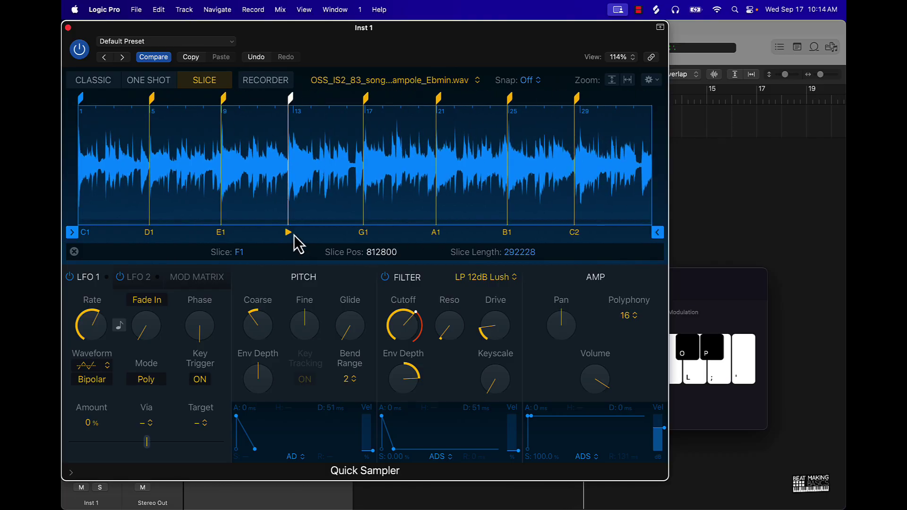
{"action": "left_click", "coordinate": [330, 246]}
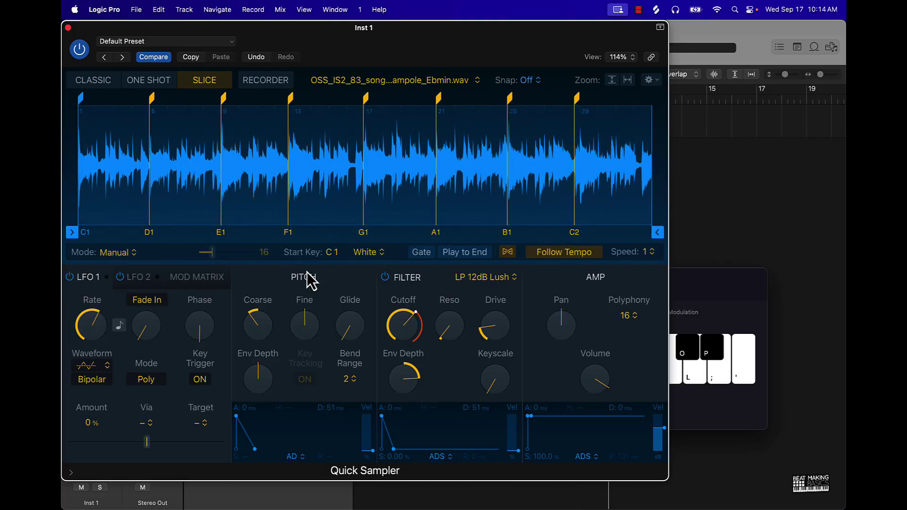
- Turn on Gate for the slices and play C1, D1 and repeated E1 on the Musical Typing keyboard
{"action": "left_click", "coordinate": [422, 252]}
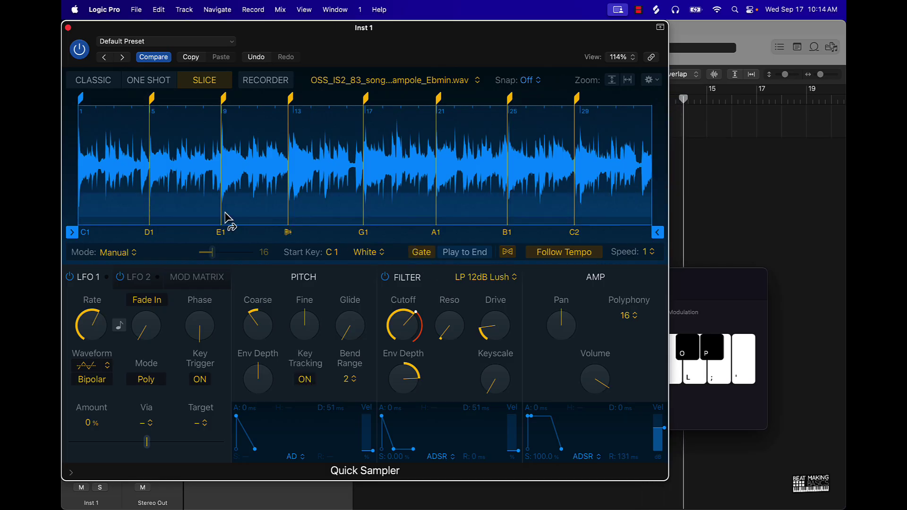
{"action": "left_click", "coordinate": [680, 294]}
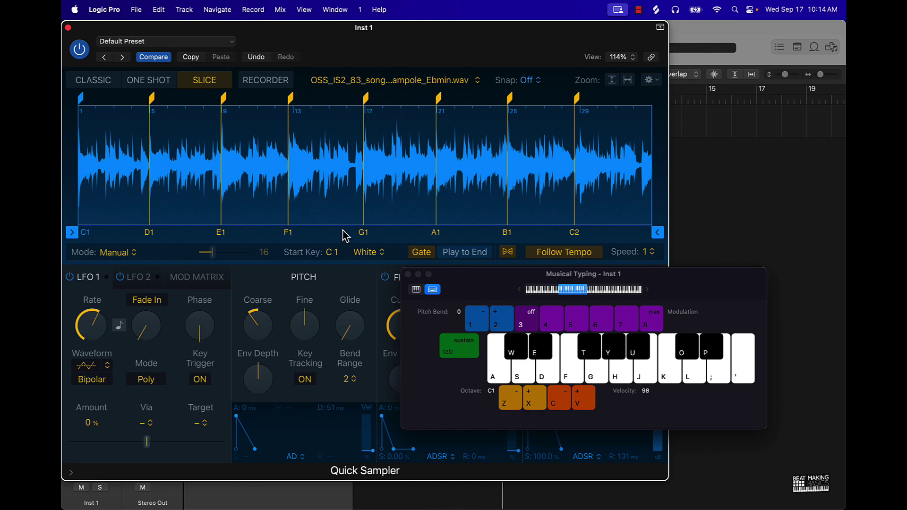
{"action": "key", "text": "a"}
{"action": "key", "text": "a"}
{"action": "key", "text": "s"}
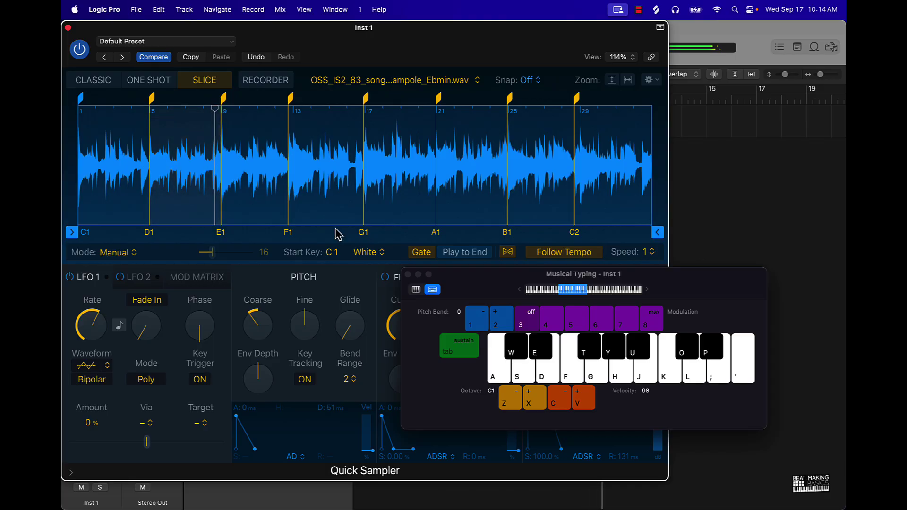
{"action": "key", "text": "d"}
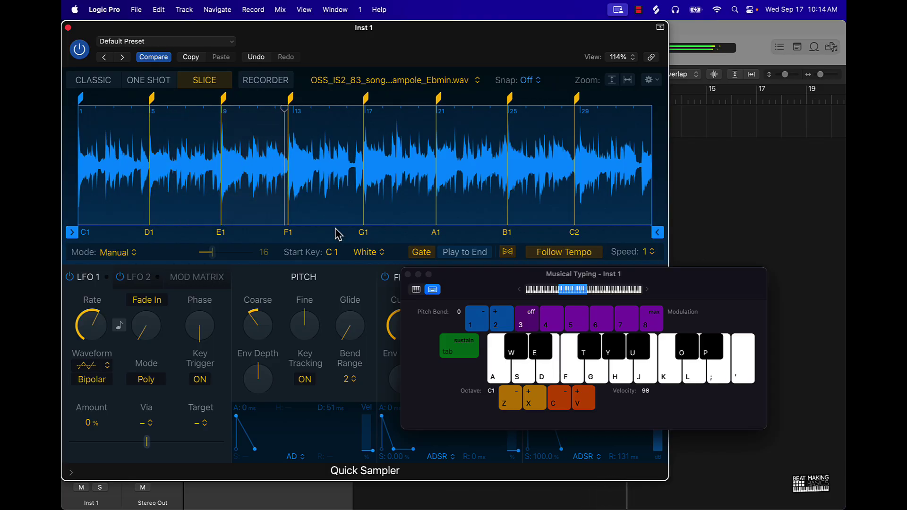
{"action": "key", "text": "d"}
{"action": "key", "text": "d"}
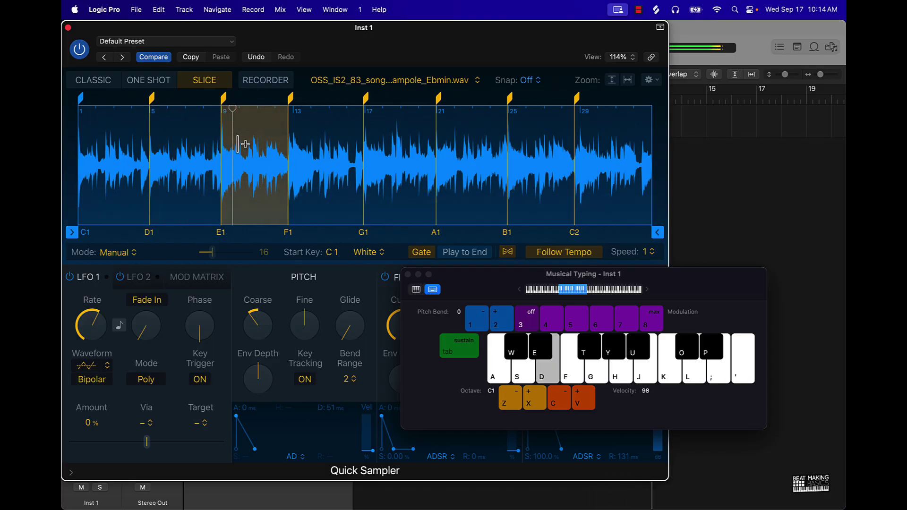
{"action": "key", "text": "a"}
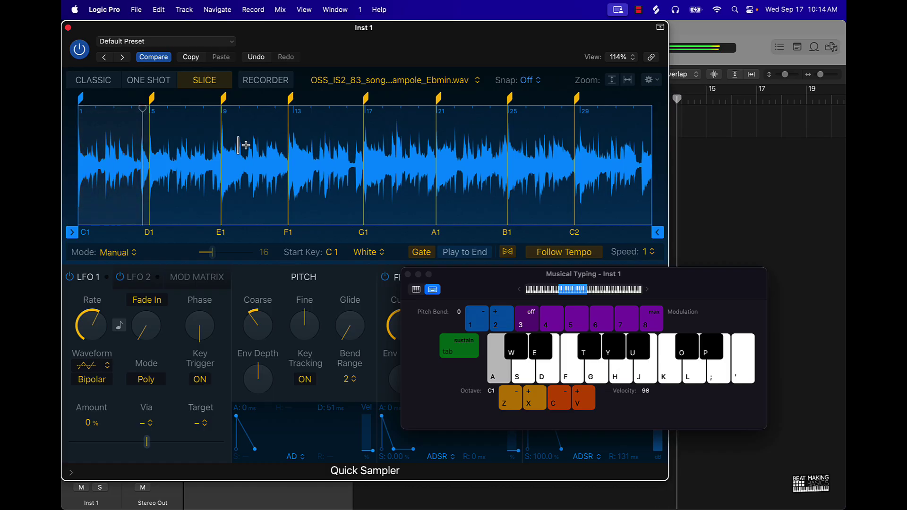
{"action": "key", "text": "s"}
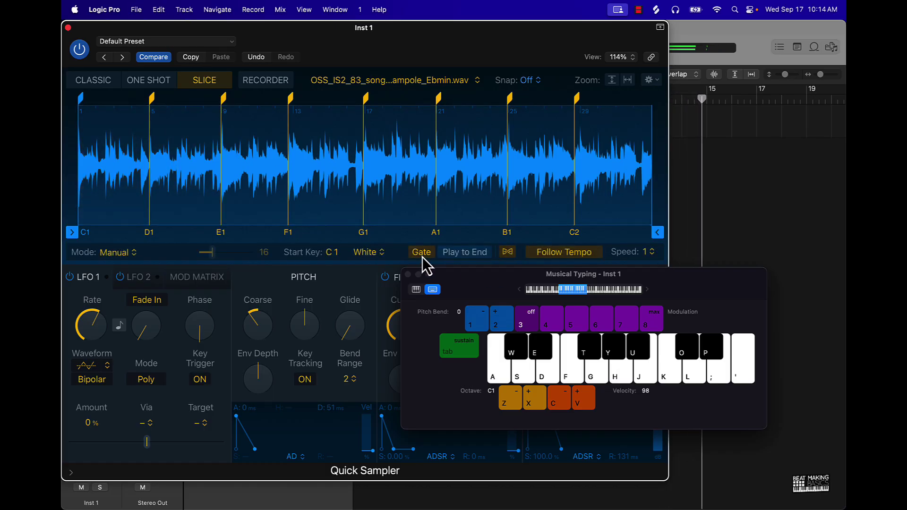
- Try Play to End with Gate off and play the C1 slice on the Musical Typing keyboard
{"action": "left_click", "coordinate": [422, 257]}
{"action": "left_click", "coordinate": [457, 257]}
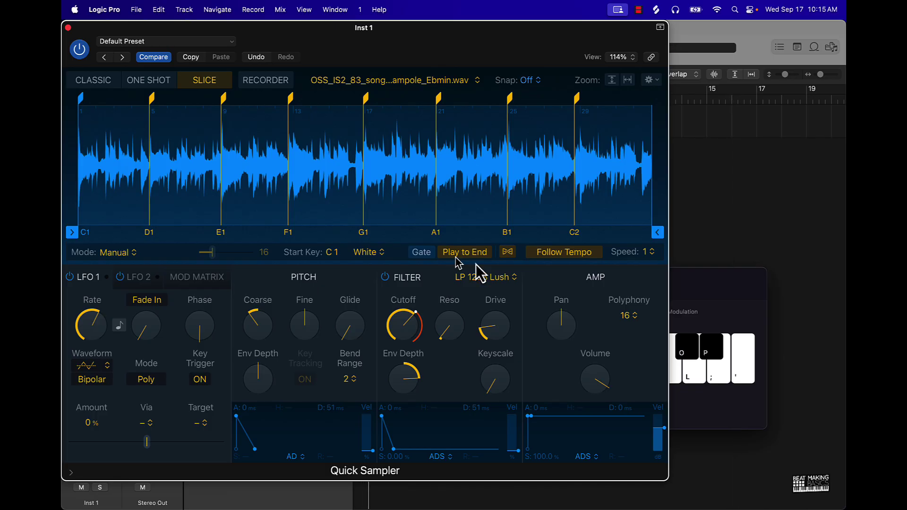
{"action": "left_click", "coordinate": [701, 288]}
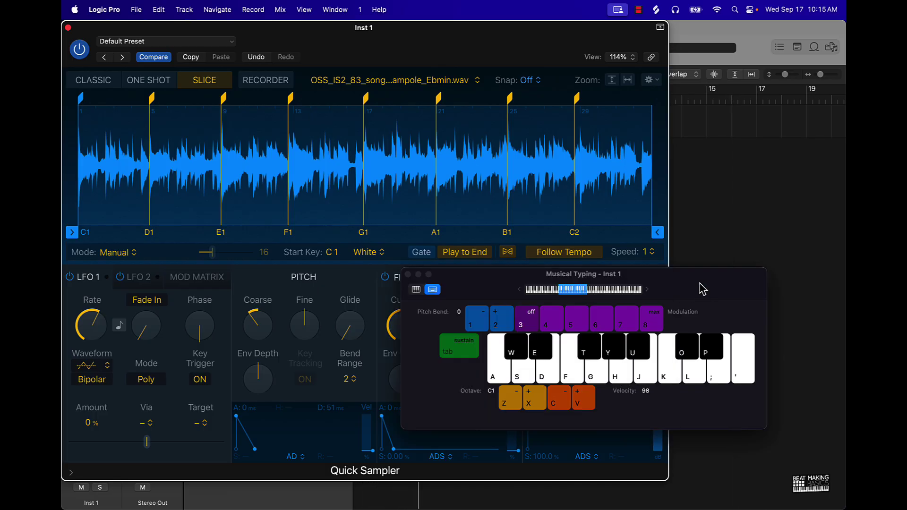
{"action": "key", "text": "a"}
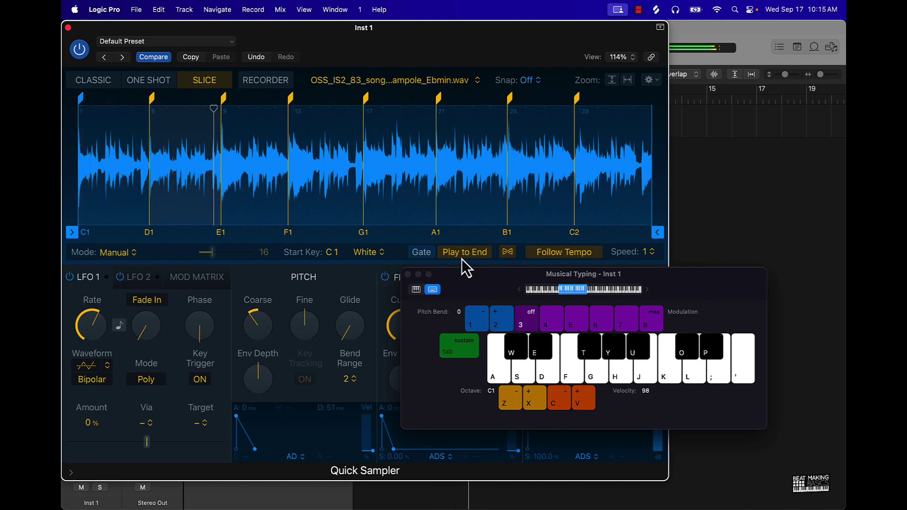
- Switch slice playback back to Gate and leave the Quick Sampler window in front
{"action": "left_click", "coordinate": [422, 250]}
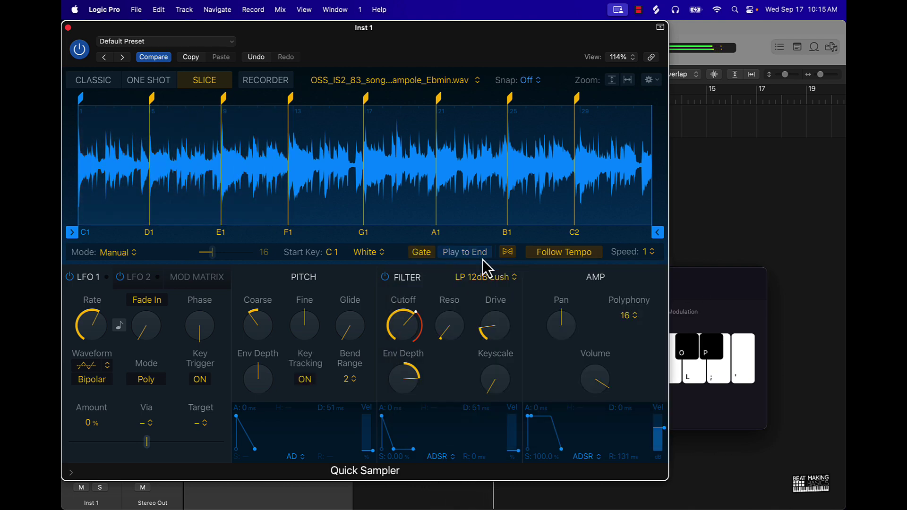
{"action": "left_click", "coordinate": [716, 288]}
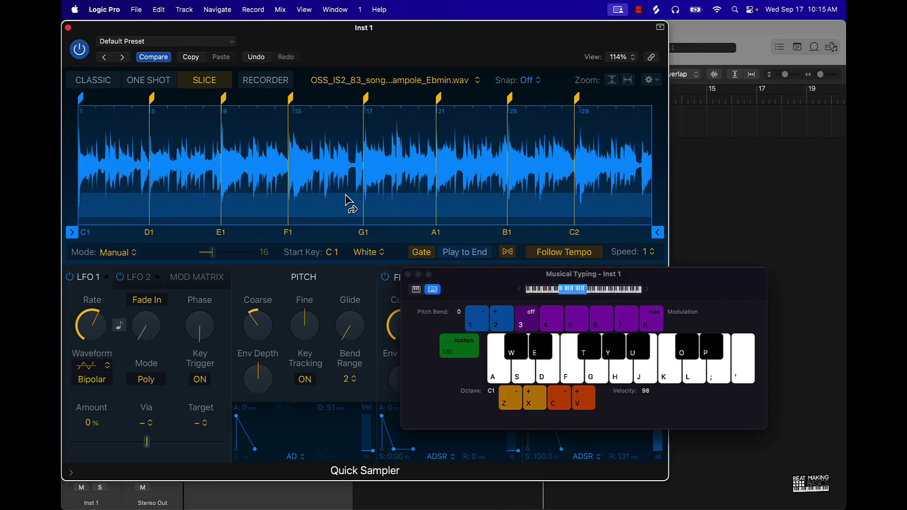
{"action": "left_click", "coordinate": [321, 44]}
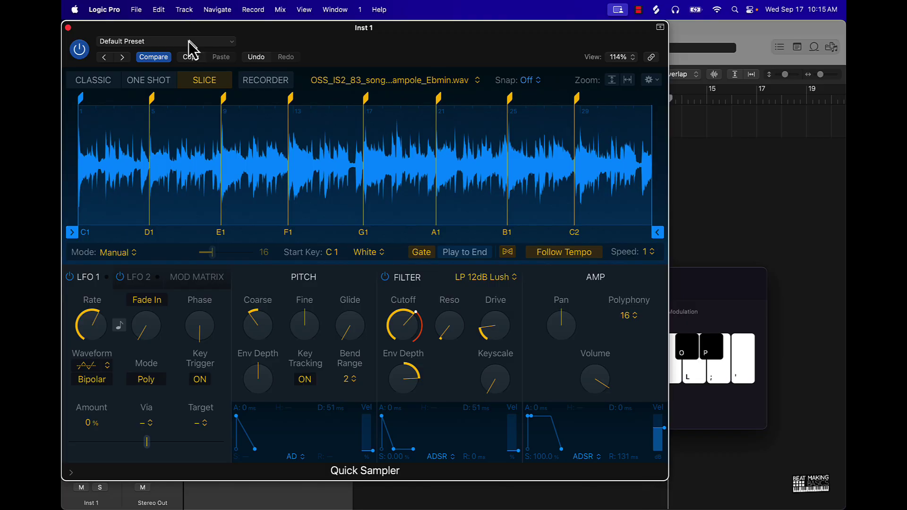
- Save the Quick Sampler setting as "soul banger sample 1" in the Quick Sampler folder
{"action": "left_click", "coordinate": [141, 41]}
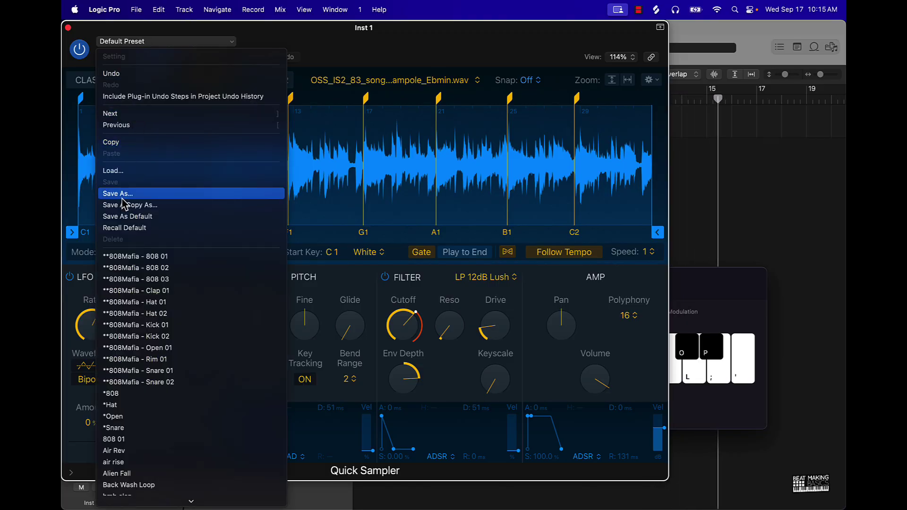
{"action": "left_click", "coordinate": [123, 198]}
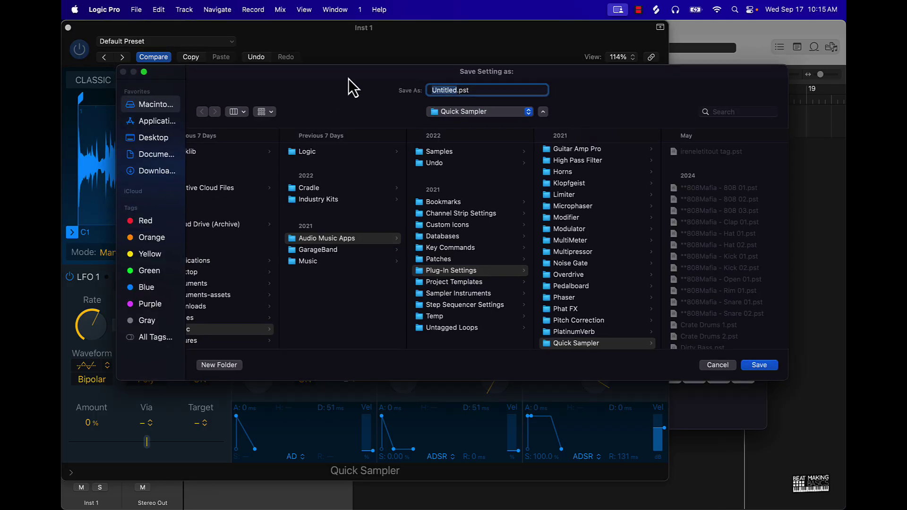
{"action": "left_click_drag", "start_coordinate": [348, 79], "coordinate": [339, 129]}
{"action": "type", "text": "soul bange"}
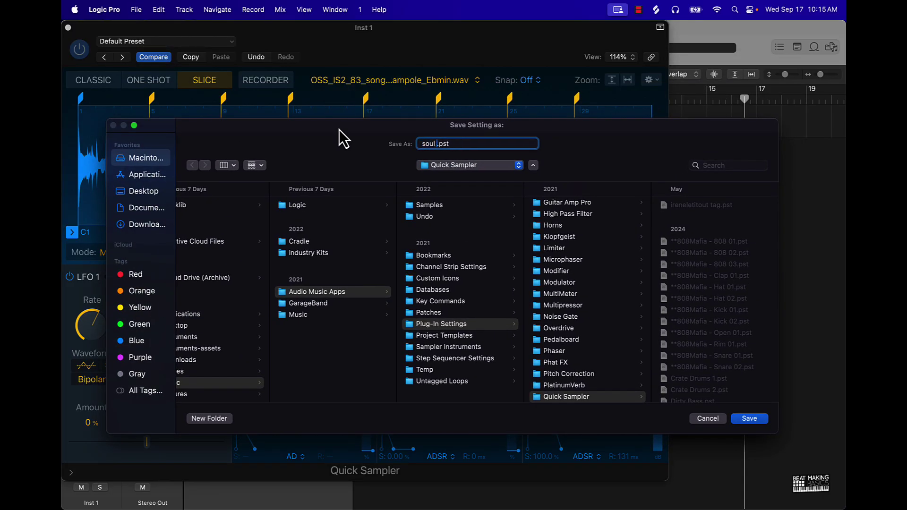
{"action": "type", "text": "r sample 1"}
{"action": "key", "text": "Return"}
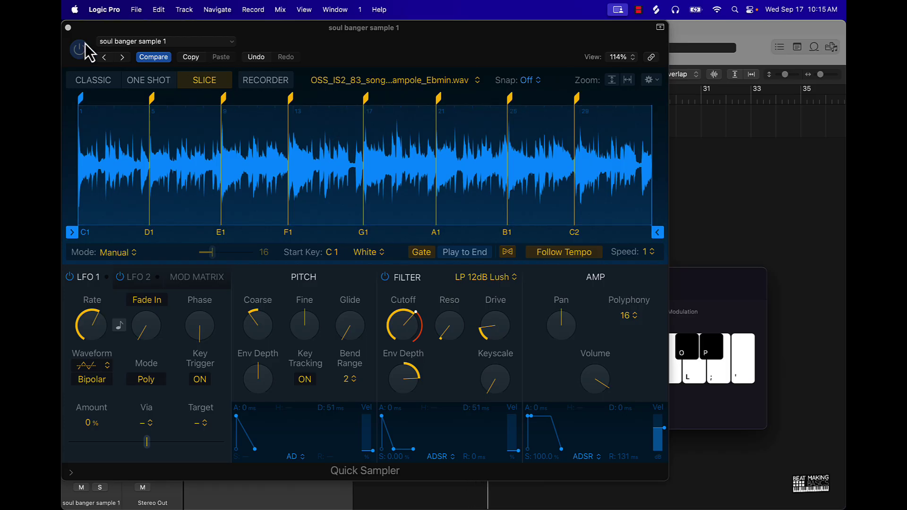
- Close Quick Sampler and the Musical Typing keyboard, stop playback and return the playhead to bar 1
{"action": "left_click", "coordinate": [68, 28]}
{"action": "key", "text": "space"}
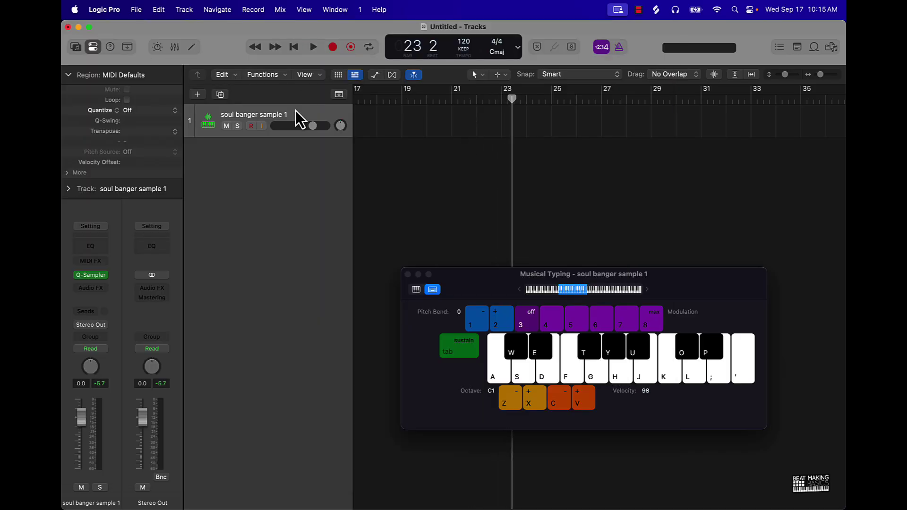
{"action": "key", "text": "Return"}
{"action": "left_click", "coordinate": [408, 274]}
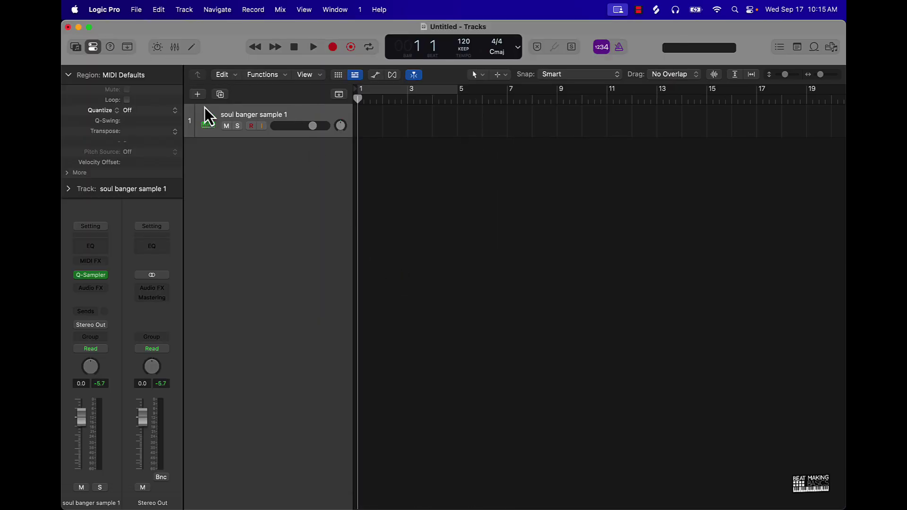
- Delete the soul banger sample 1 track and create one new Software Instrument track with Quick Sampler (Single Sample)
{"action": "key", "text": "super+BackSpace"}
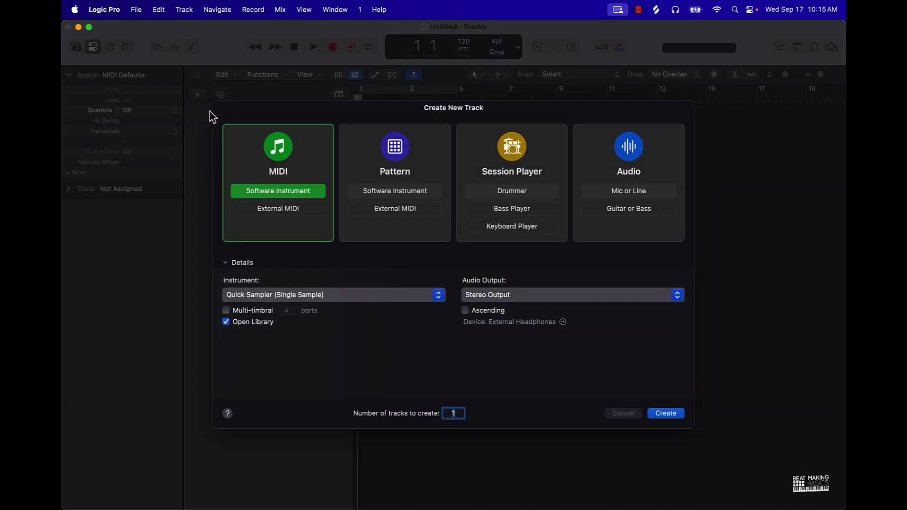
{"action": "left_click", "coordinate": [667, 415]}
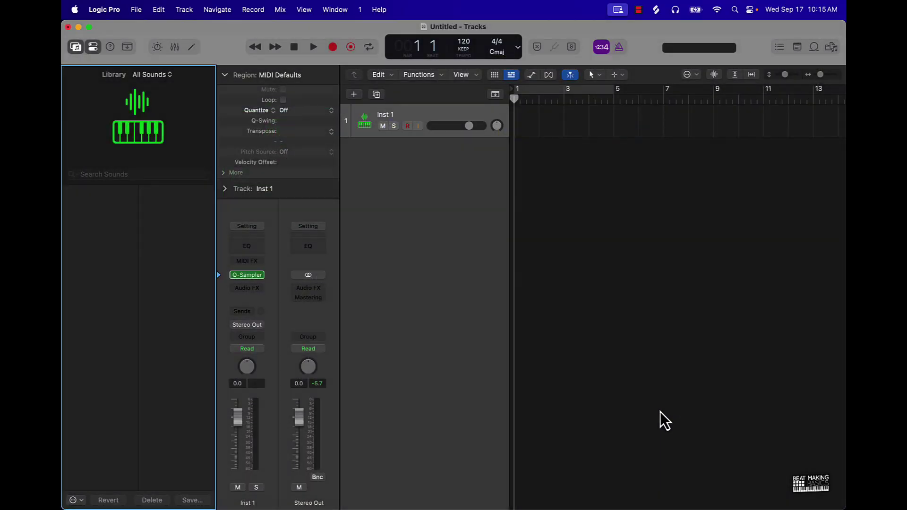
- Open Quick Sampler on the new Inst 1 track and load the saved setting "soul banger sample 1"
{"action": "left_click", "coordinate": [251, 275]}
{"action": "left_click_drag", "start_coordinate": [593, 55], "coordinate": [466, 44]}
{"action": "left_click", "coordinate": [180, 62]}
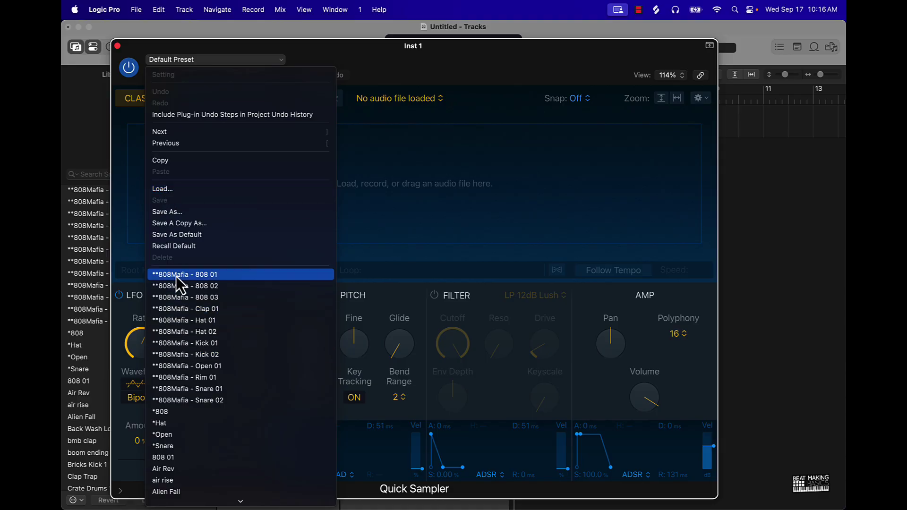
{"action": "scroll", "coordinate": [202, 378], "scroll_direction": "down", "scroll_amount": 10}
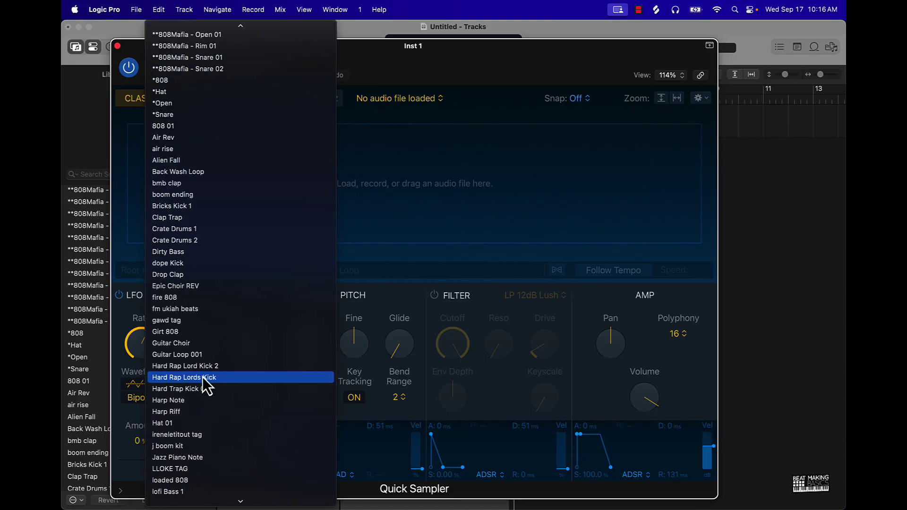
{"action": "scroll", "coordinate": [202, 377], "scroll_direction": "down", "scroll_amount": 10}
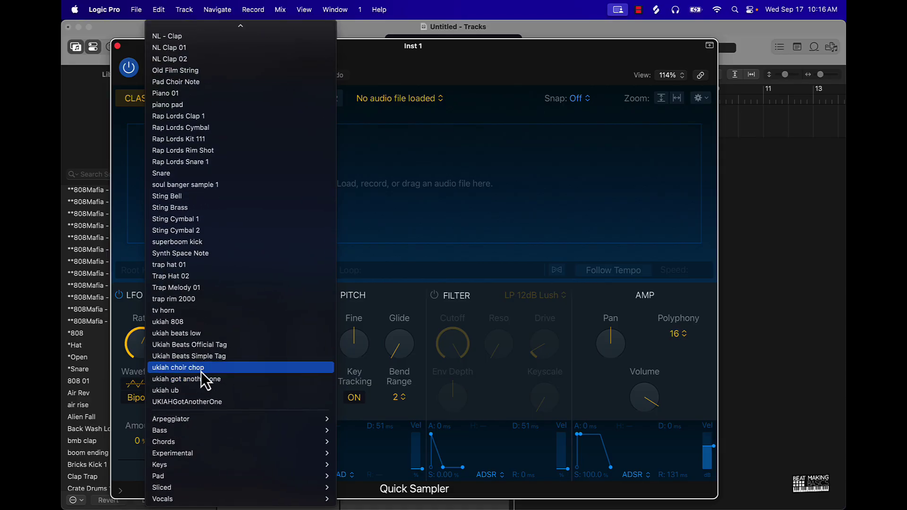
{"action": "left_click", "coordinate": [203, 185]}
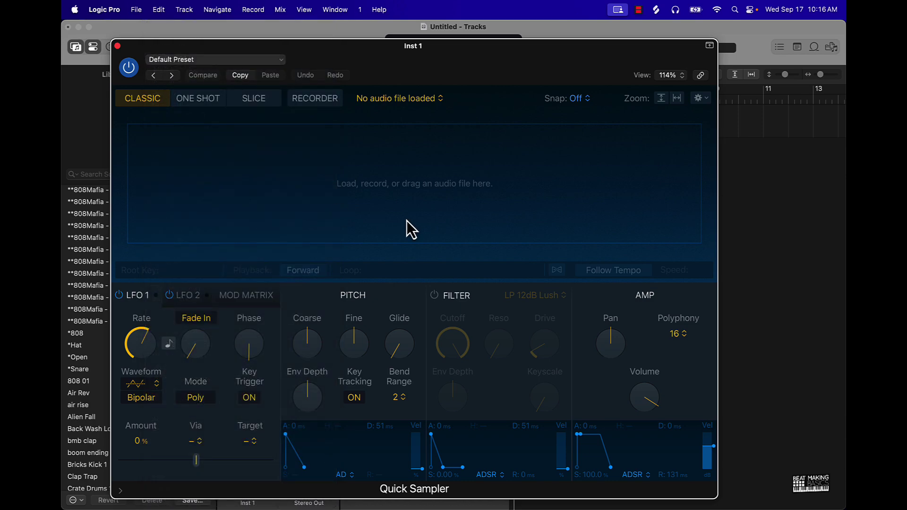
- Compare Quick Sampler's Classic, One Shot and Slice modes for the recalled sample, leaving it in Slice mode
{"action": "left_click", "coordinate": [261, 101]}
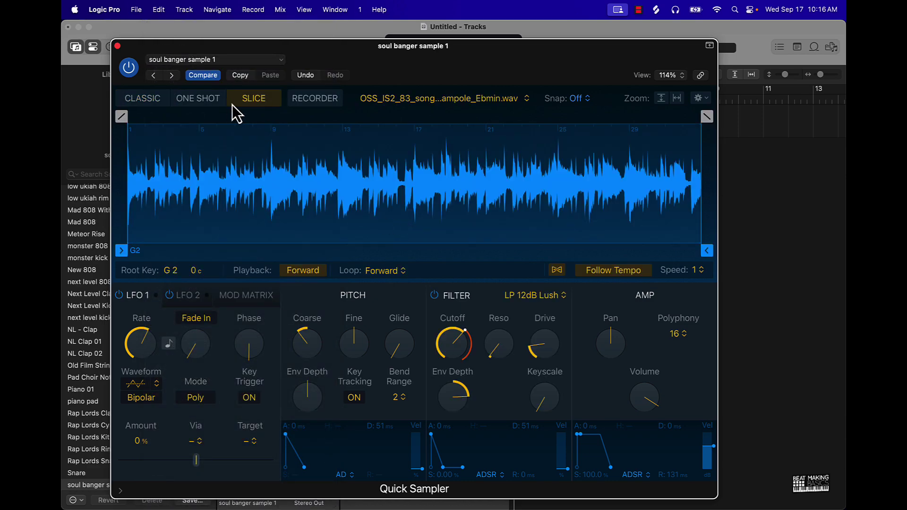
{"action": "left_click", "coordinate": [196, 96]}
{"action": "left_click", "coordinate": [160, 96]}
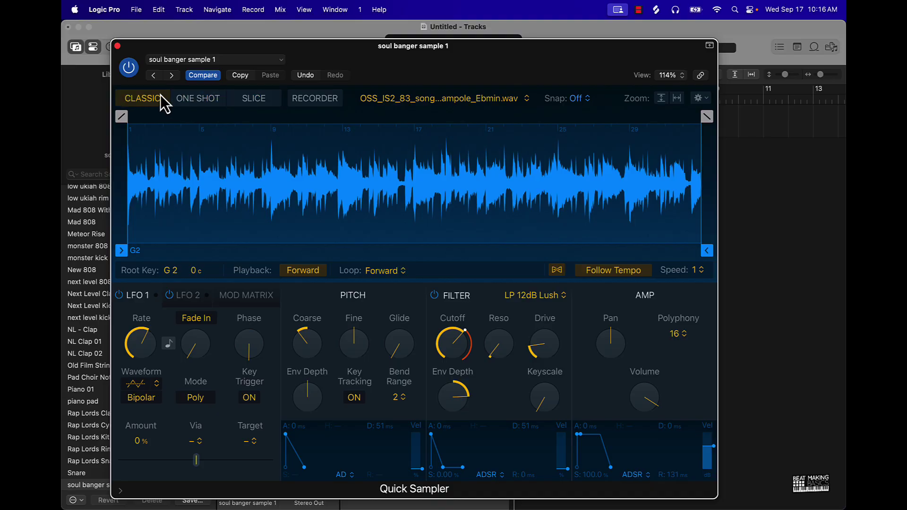
{"action": "left_click", "coordinate": [253, 98]}
{"action": "left_click", "coordinate": [218, 99]}
{"action": "left_click", "coordinate": [254, 107]}
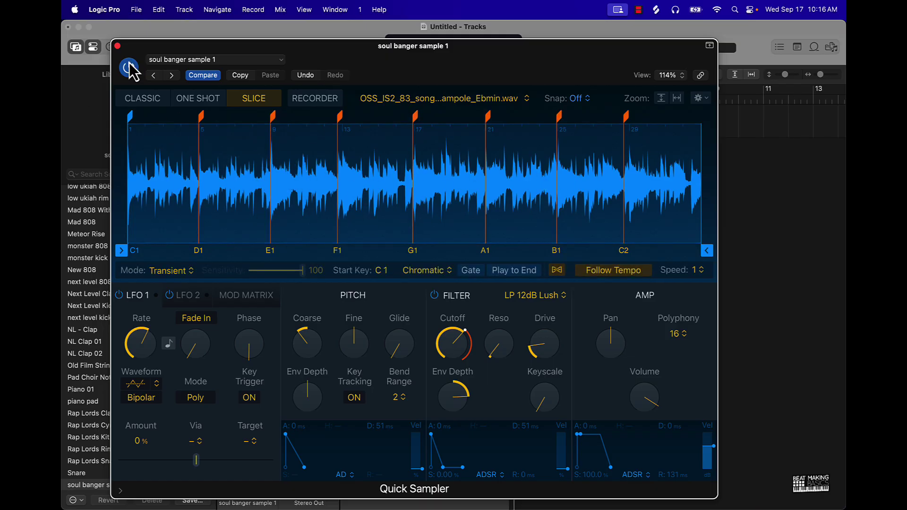
- Close the Quick Sampler window and hide the Library beside the Tracks area
{"action": "left_click", "coordinate": [117, 46]}
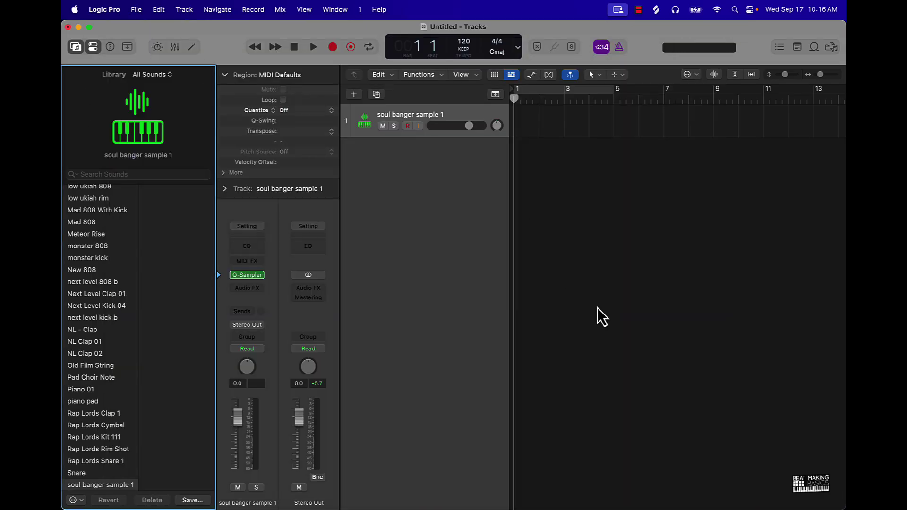
{"action": "left_click", "coordinate": [620, 264], "text": "ctrl+alt"}
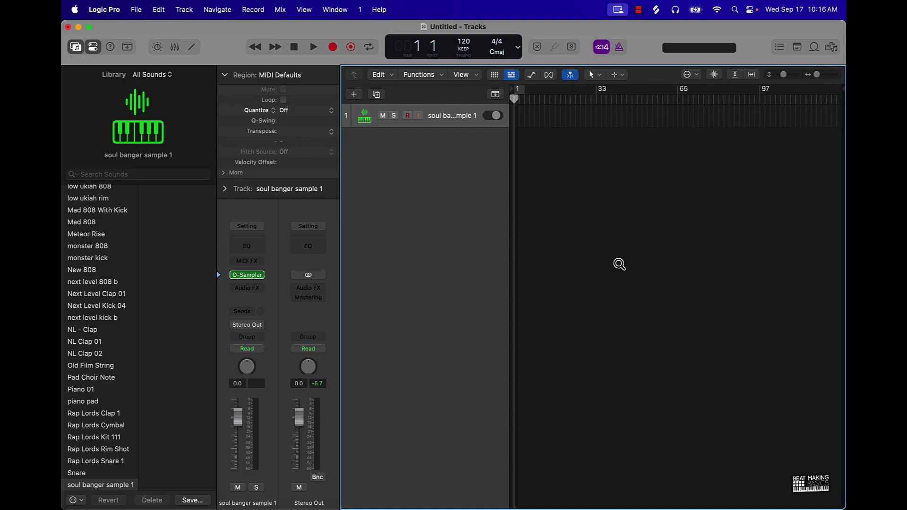
{"action": "left_click", "coordinate": [76, 46]}
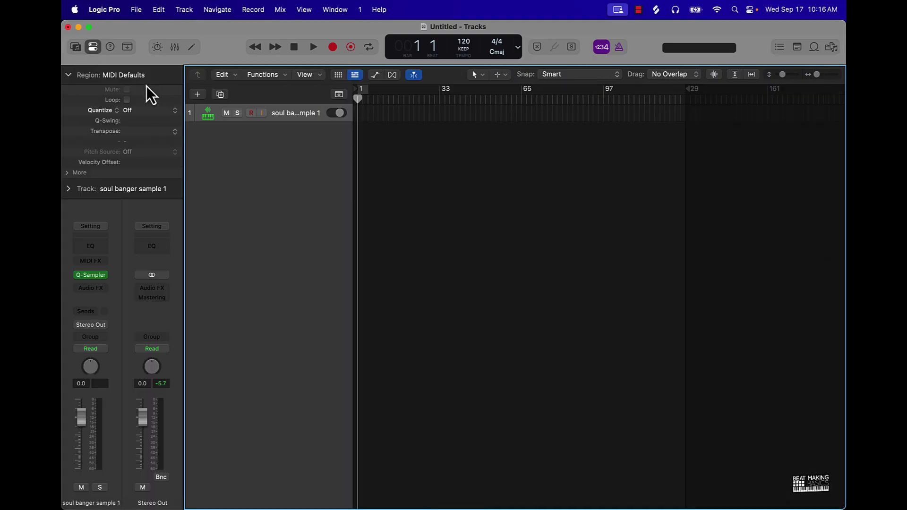